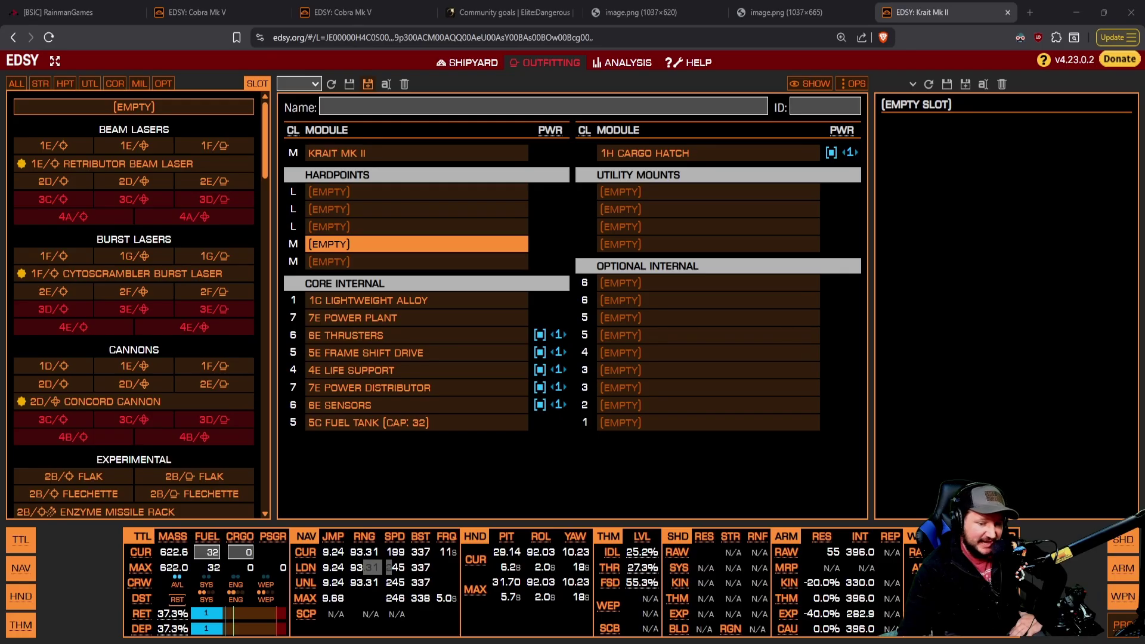
Review the core slots: life support, distributor, sensors, fuel tank and bulkheads
left_click(343, 371)
left_click(342, 388)
left_click(342, 405)
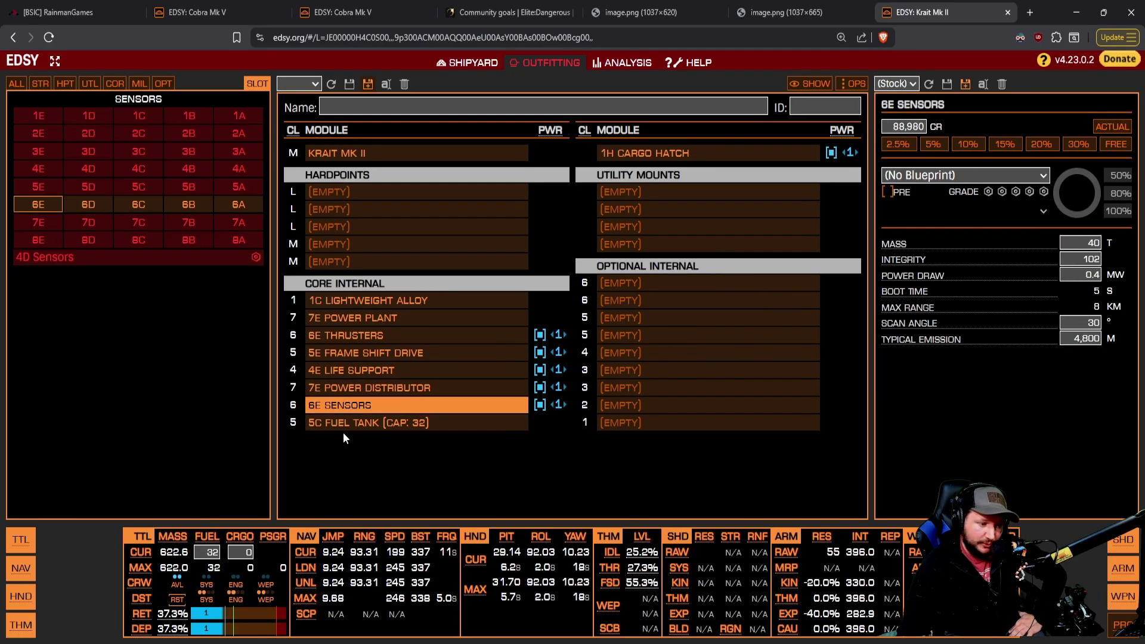
left_click(346, 423)
left_click(376, 302)
Upgrade the power plant to 7A and the thrusters to 6A
left_click(369, 321)
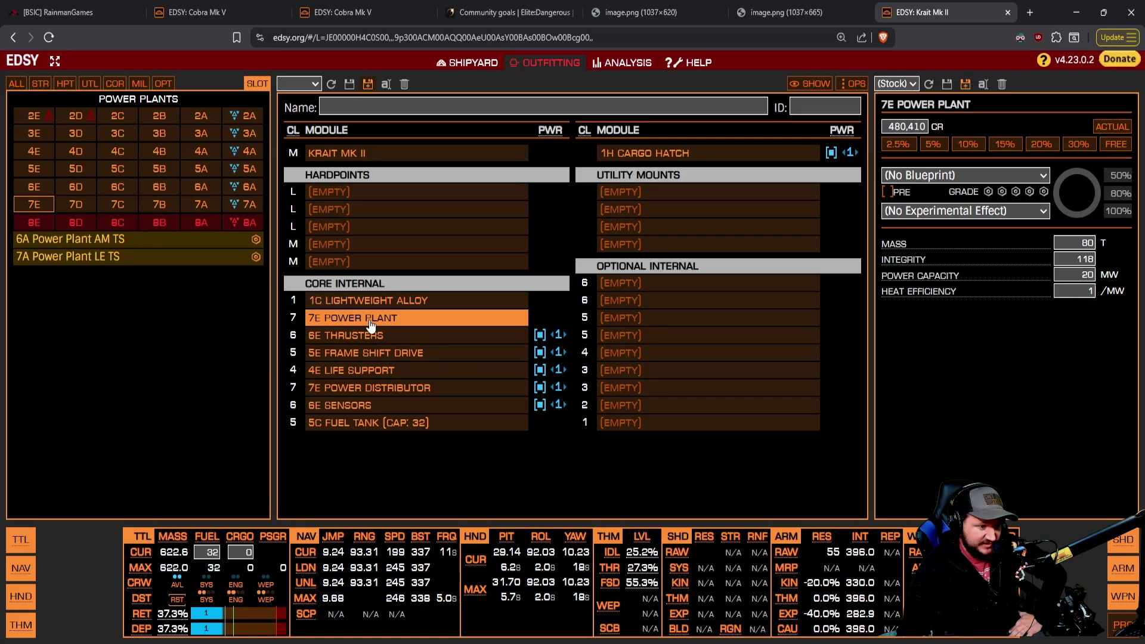
left_click(201, 204)
left_click(343, 335)
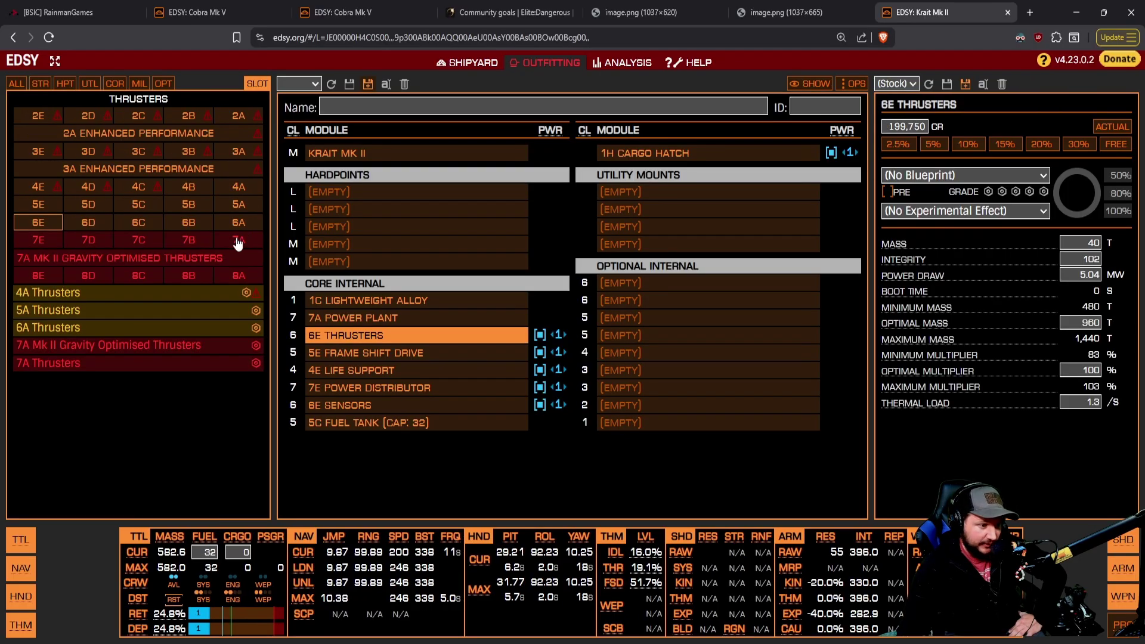
left_click(239, 221)
Fit the 5A SCO frame shift drive
left_click(343, 352)
left_click(238, 312)
left_click(343, 370)
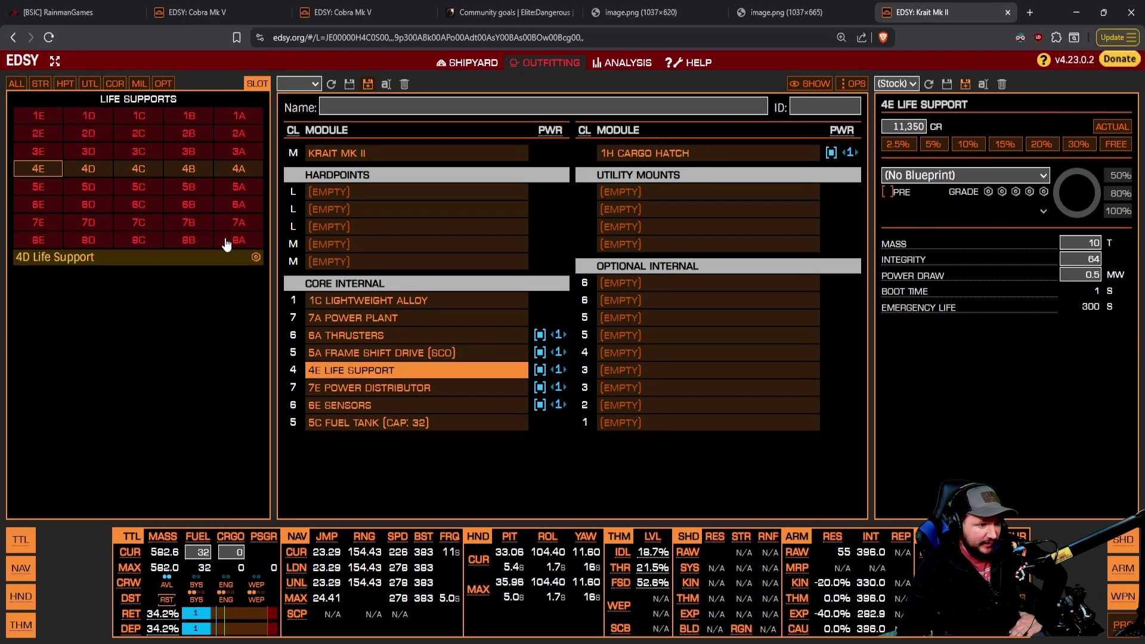
Downgrade the life support to 4D and the sensors to 6D
left_click(344, 408)
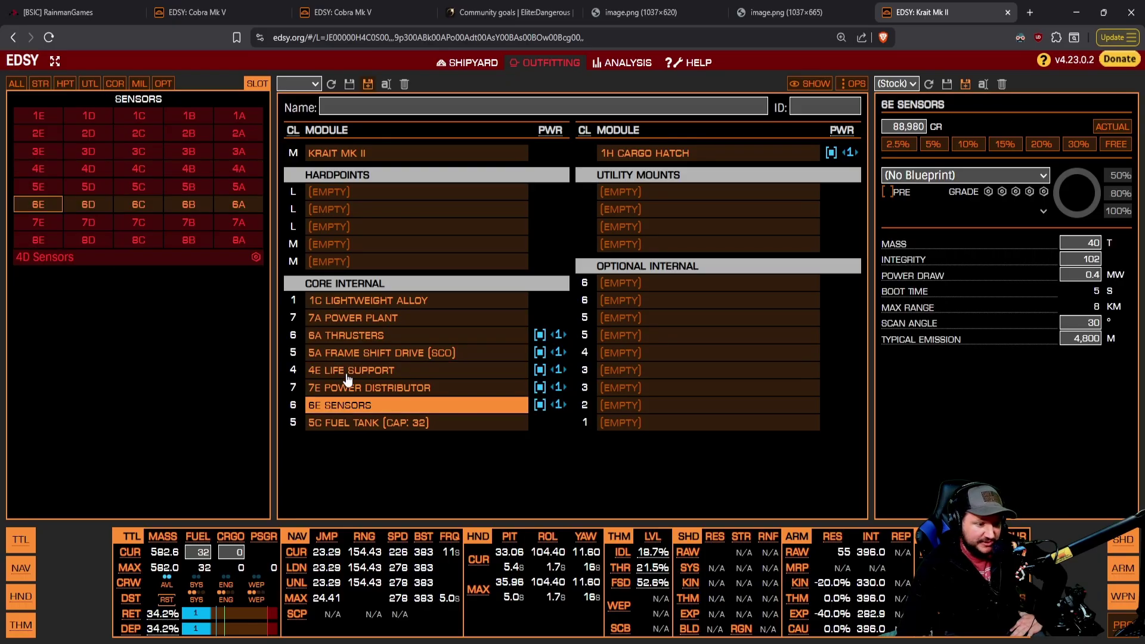
left_click(347, 376)
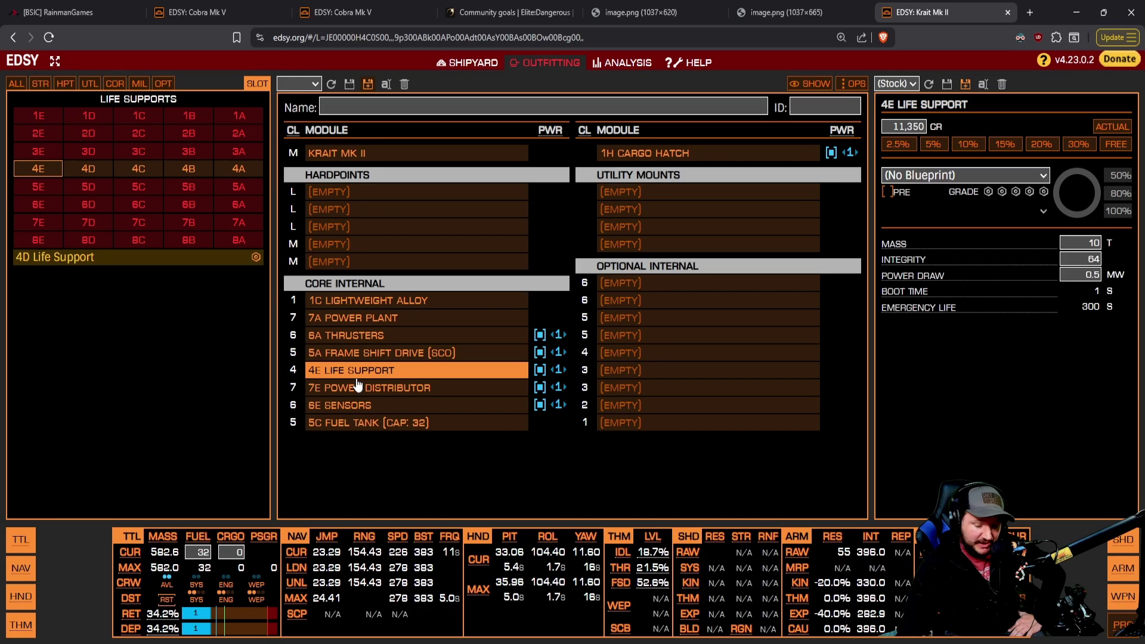
key("Right")
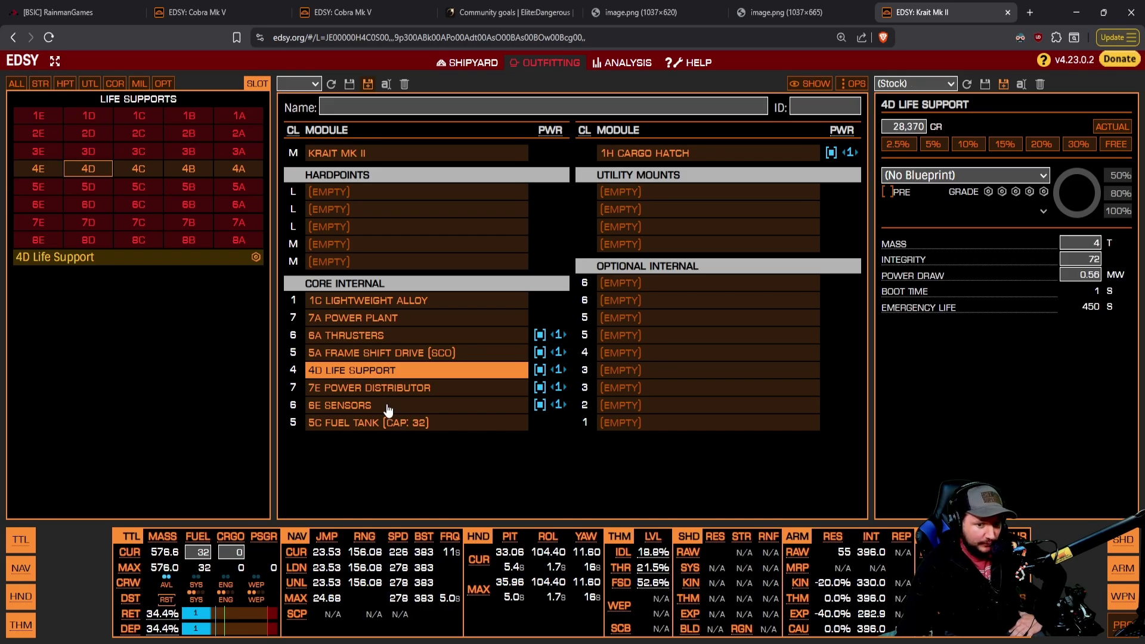
left_click(387, 410)
left_click(87, 205)
Compare the 4A life support's power draw, then revert to 4D
left_click(404, 373)
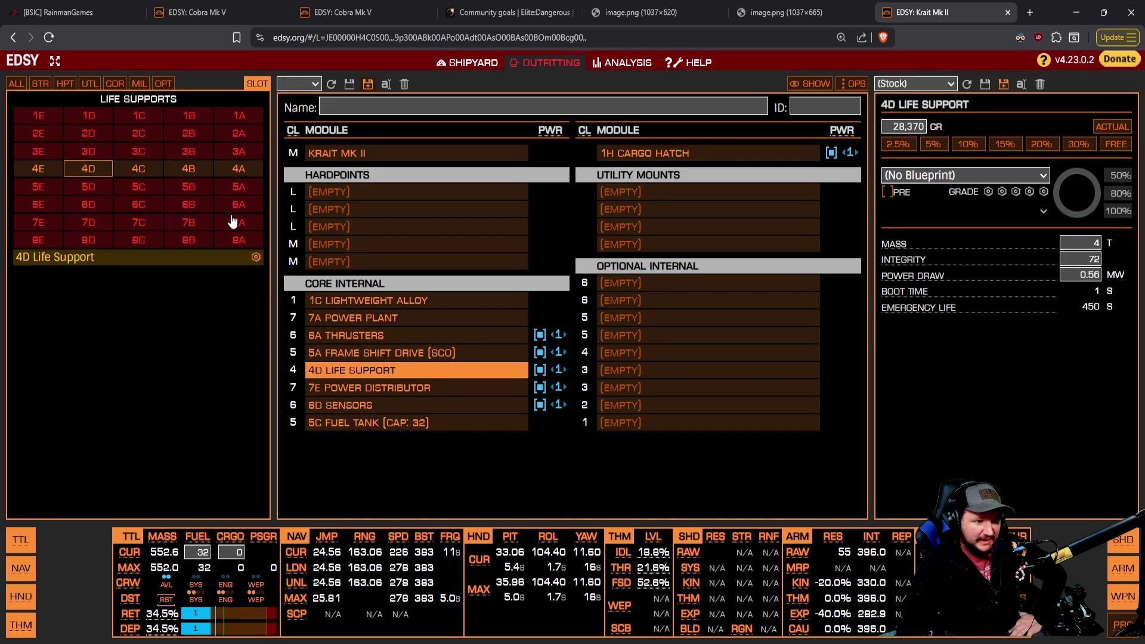
left_click(232, 168)
left_click(1071, 275)
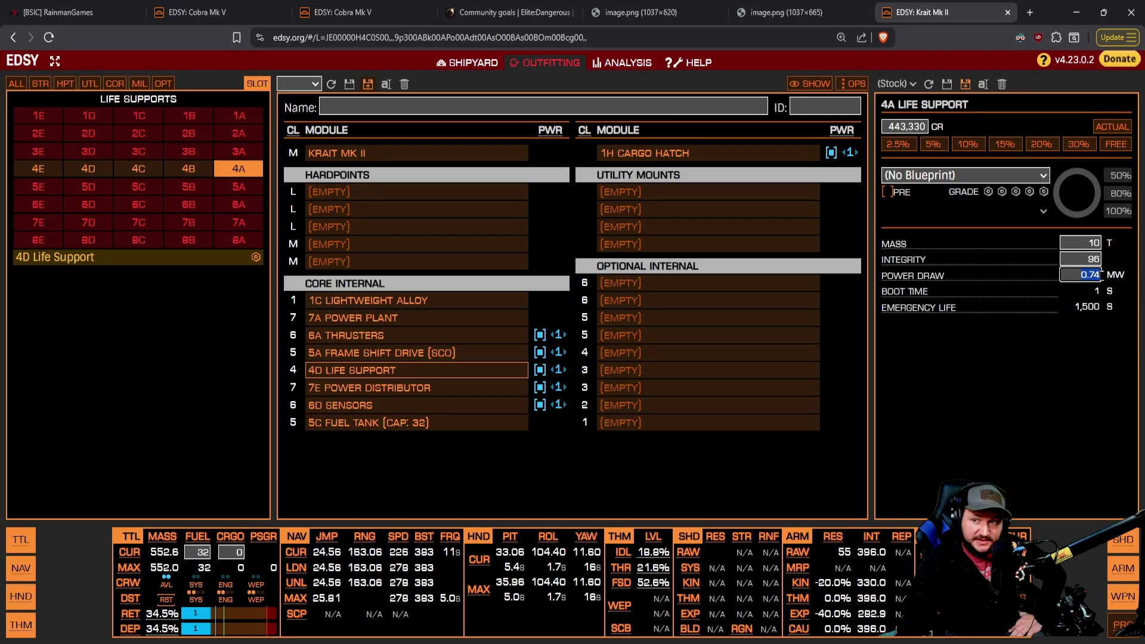
left_click(382, 406)
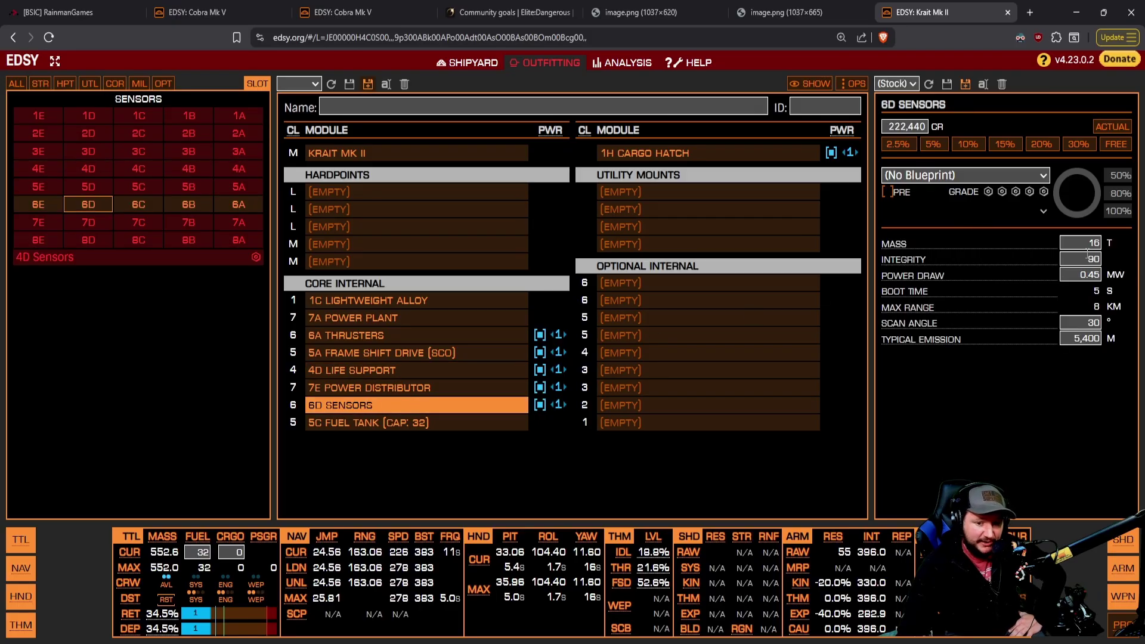
left_click(1092, 258)
left_click(338, 370)
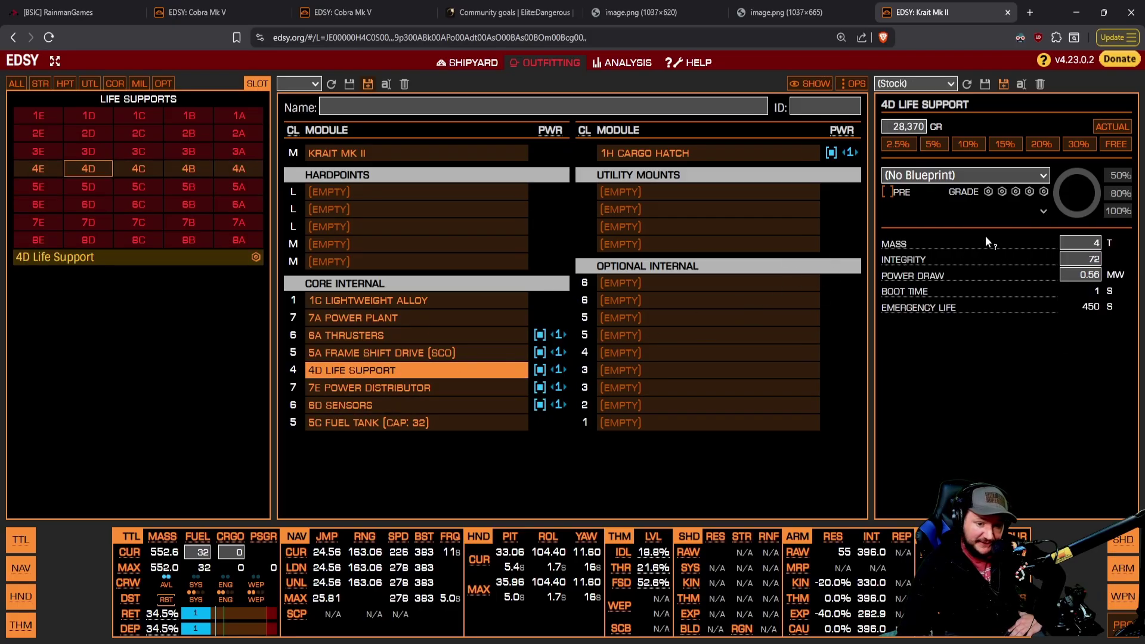
left_click(239, 168)
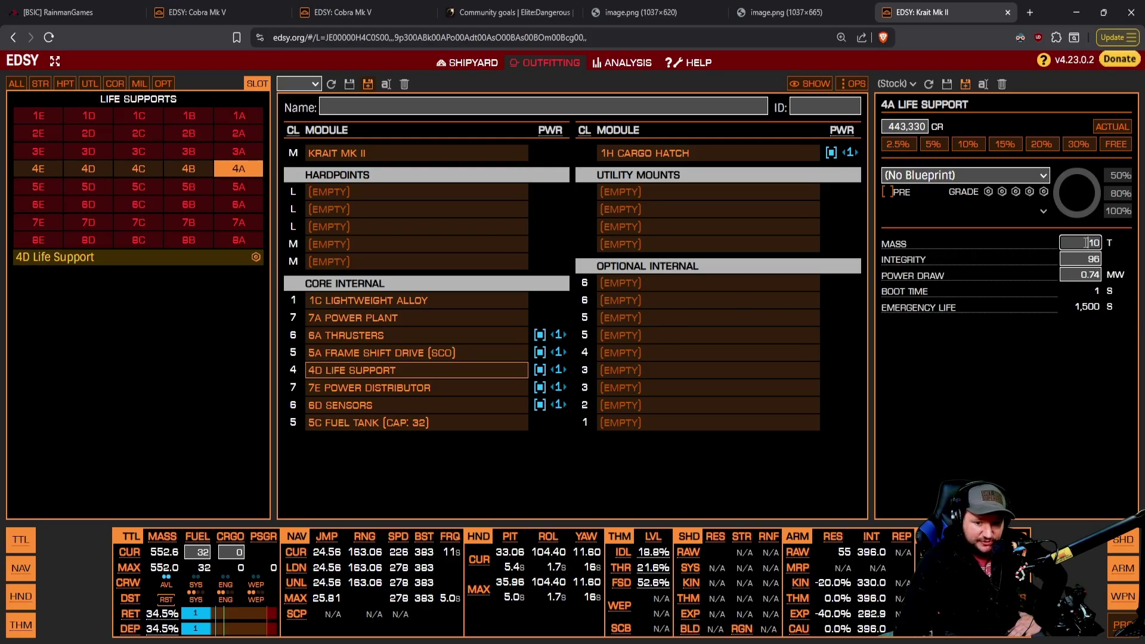
left_click(88, 170)
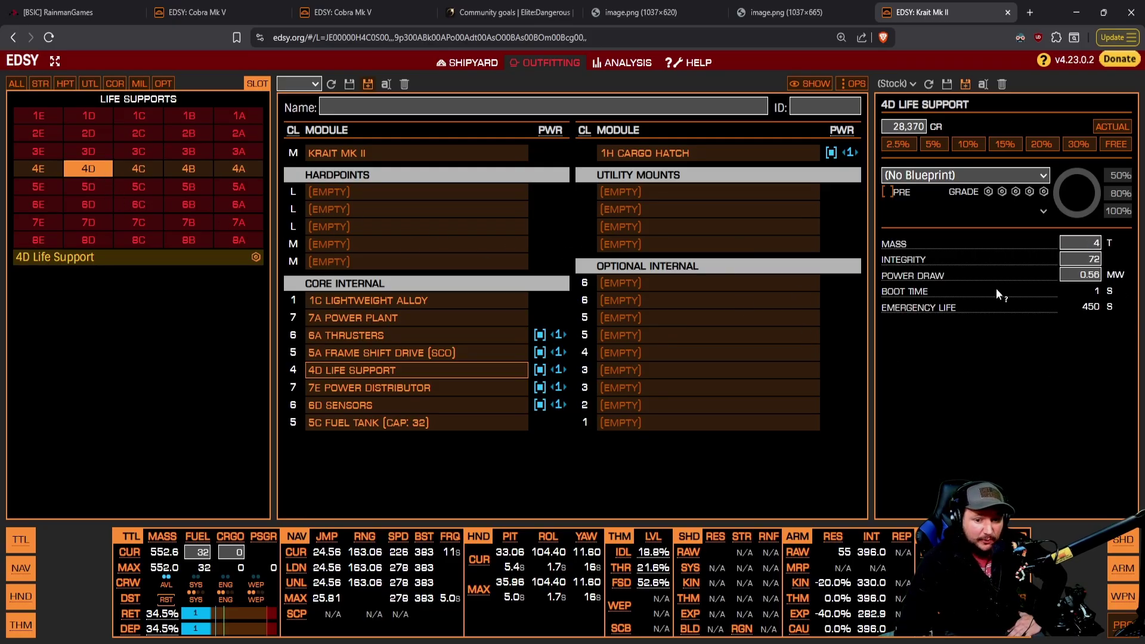
Preview 6A sensors, then revert the sensors to 6D
left_click(423, 389)
left_click(471, 406)
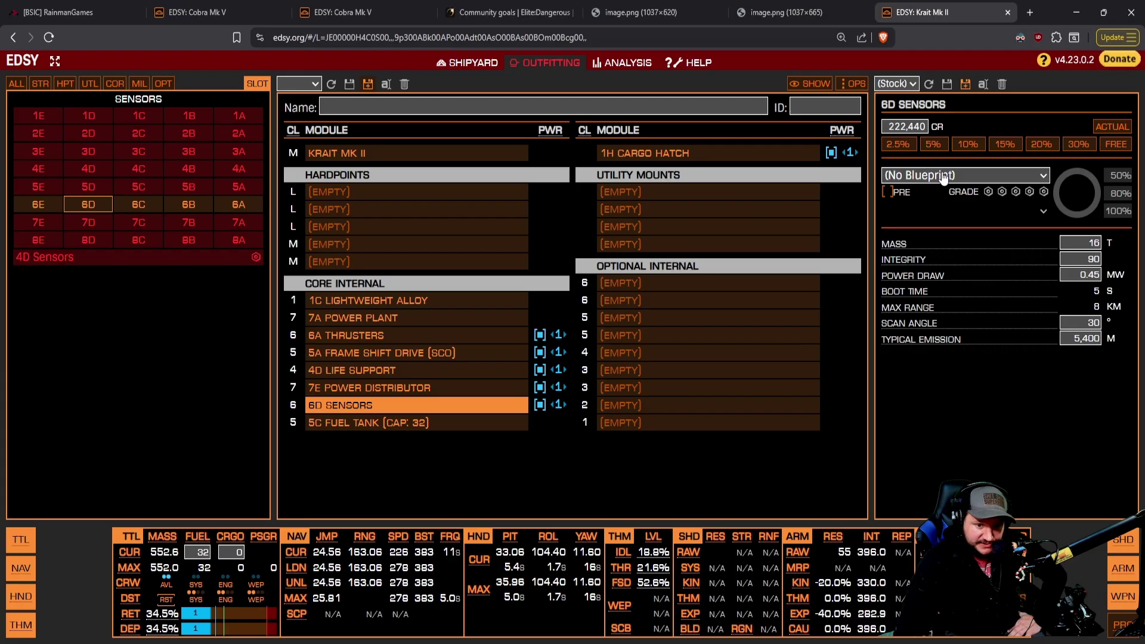
left_click(238, 204)
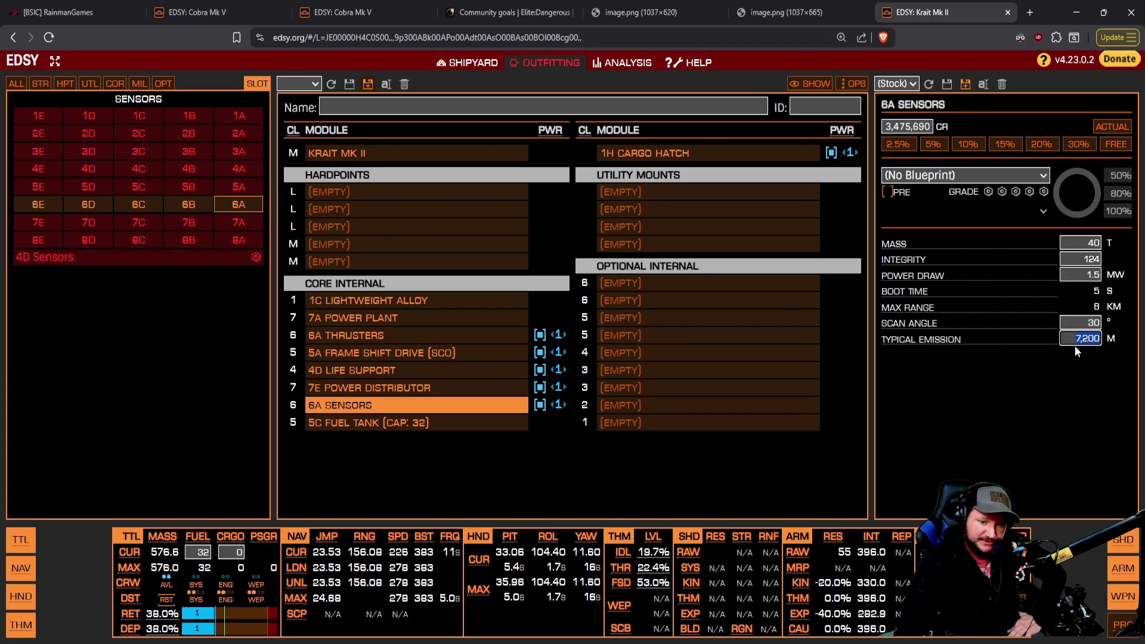
left_click(88, 206)
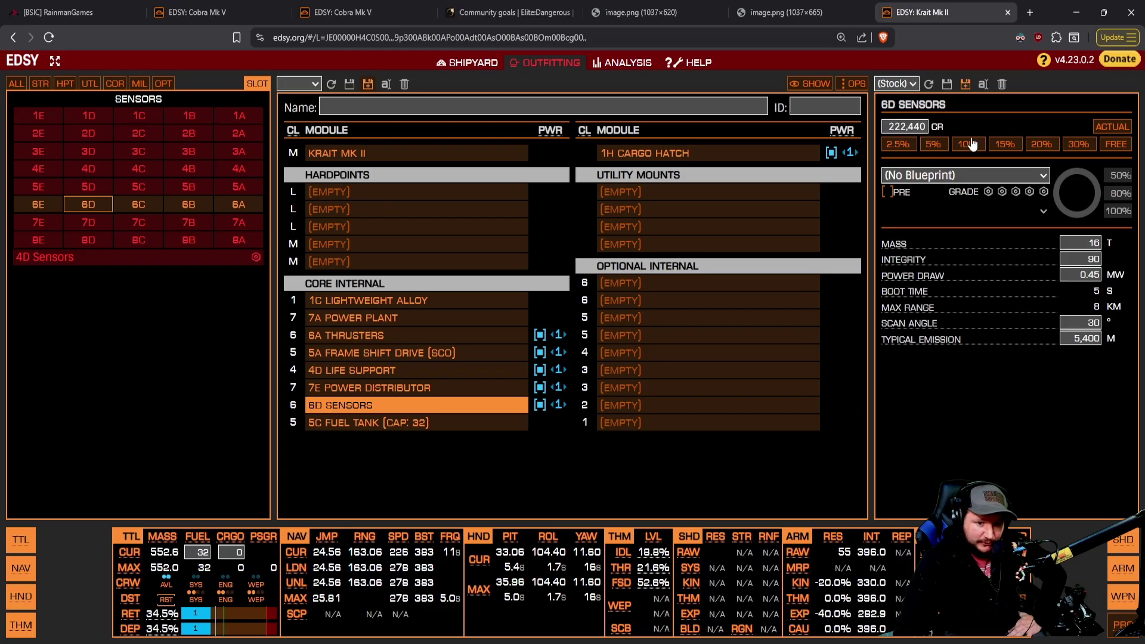
left_click(340, 310)
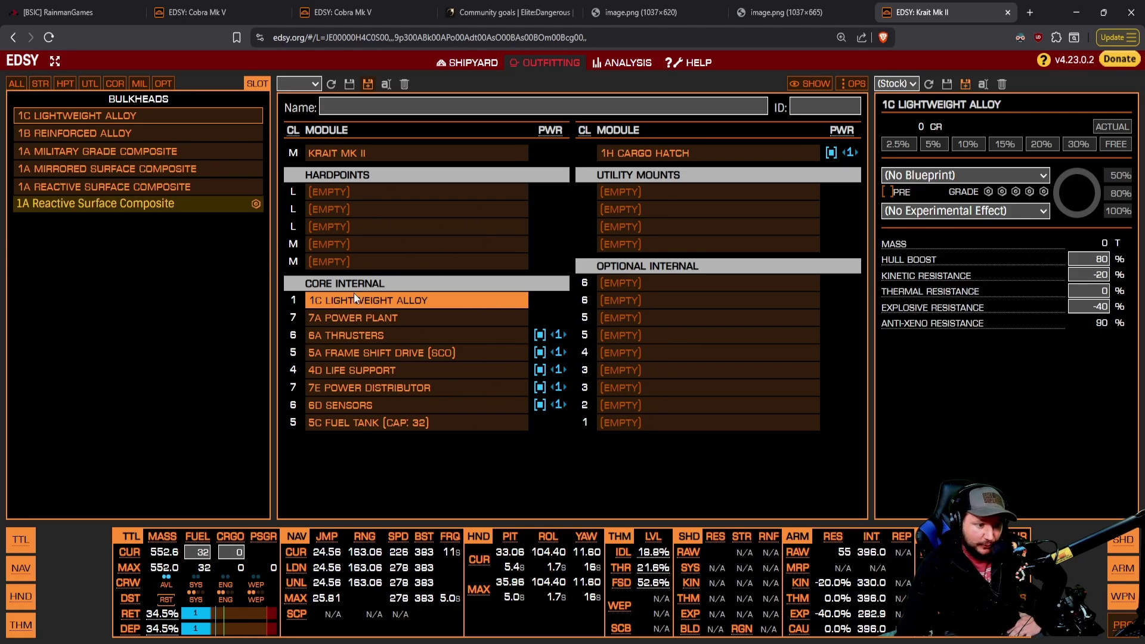
Try Overcharged with Monstered on the 7A power plant, then reset it to stock 7A
left_click(389, 318)
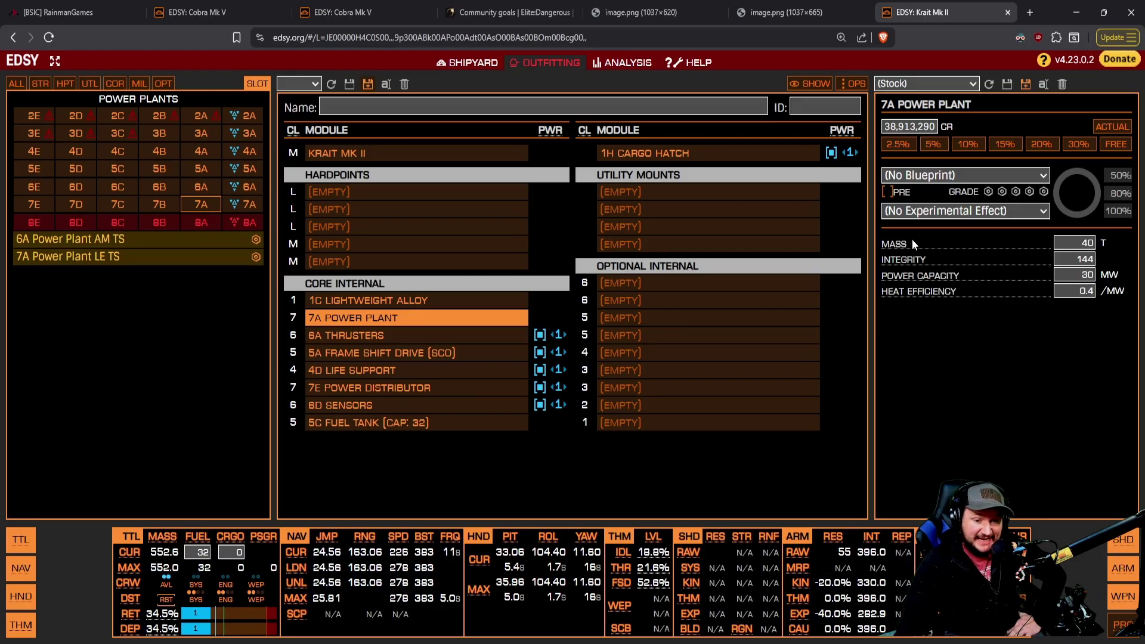
key("ctrl+z")
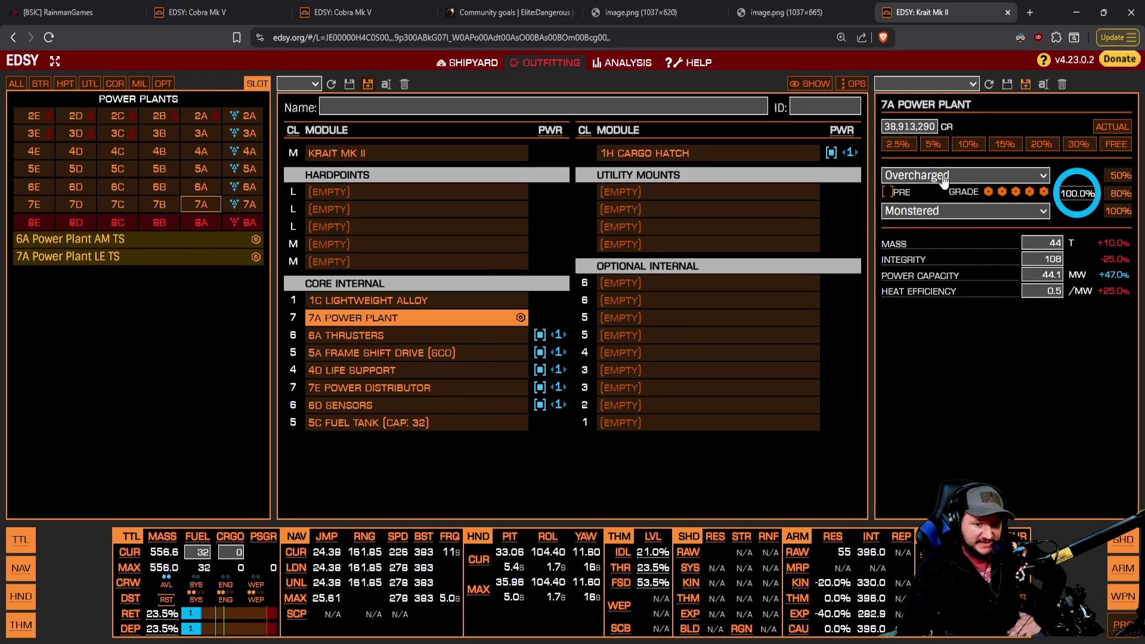
key("Home")
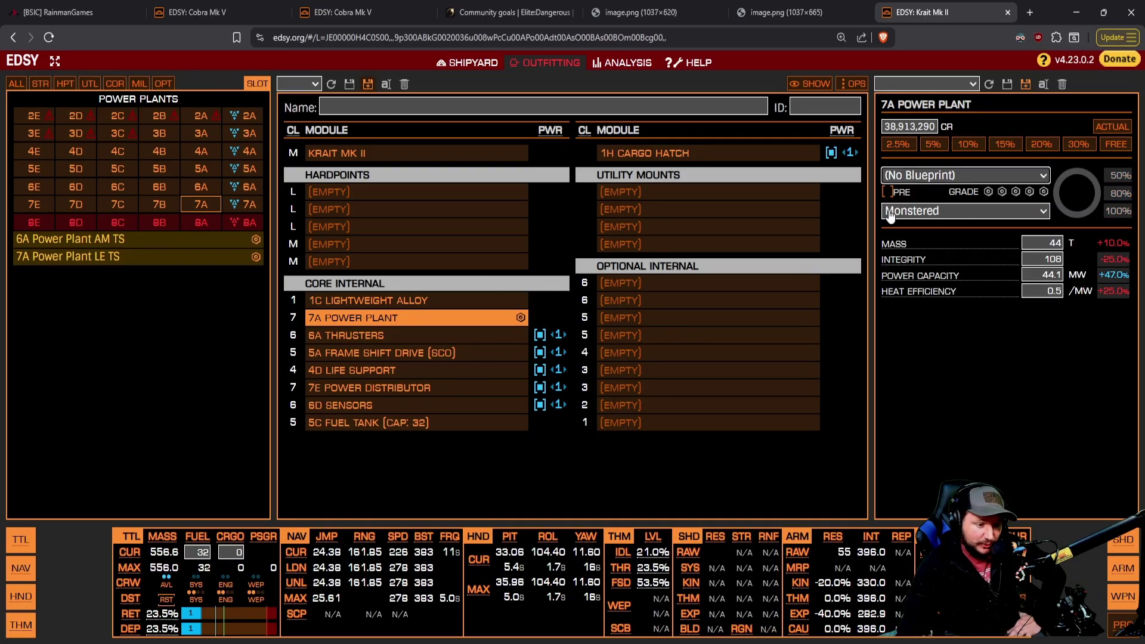
left_click(201, 206)
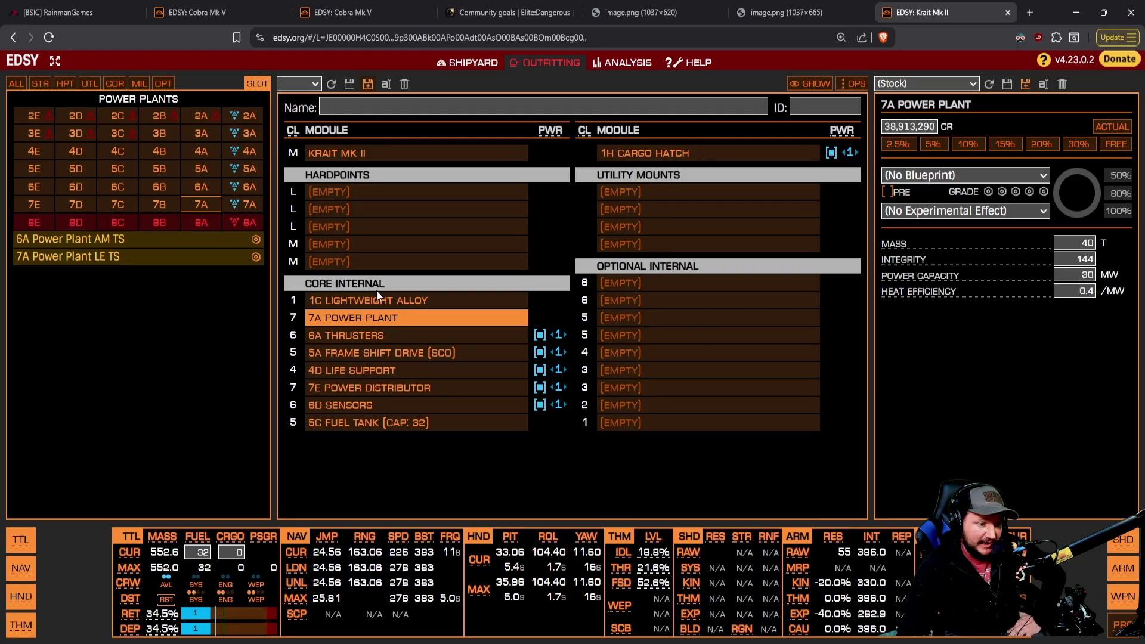
Engineer the 6A thrusters with grade-5 Dirty Tuning and Drag Drives
left_click(399, 335)
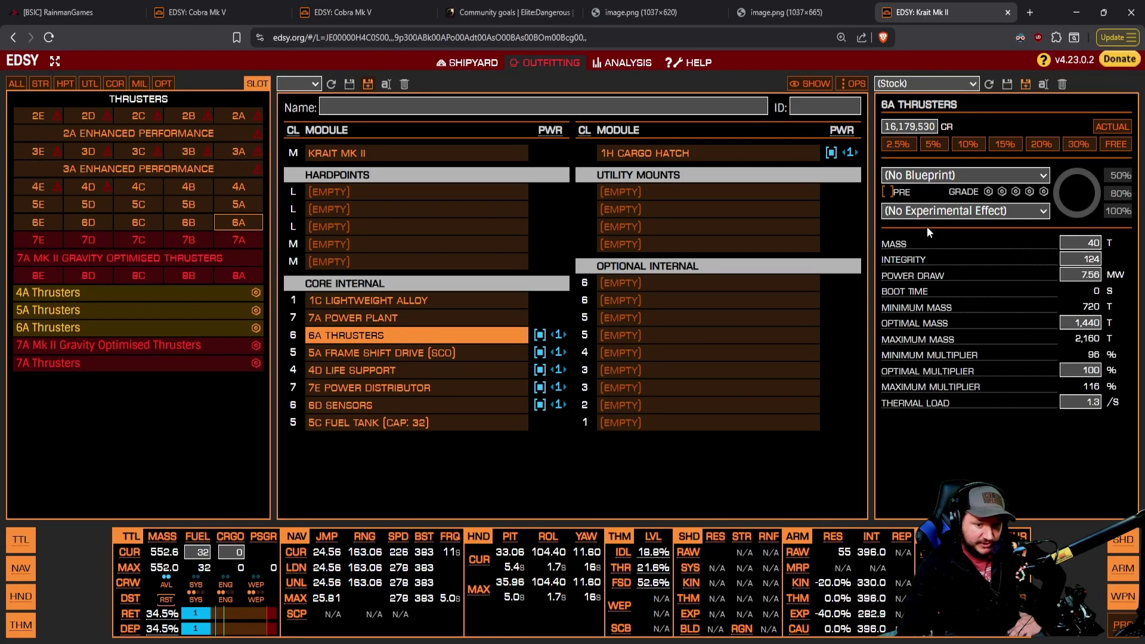
key("d")
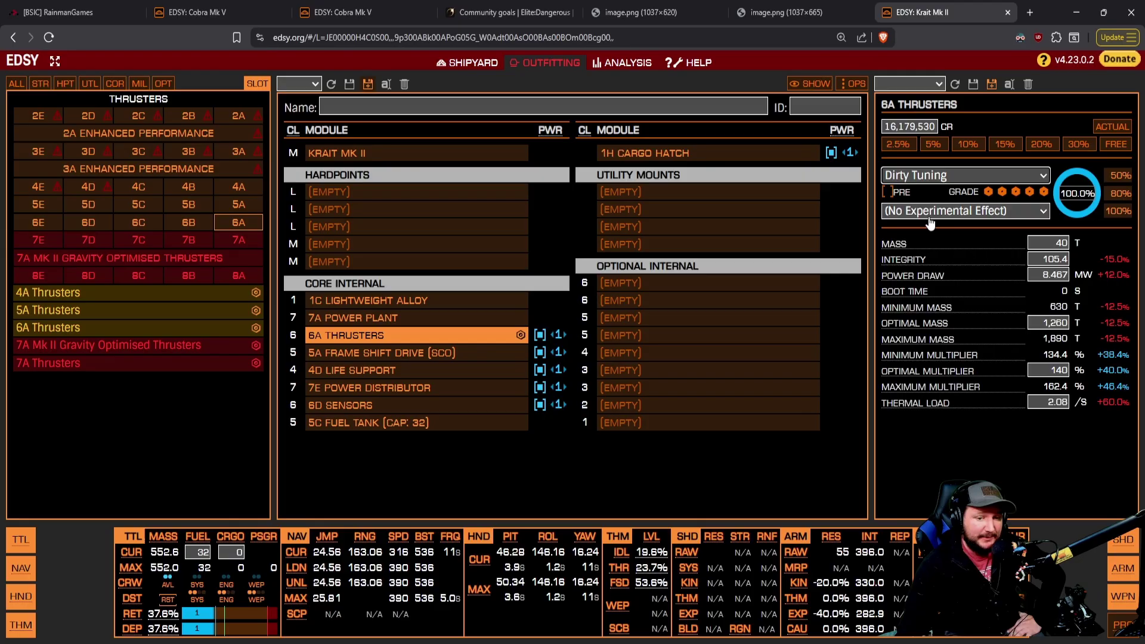
key("Tab")
key("d")
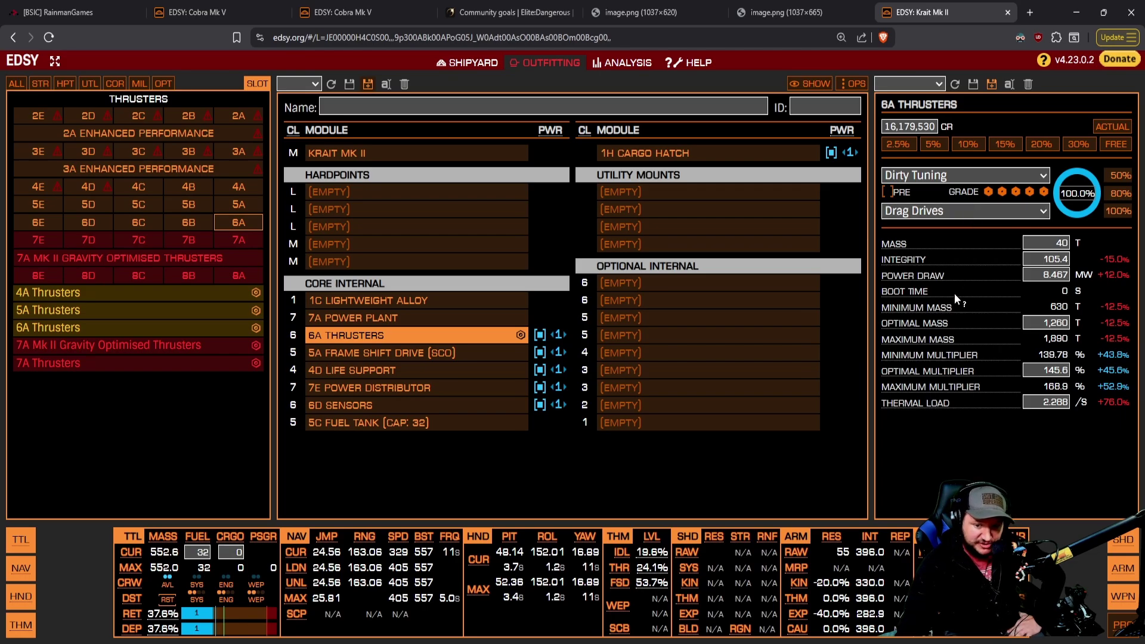
Compare Drive Distributors, then restore Drag Drives for 405 speed and 557 boost
key("Down")
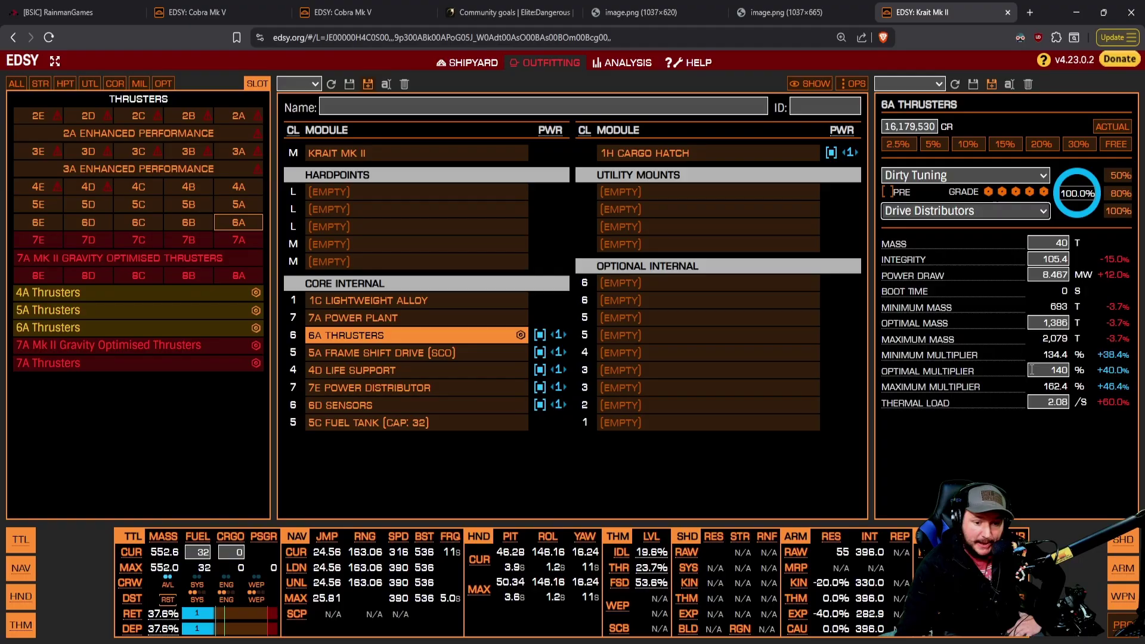
double_click(1059, 307)
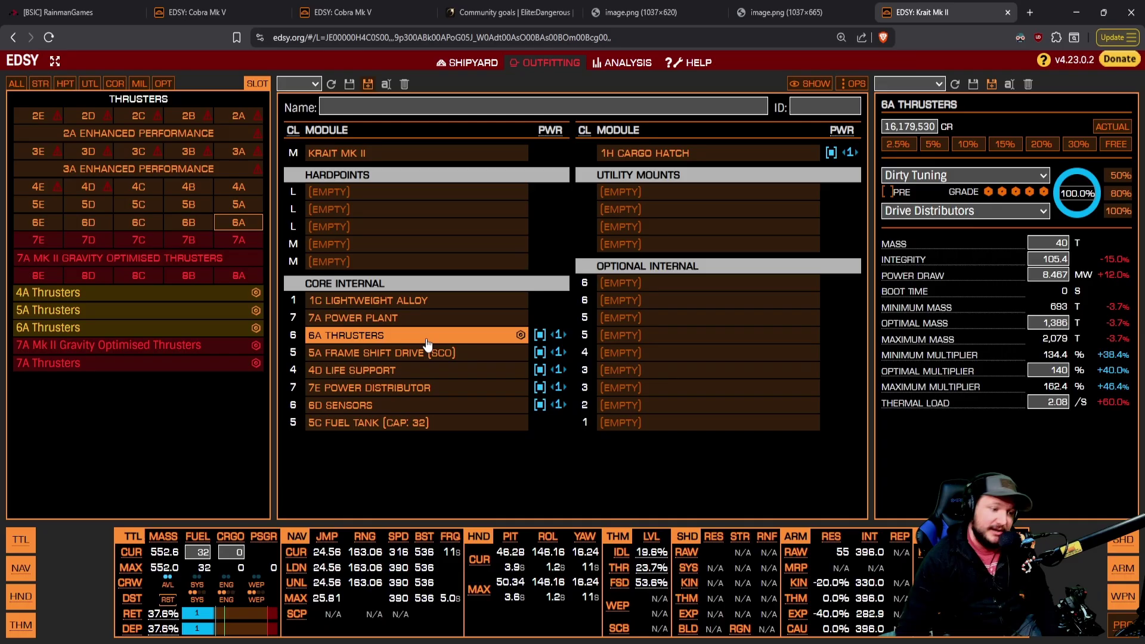
left_click(978, 210)
left_click(942, 244)
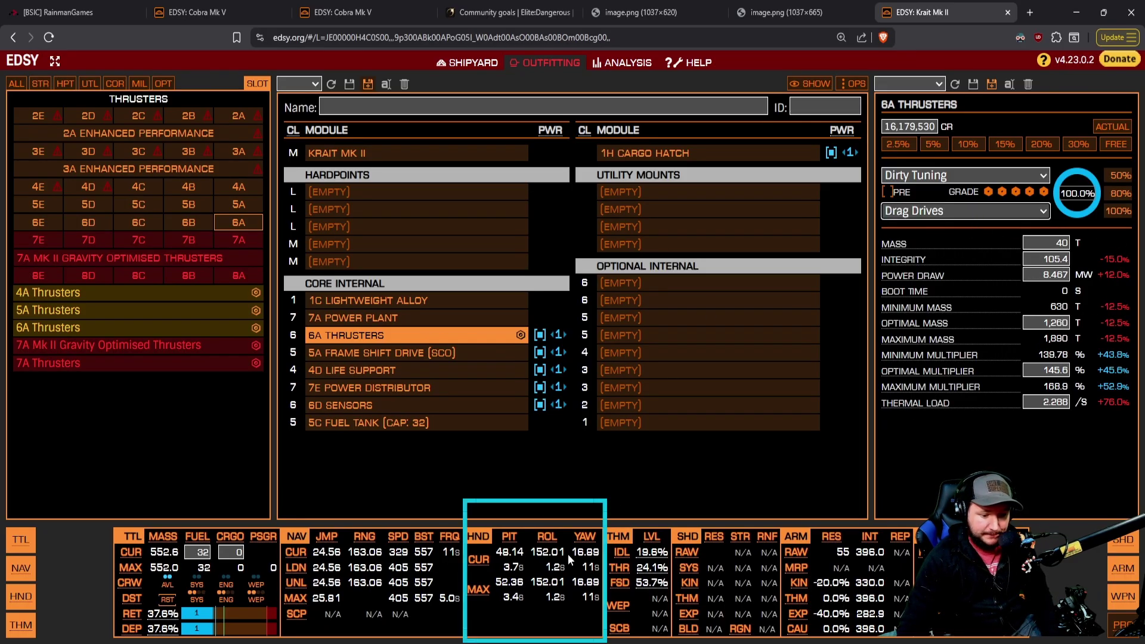
left_click_drag(600, 551, 358, 555)
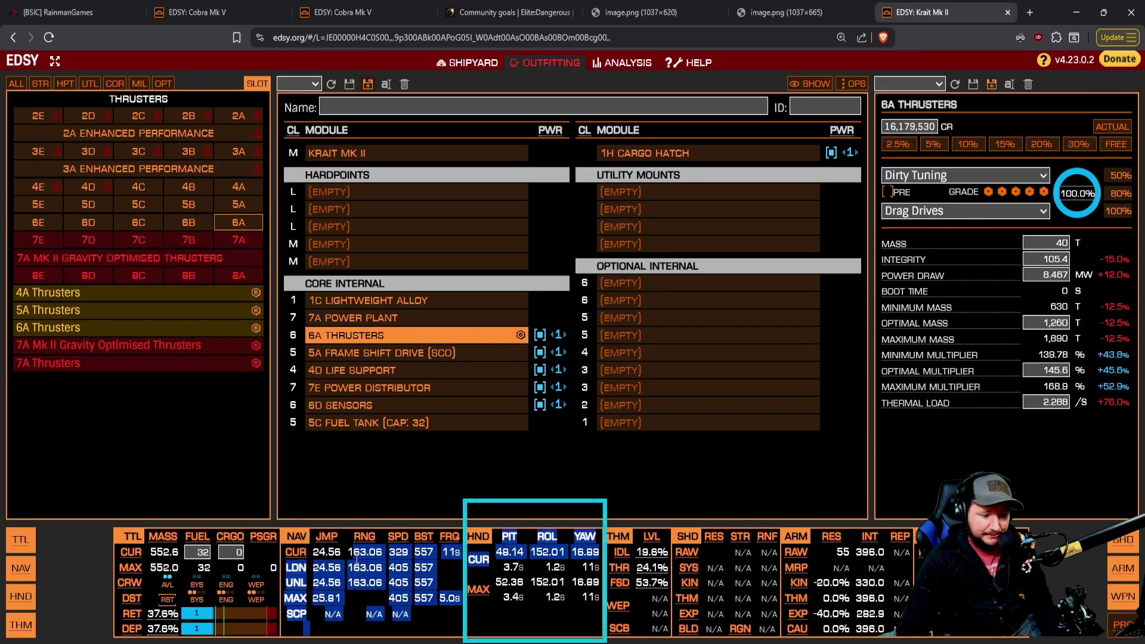
left_click(532, 551)
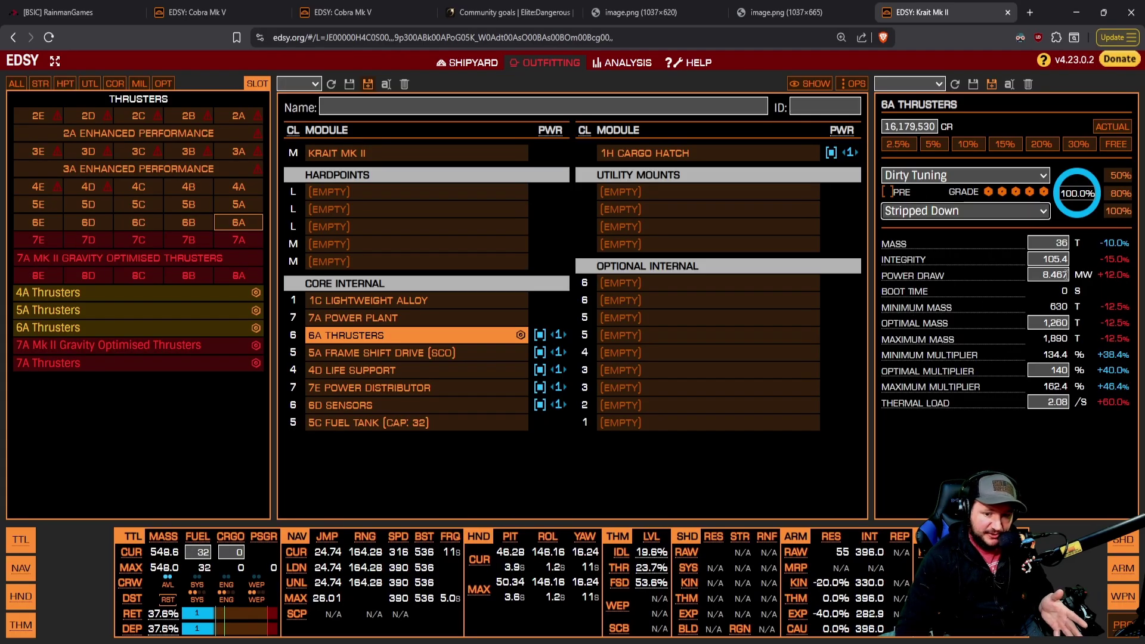
left_click(1056, 243)
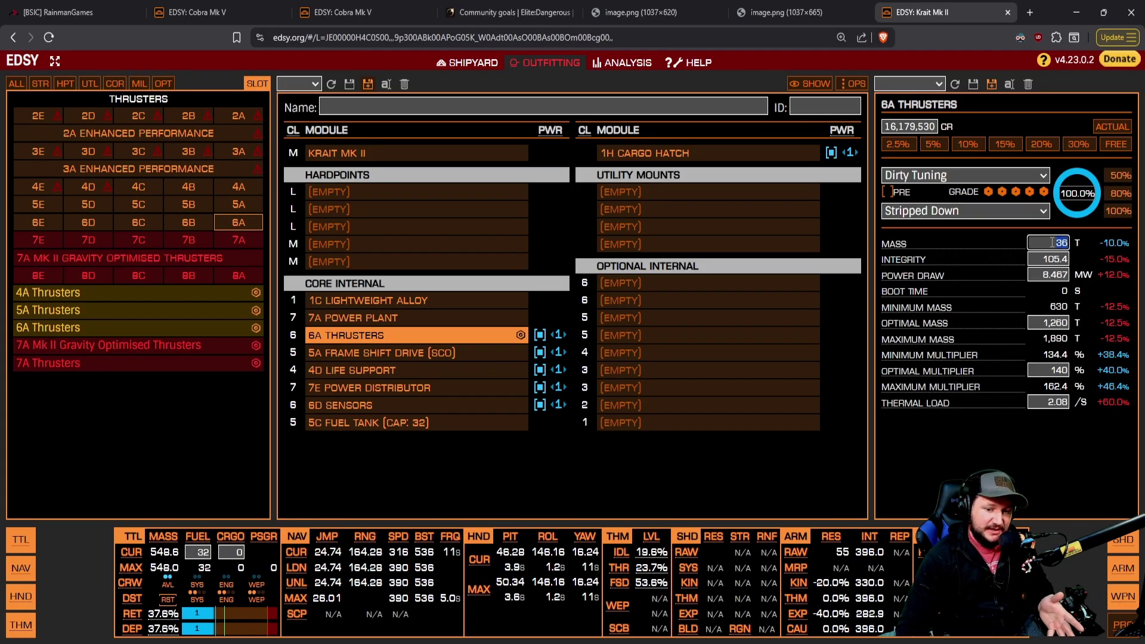
left_click(954, 211)
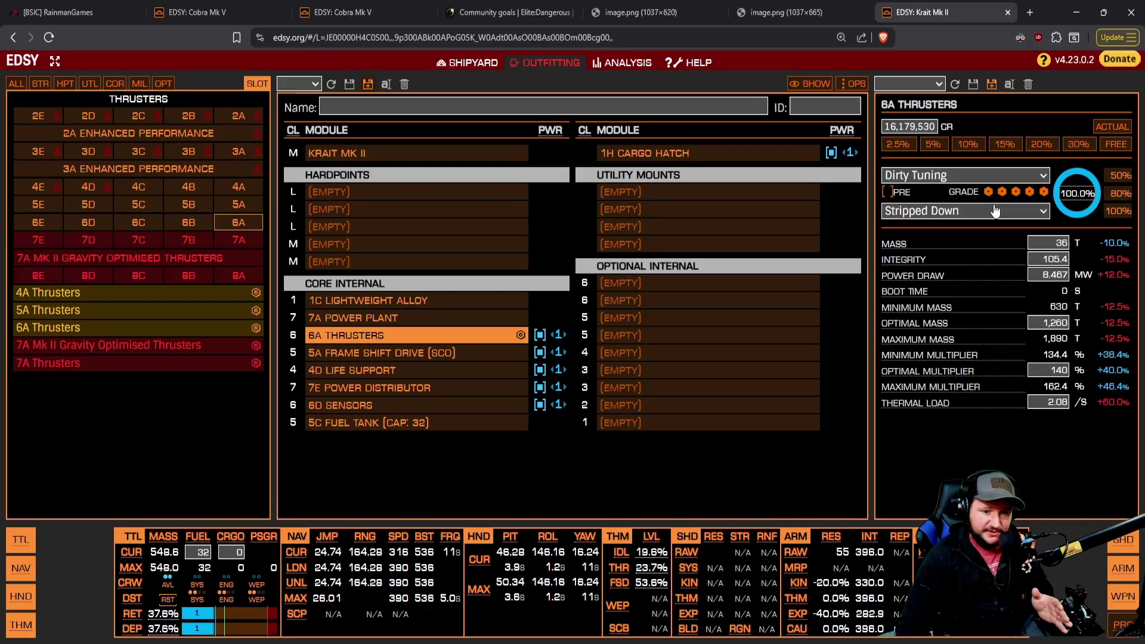
left_click(950, 275)
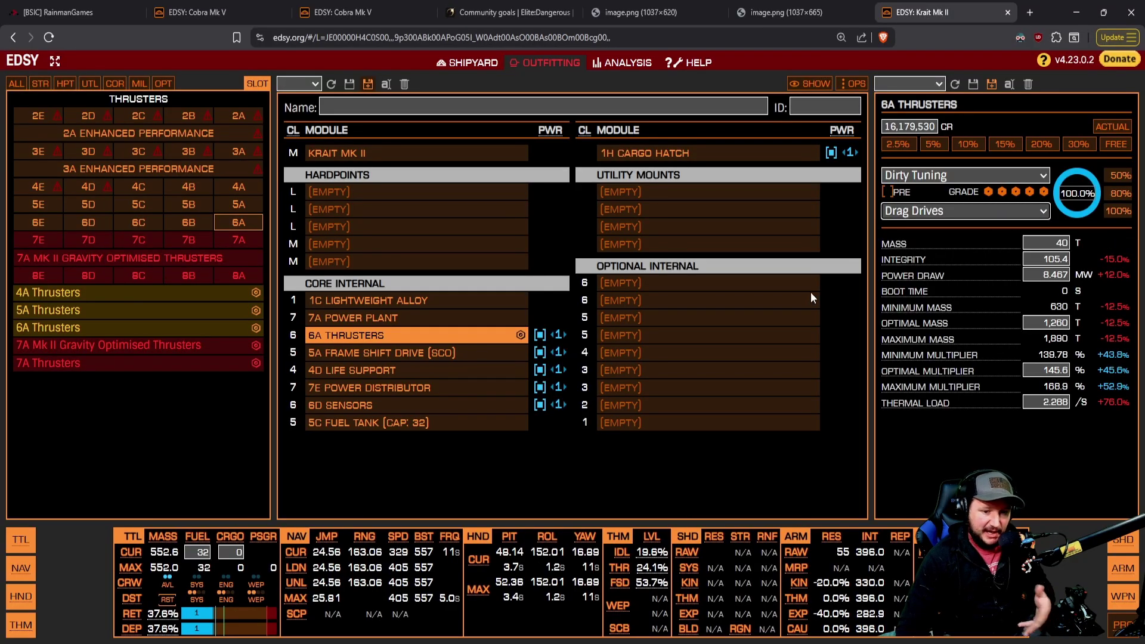
Give the 5A FSD Increased Range with Mass Manager, after comparing Deep Charge
left_click(383, 353)
left_click(908, 177)
left_click(905, 228)
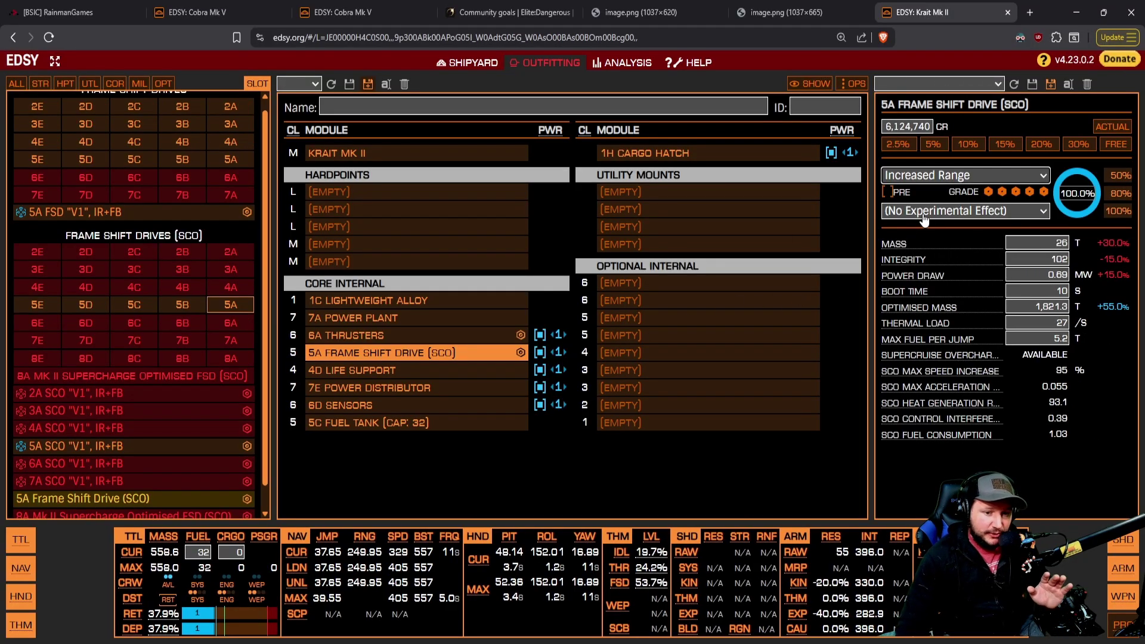
left_click(919, 296)
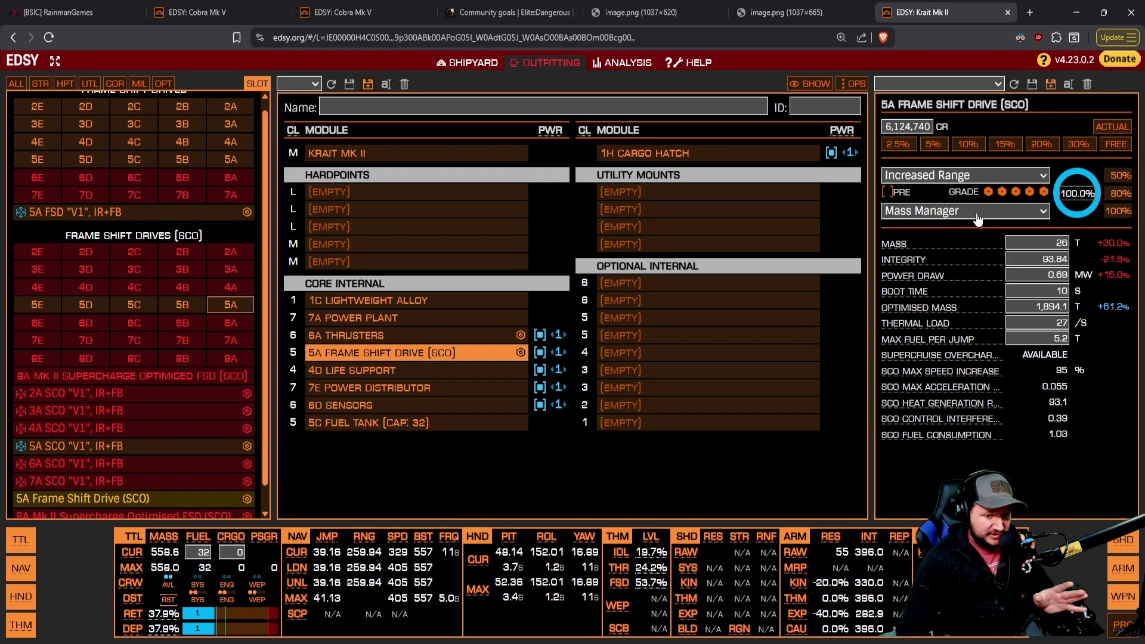
left_click(951, 261)
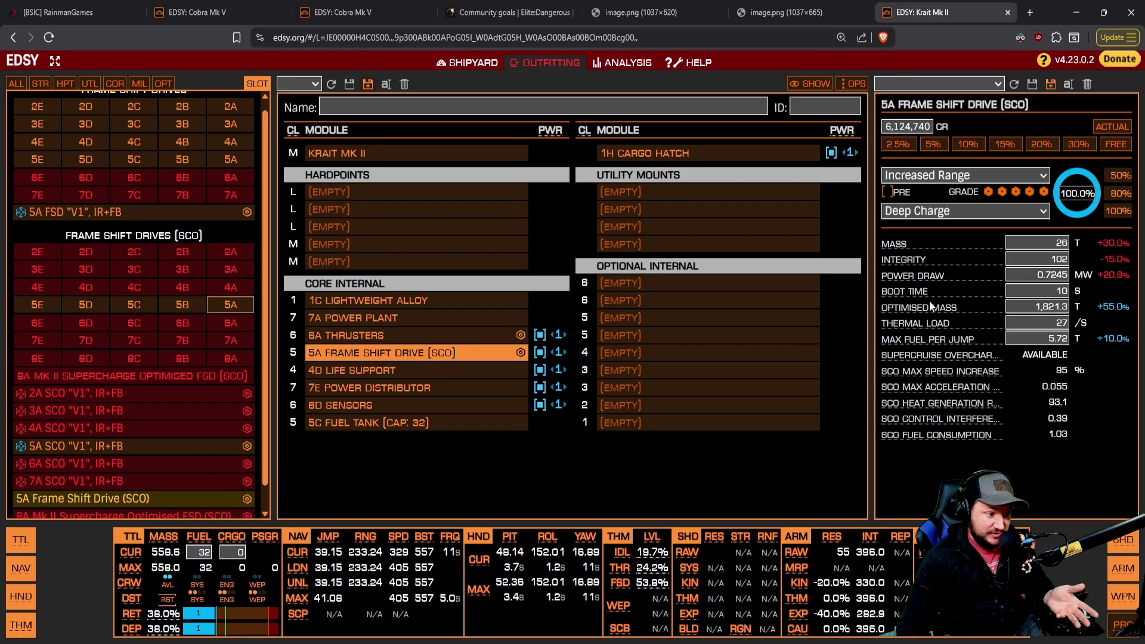
key("Down")
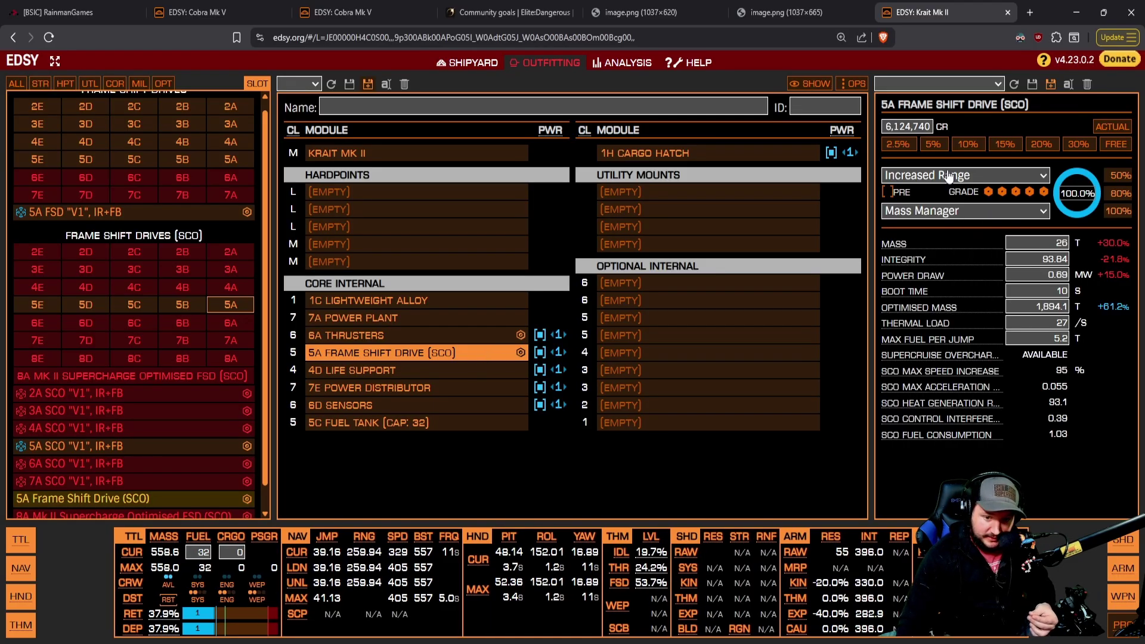
Try Faster Boot's 2-second boot time, then return to Increased Range for 39.16 LY
key("Up")
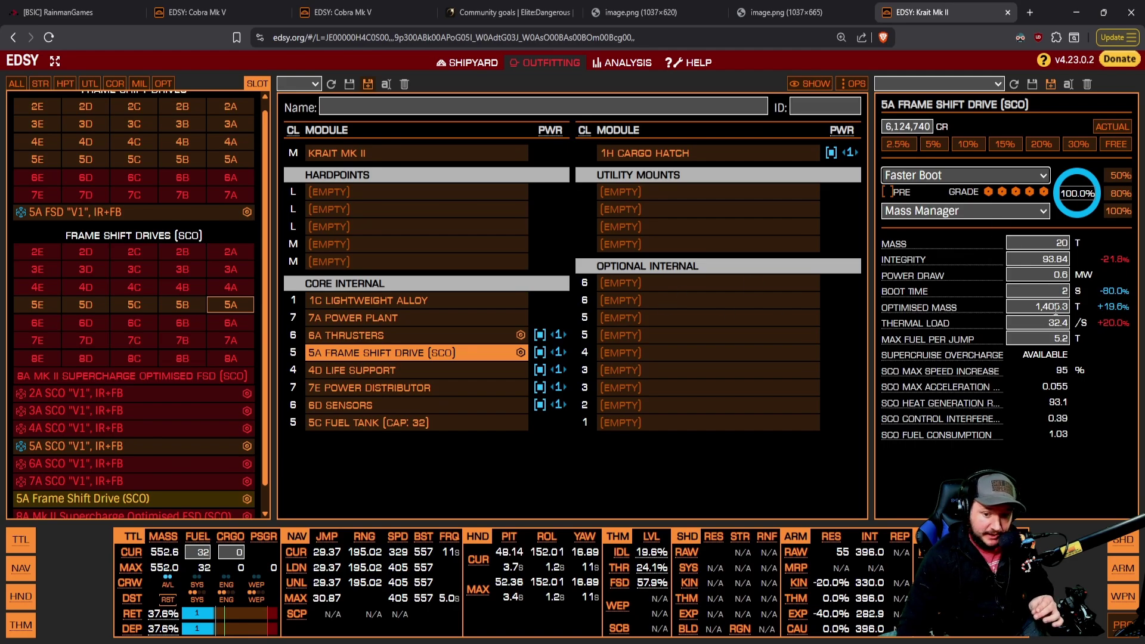
double_click(1043, 292)
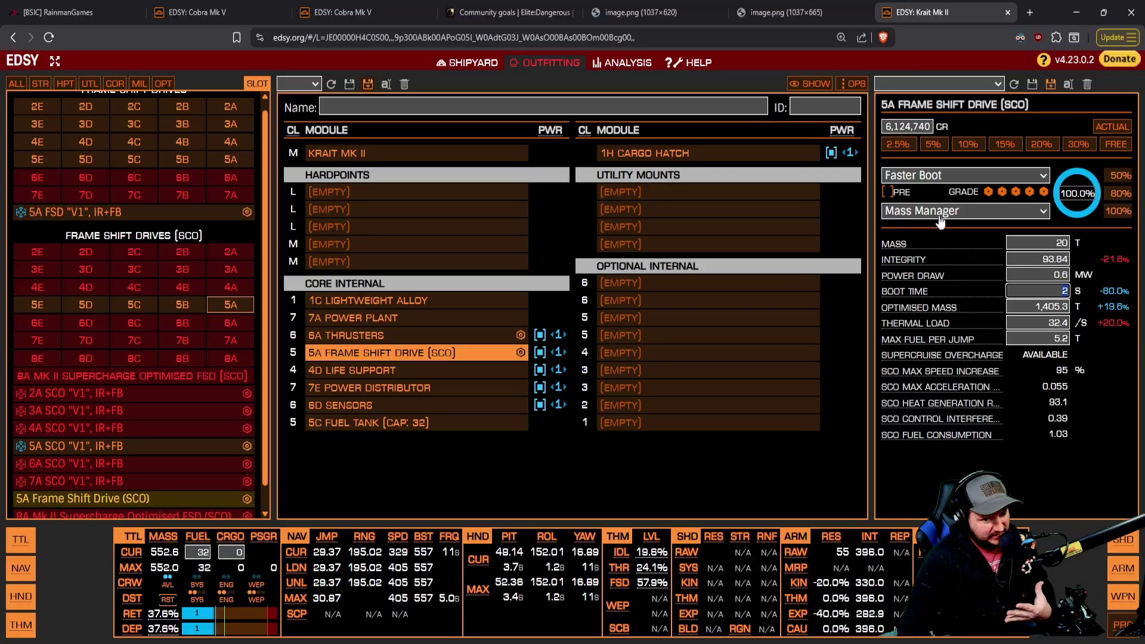
left_click(904, 179)
left_click(924, 233)
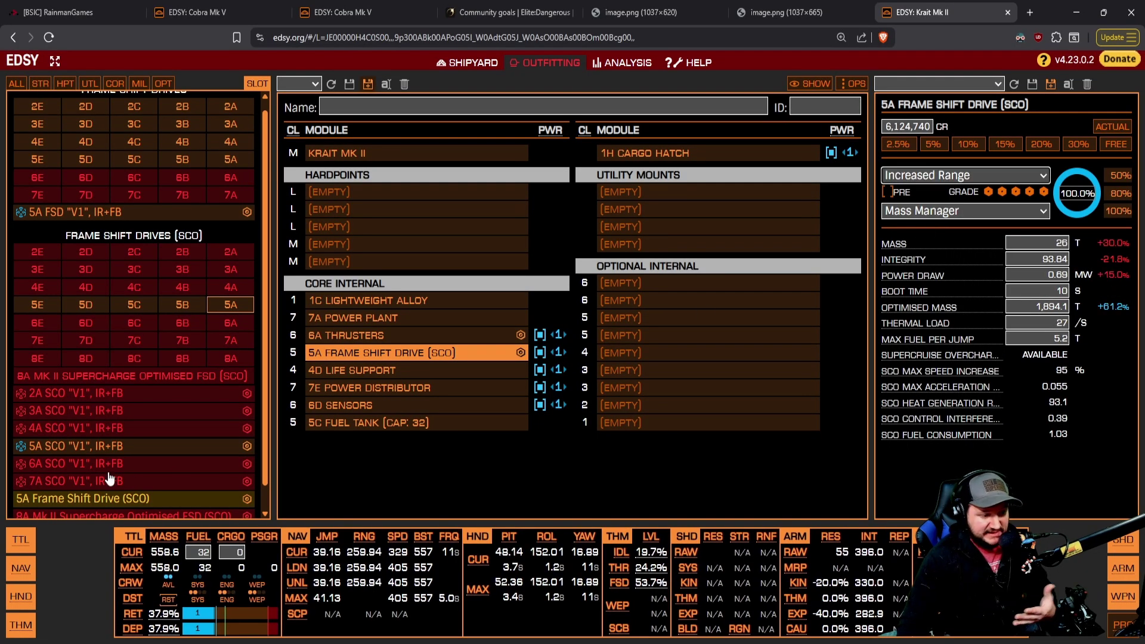
scroll(91, 423, "down", 1)
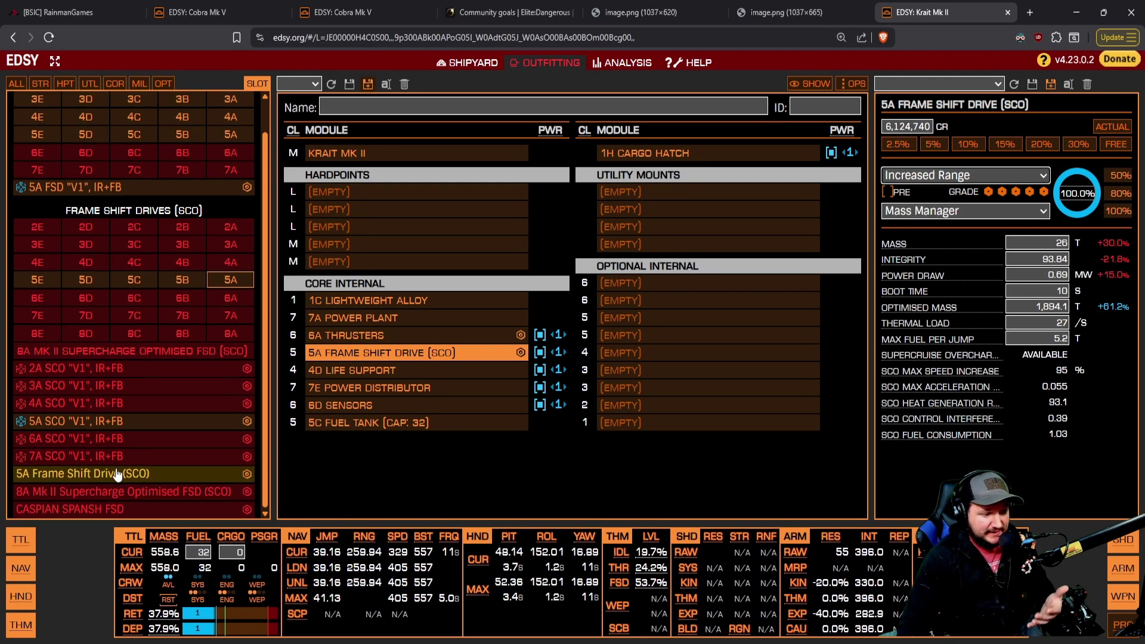
left_click(75, 423)
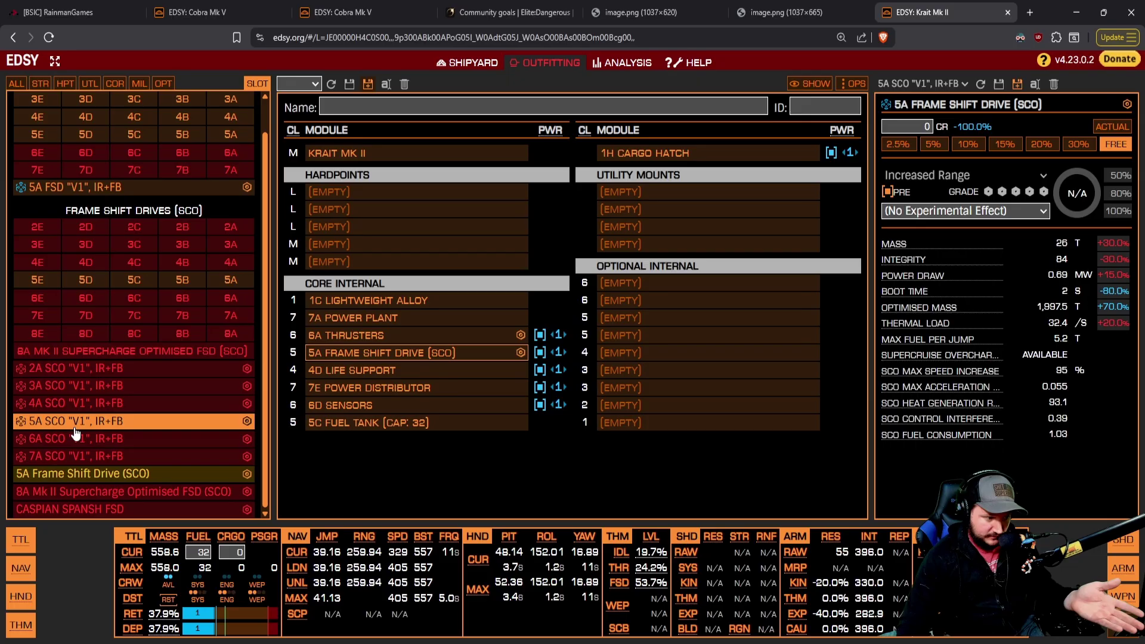
left_click(76, 428)
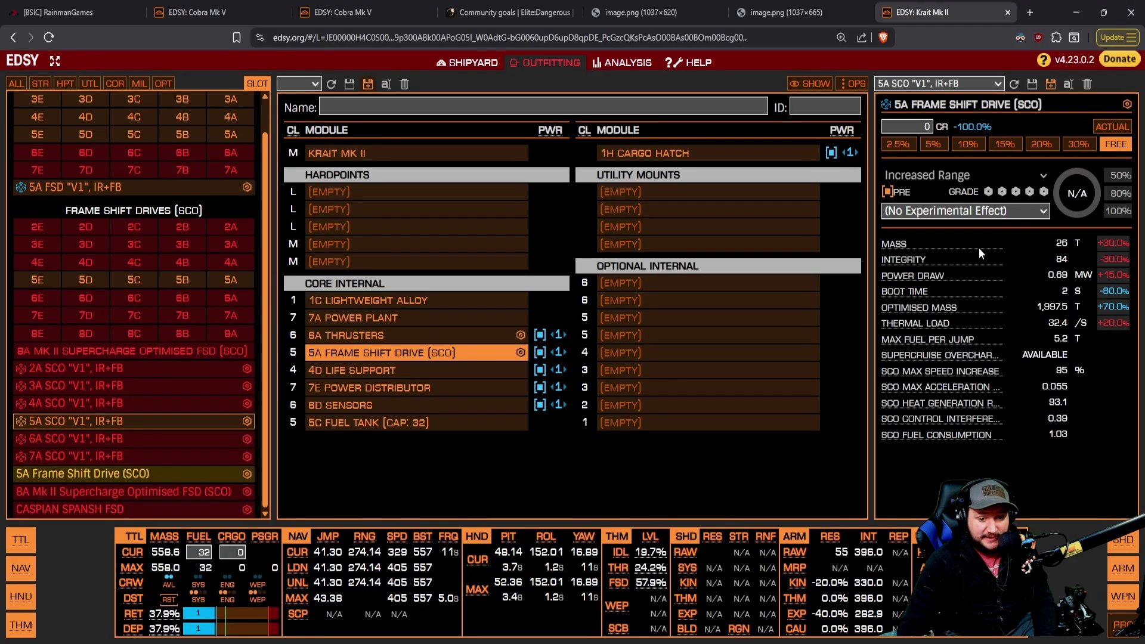
left_click(978, 289)
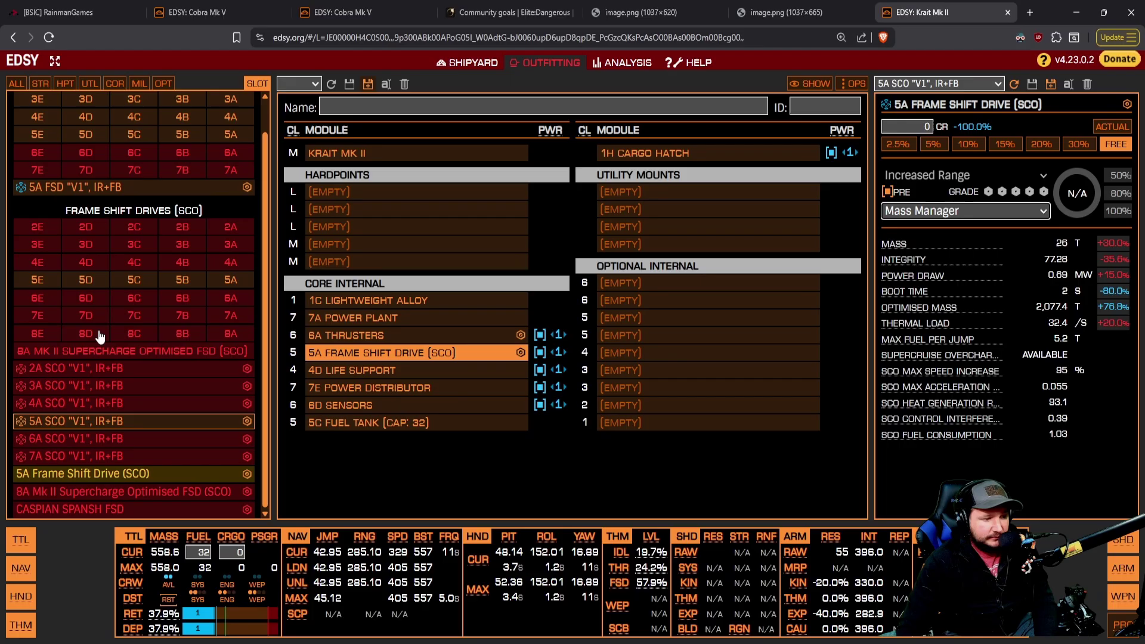
left_click(229, 281)
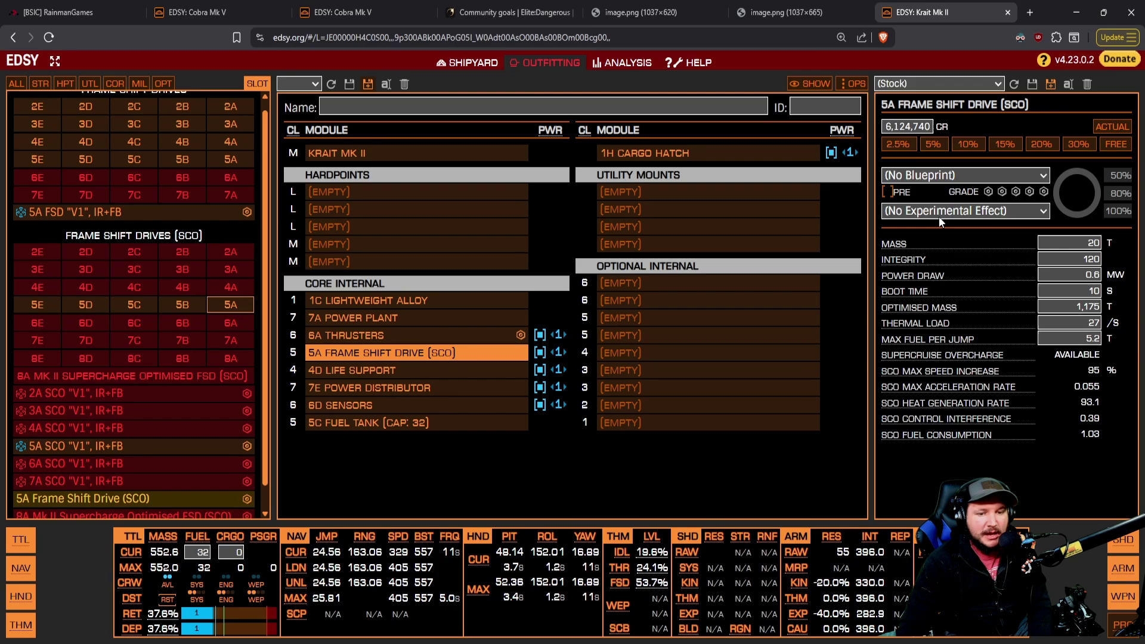
key("ctrl+z")
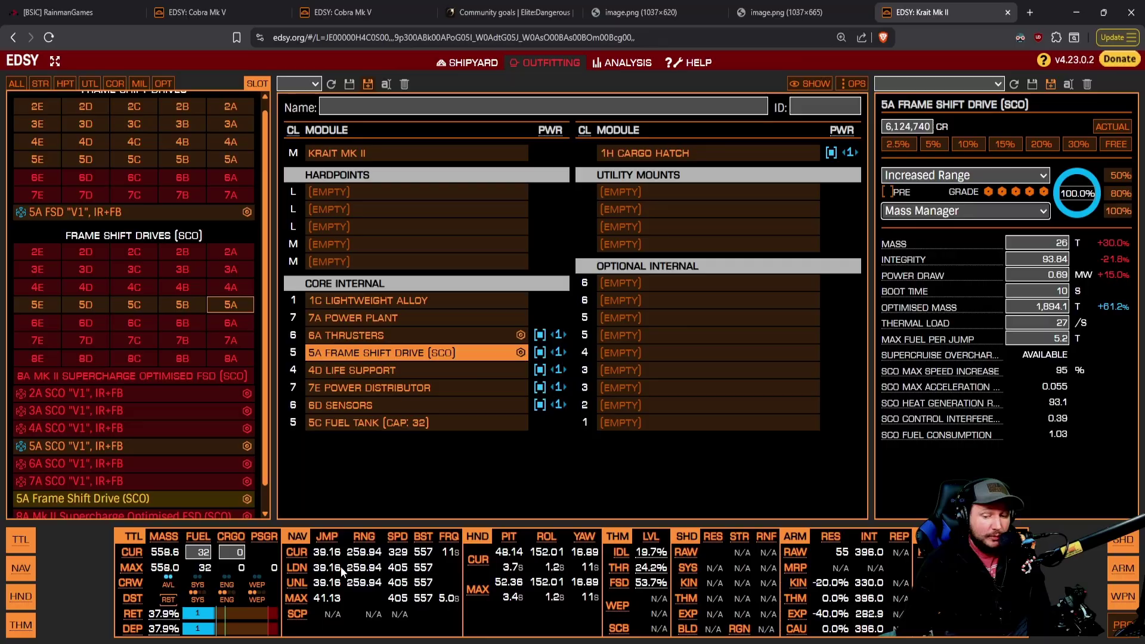
left_click(74, 306)
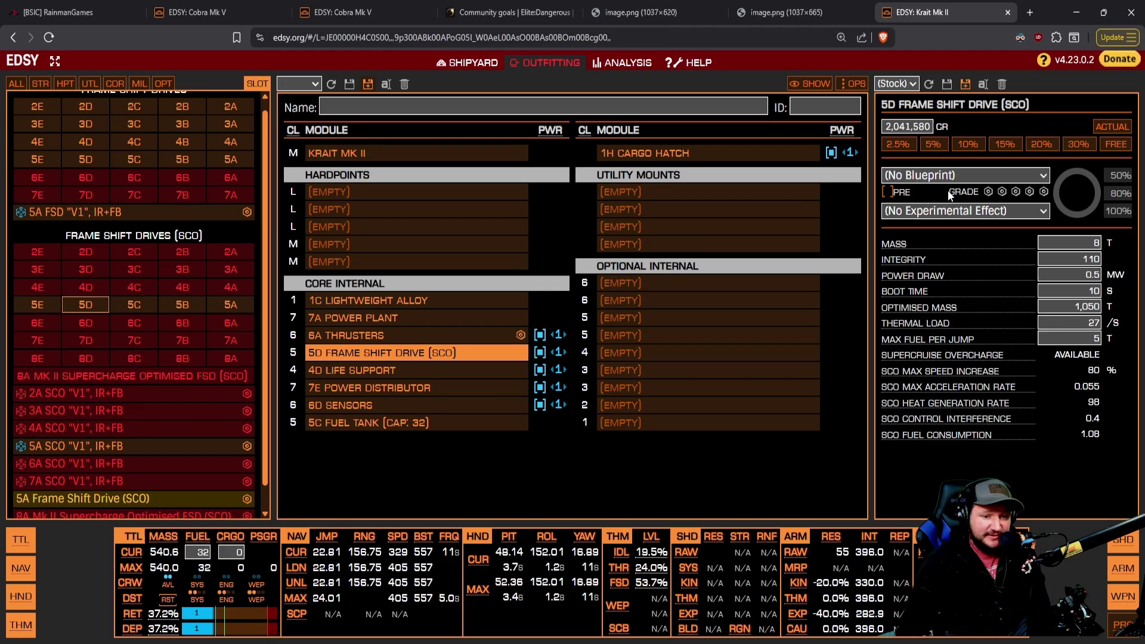
left_click(948, 219)
left_click(943, 290)
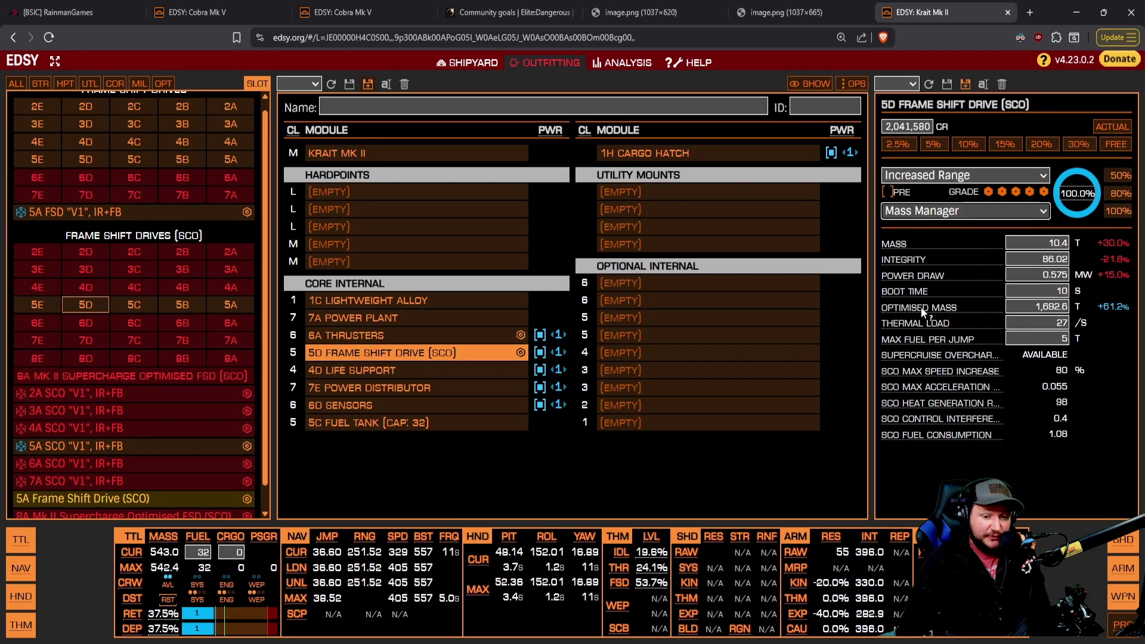
left_click(1040, 241)
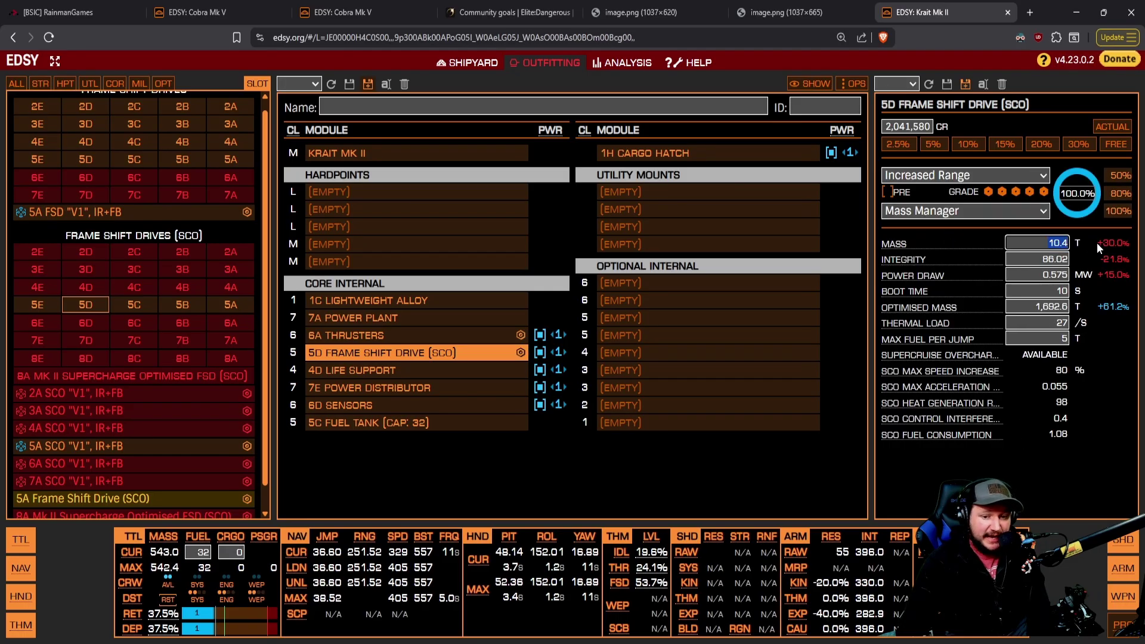
left_click(229, 305)
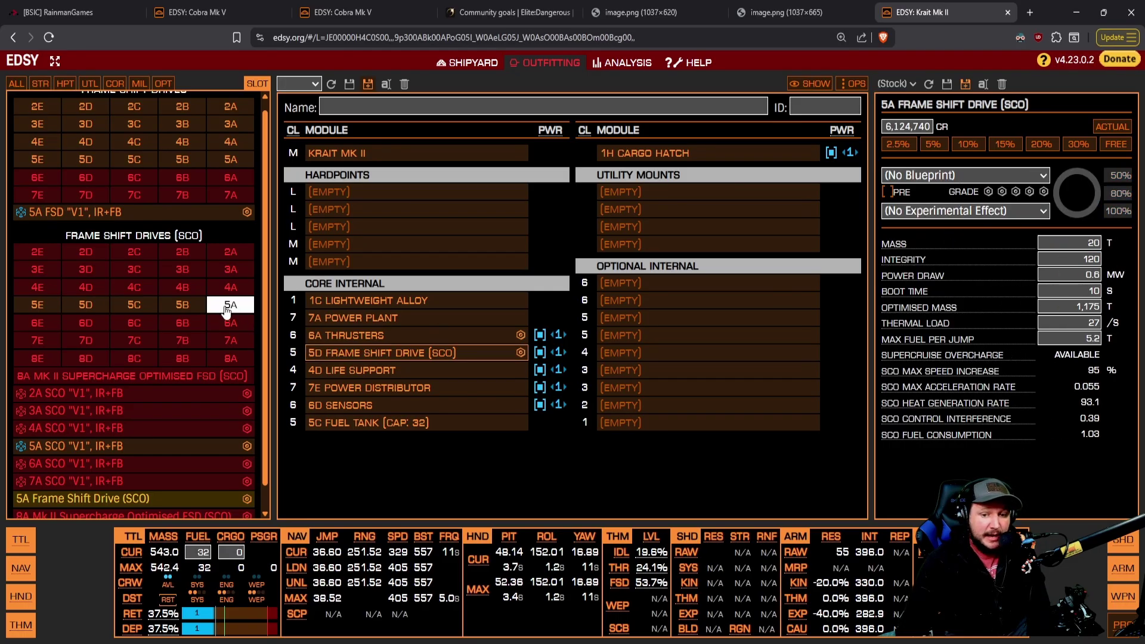
left_click(923, 219)
left_click(924, 274)
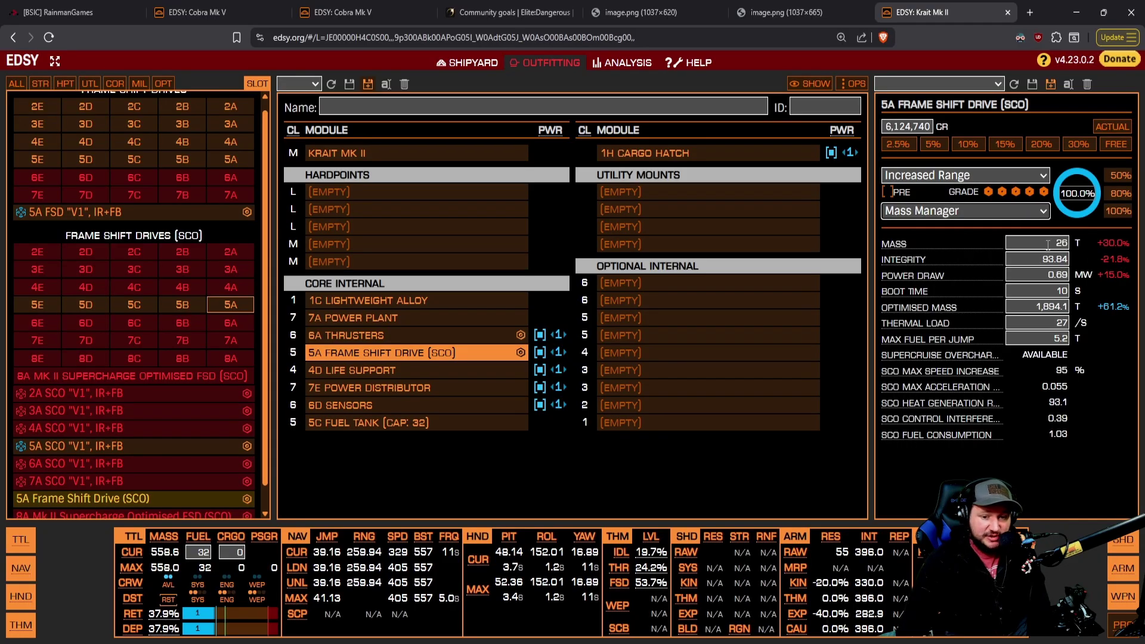
Apply grade-5 Lightweight to the 4D life support, cutting its mass to 0.6 t
left_click(343, 371)
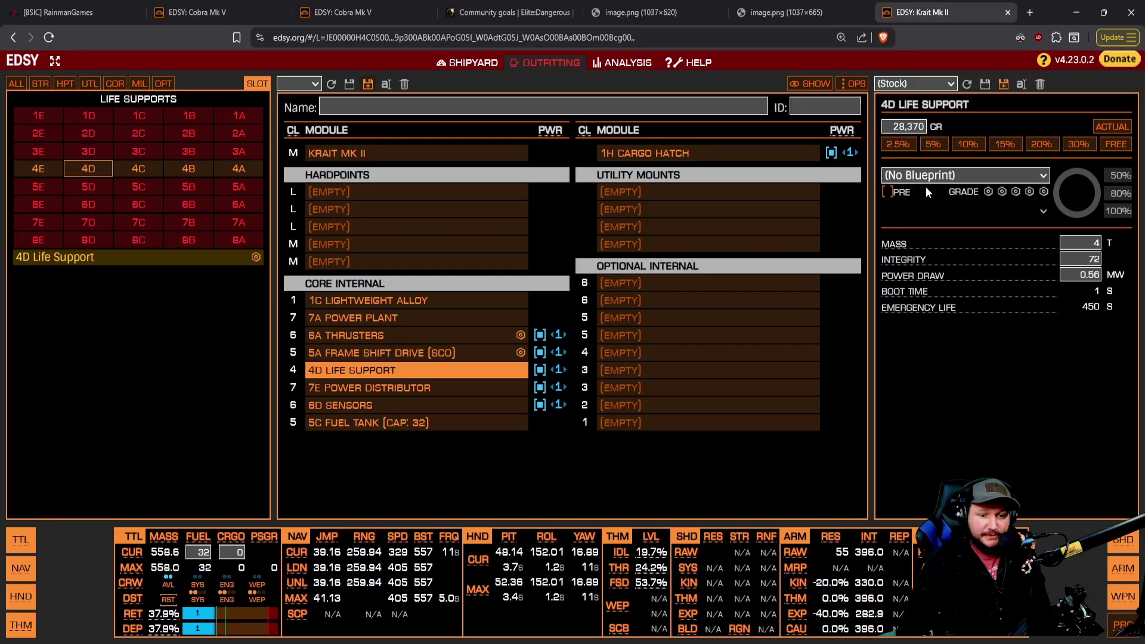
left_click(926, 214)
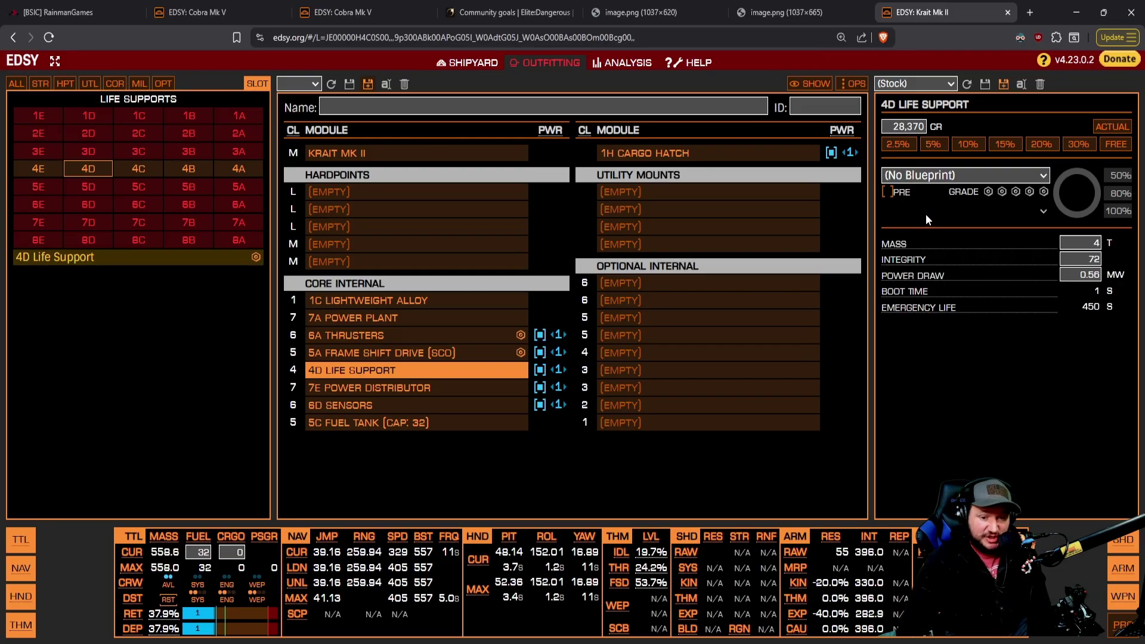
left_click(931, 310)
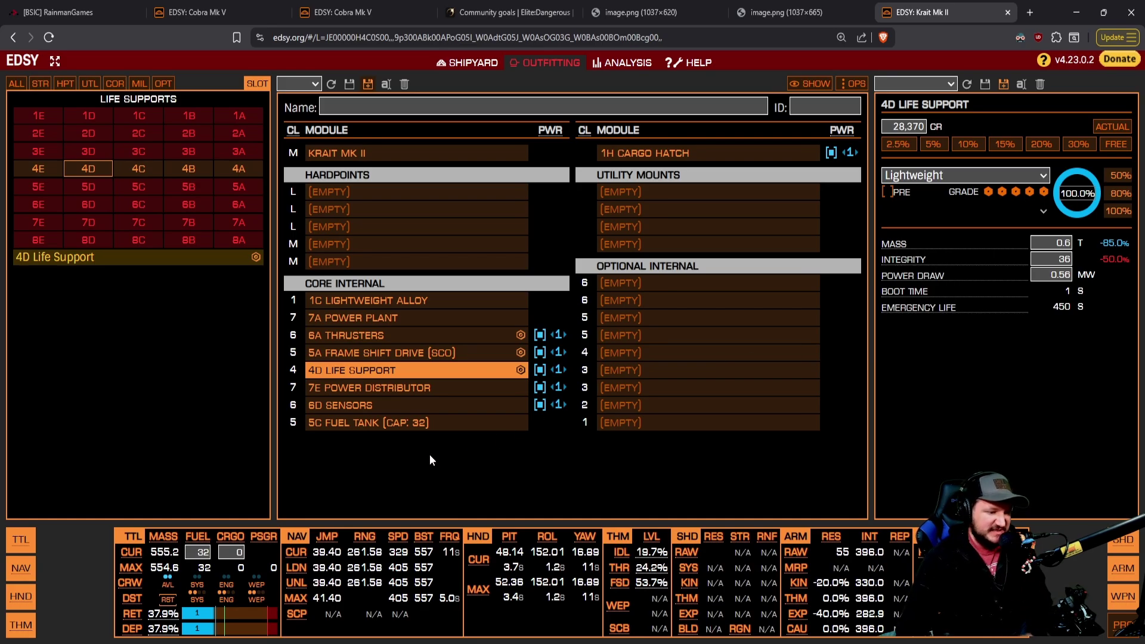
Fit a 7A distributor with Charge Enhanced and Super Conduits, after trying Weapon Focused
left_click(444, 392)
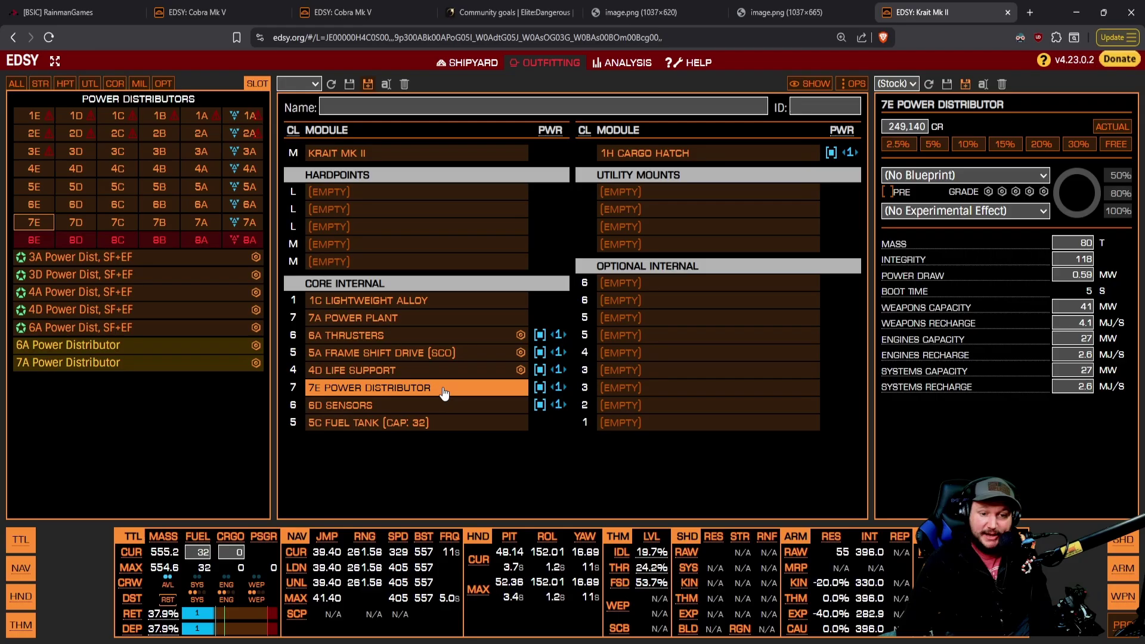
left_click(218, 225)
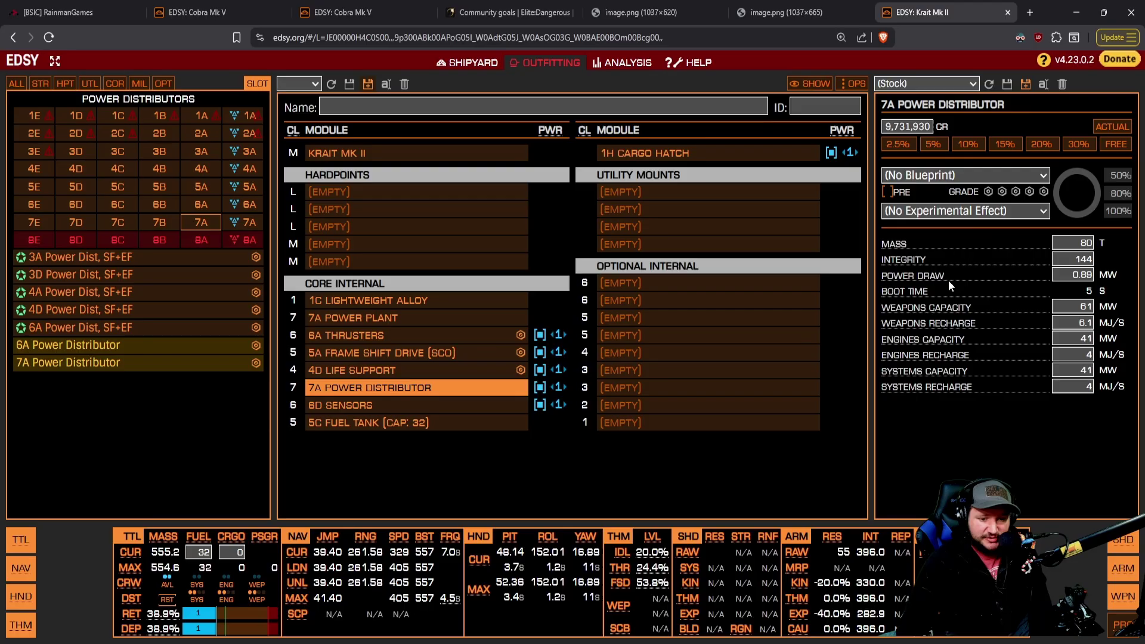
left_click(940, 321)
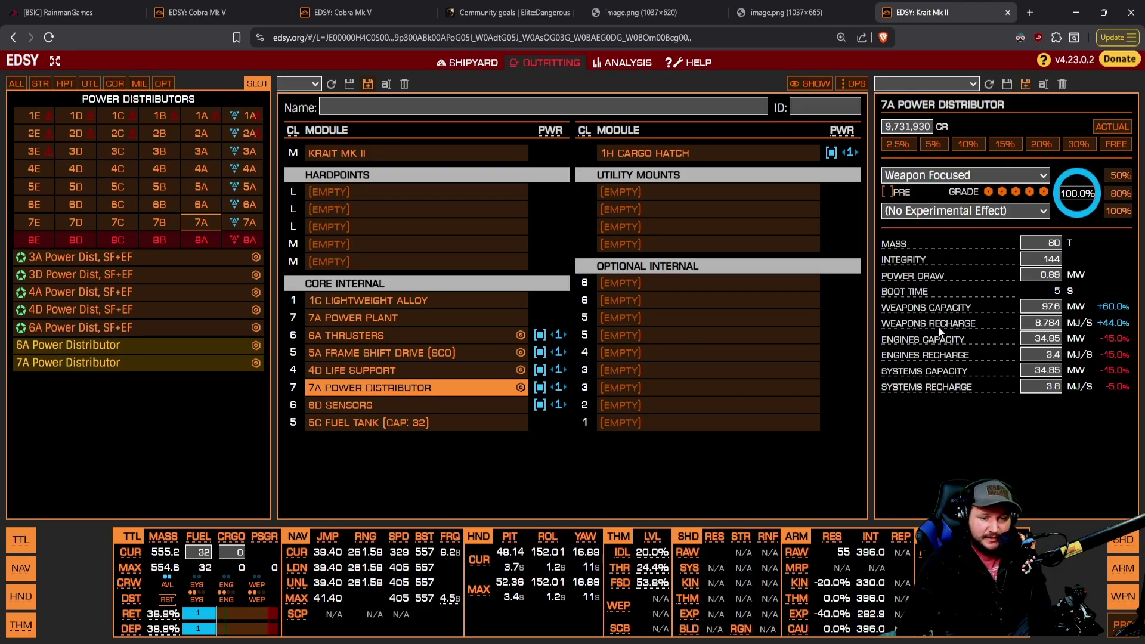
left_click(971, 306)
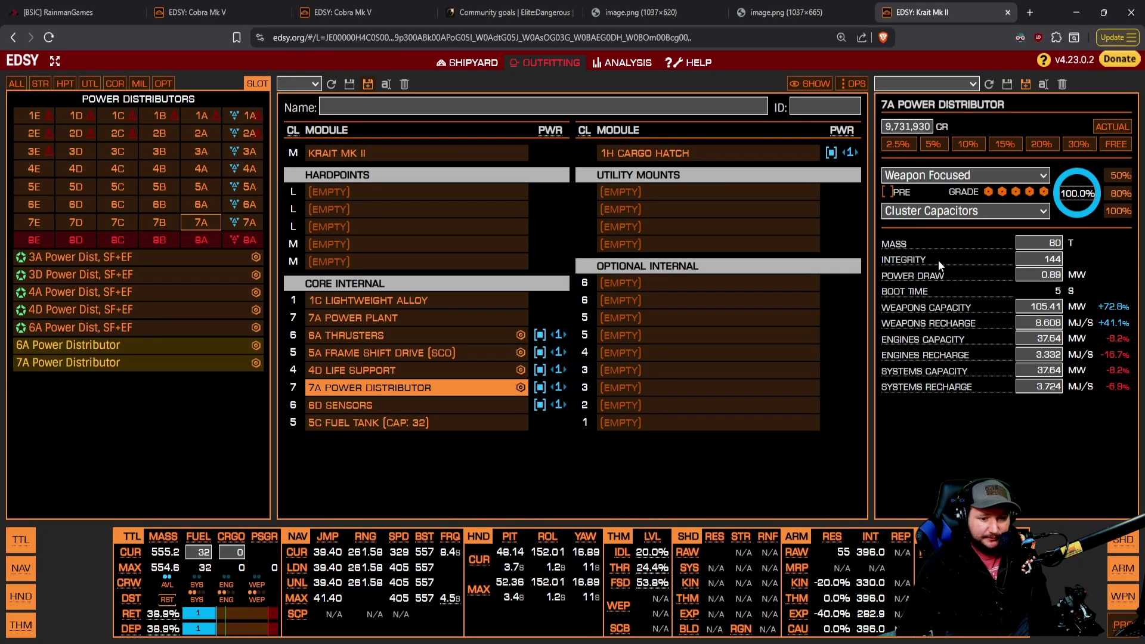
left_click(944, 224)
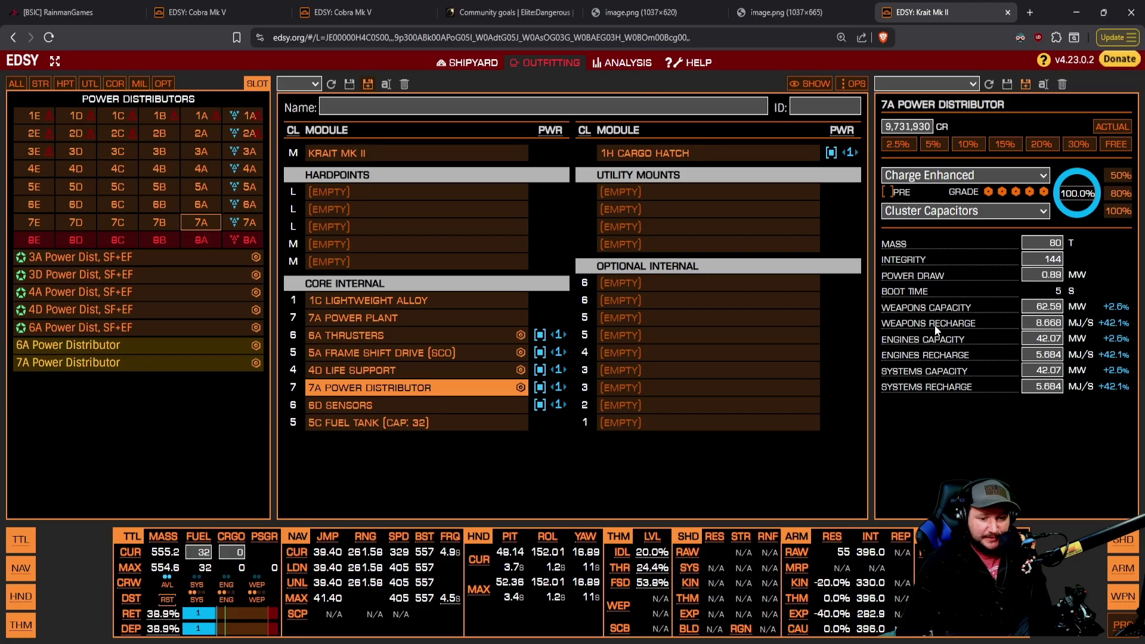
left_click(939, 304)
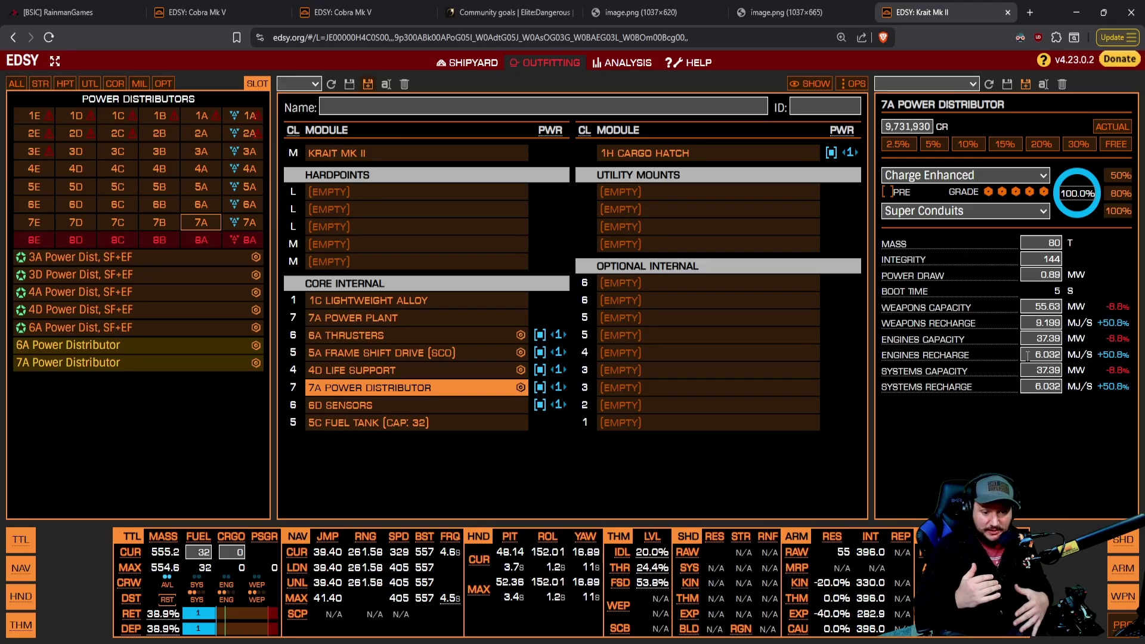
Give the 6D sensors grade-5 Long Range instead of Light Weight, reaching 14 km
left_click(453, 405)
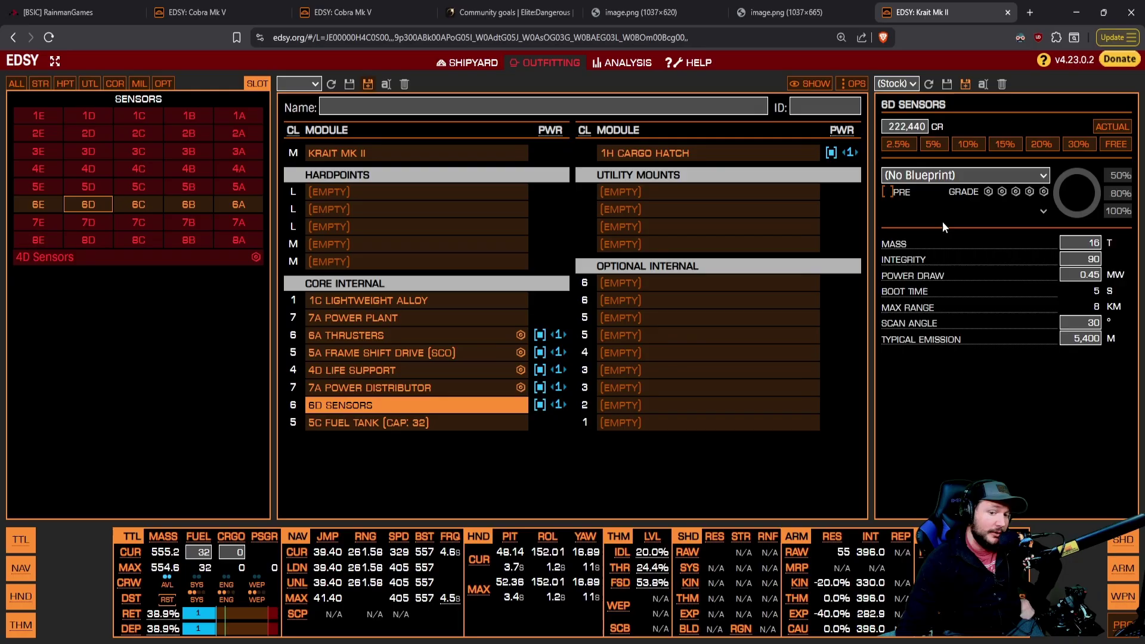
left_click(942, 222)
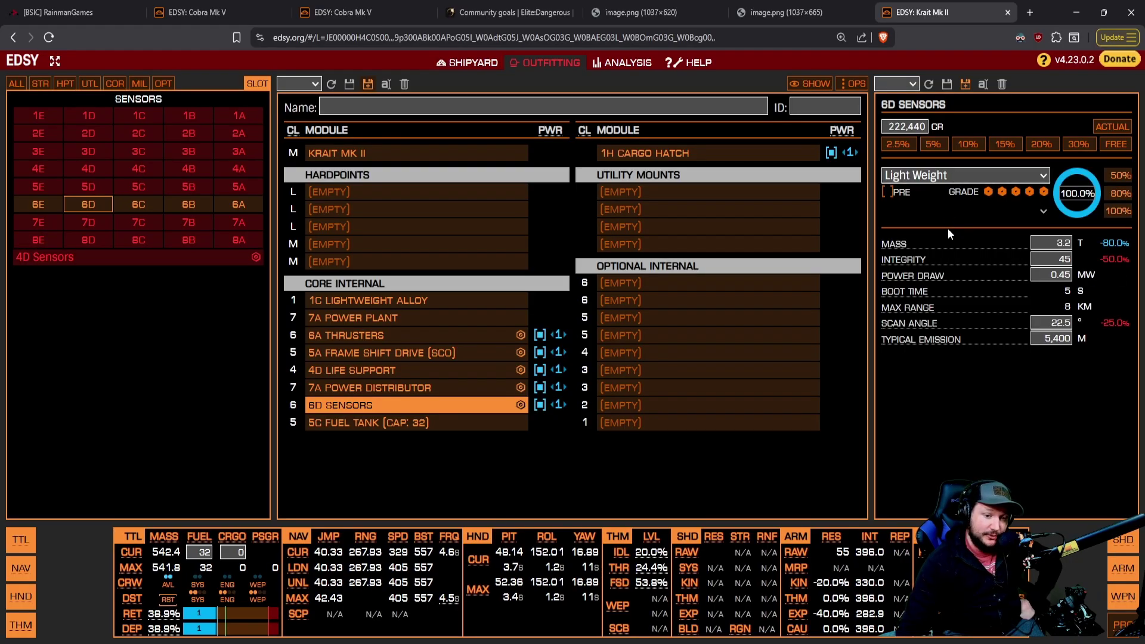
key("Down")
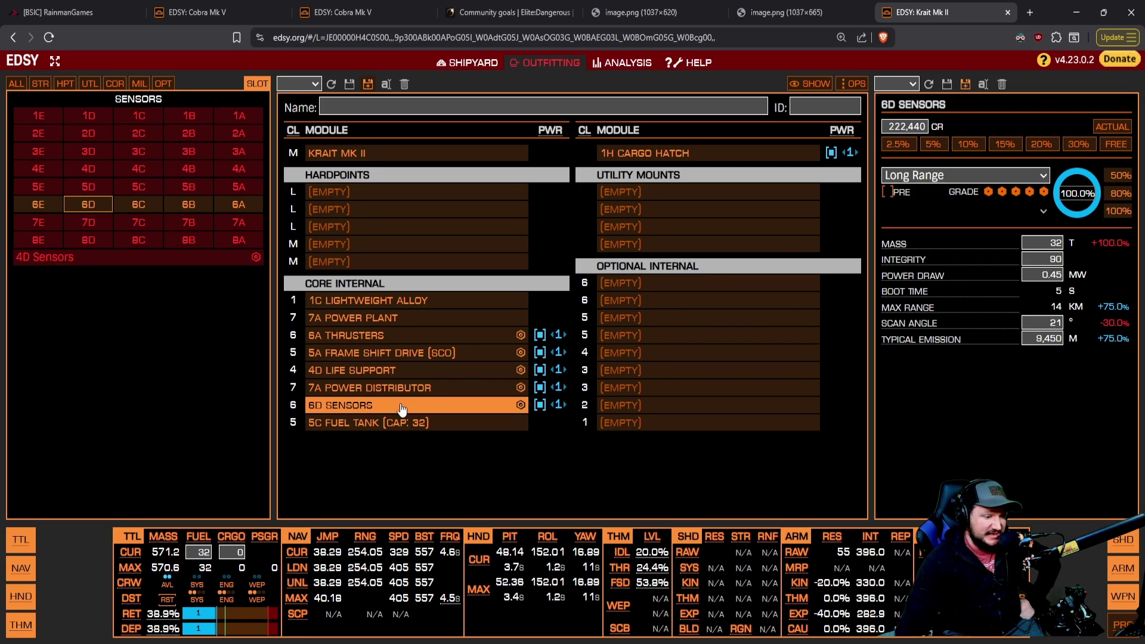
left_click(1050, 338)
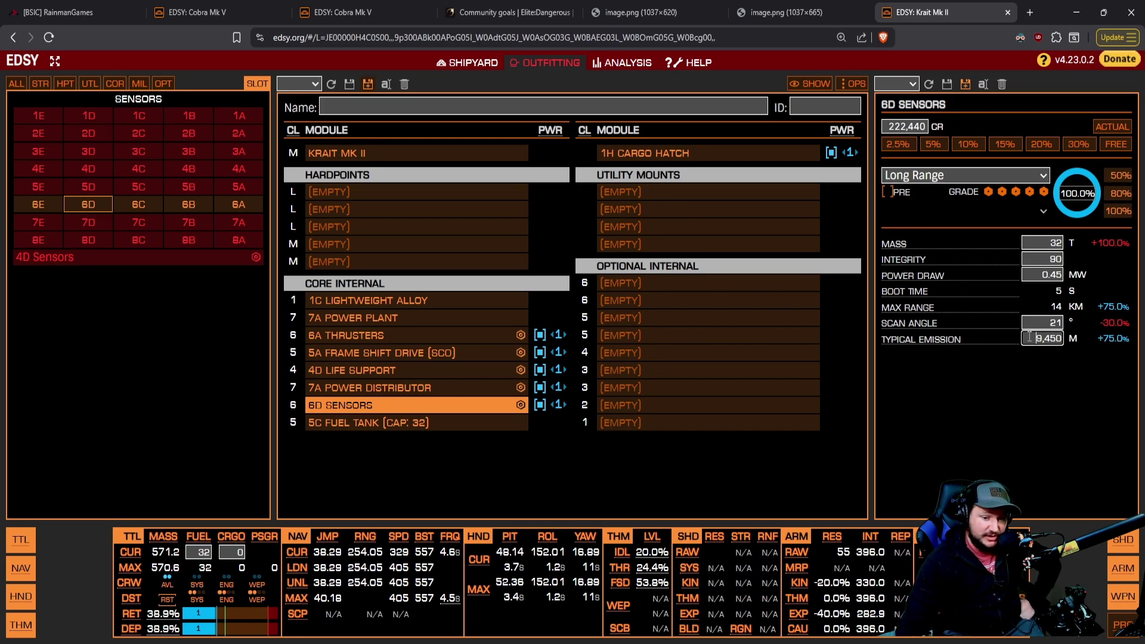
left_click(1048, 369)
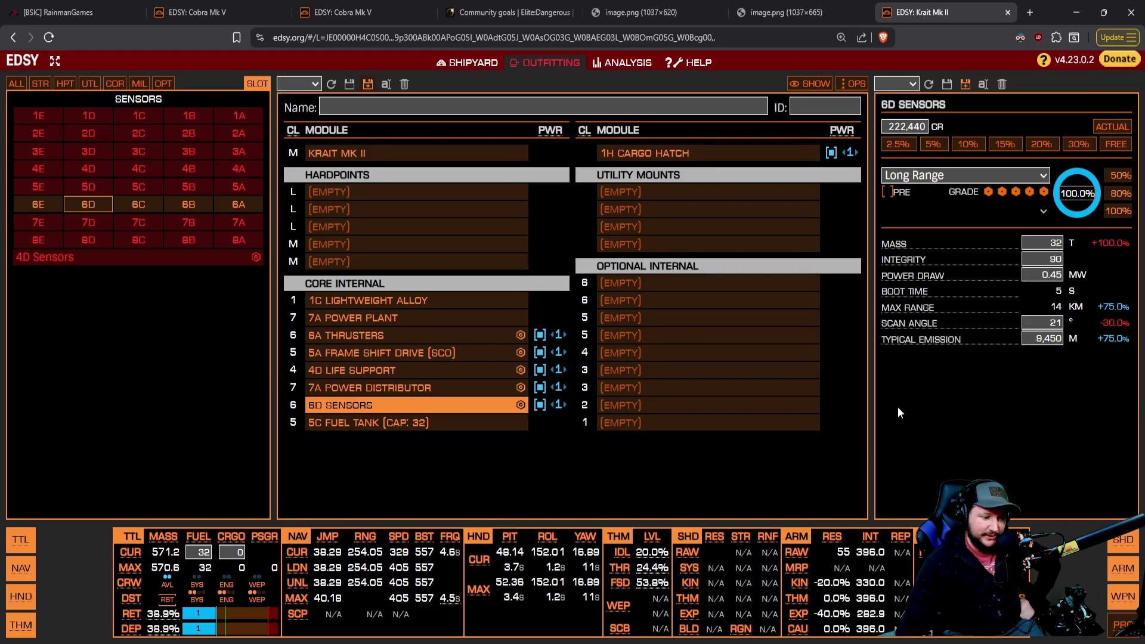
left_click(465, 424)
Inspect the 1C Lightweight Alloy bulkhead's mass and integrity stats
left_click(366, 303)
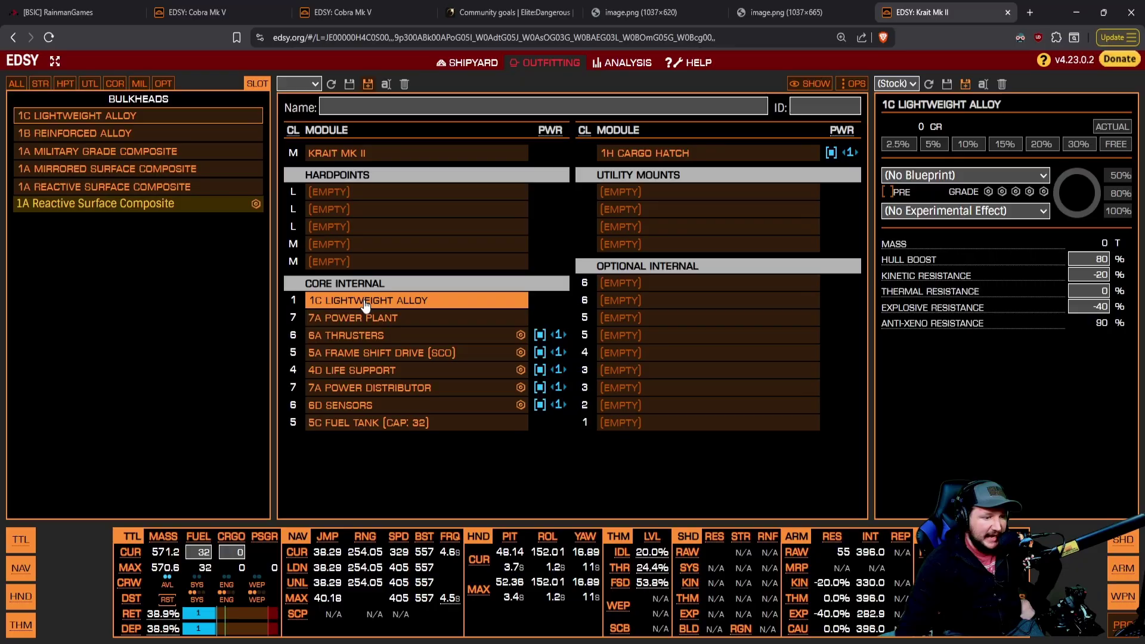
left_click(465, 319)
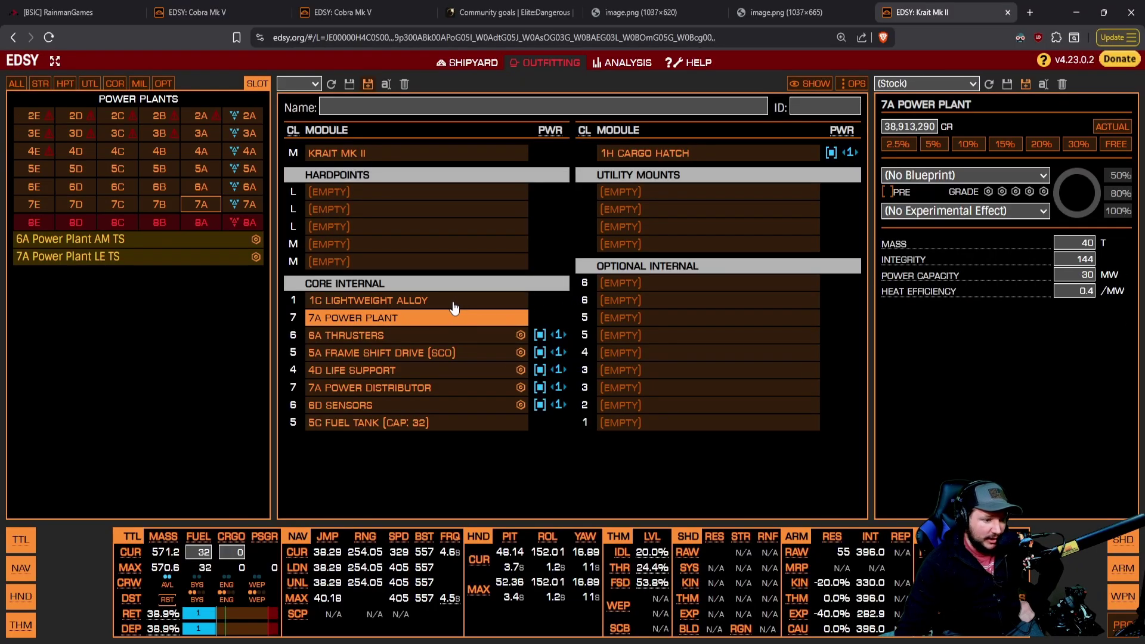
left_click(434, 301)
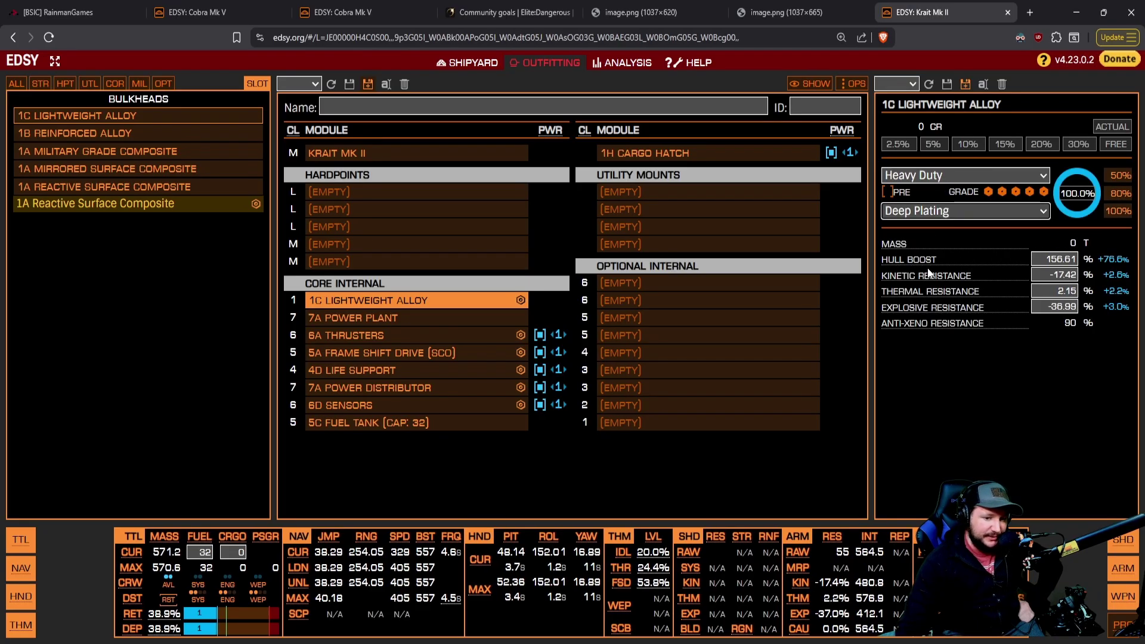
double_click(1073, 243)
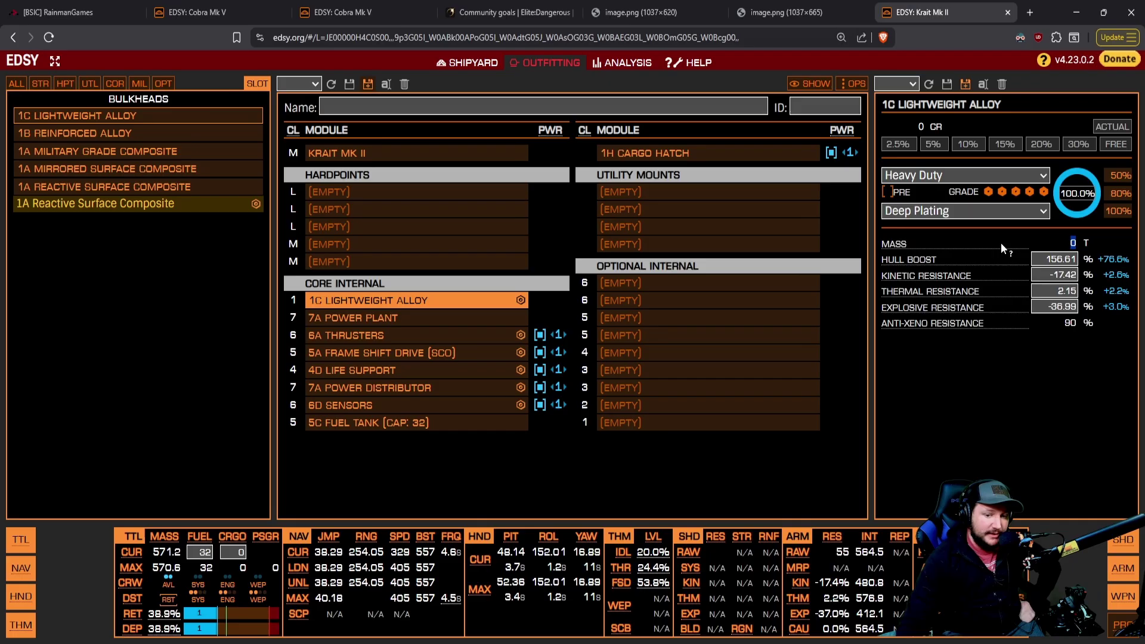
left_click(1044, 255)
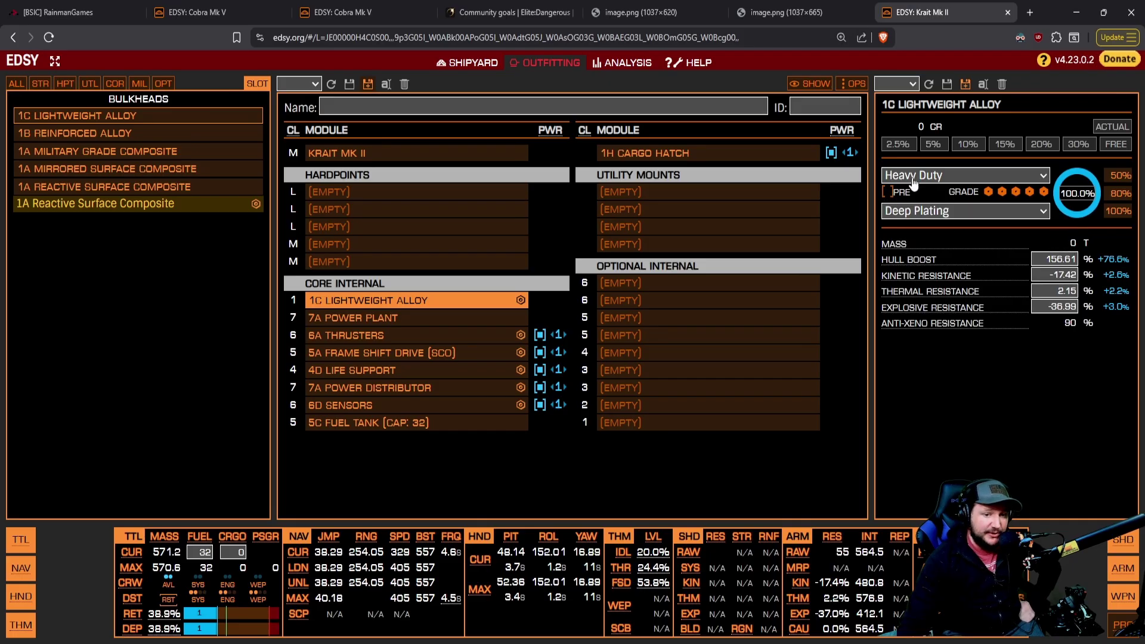
left_click(884, 554)
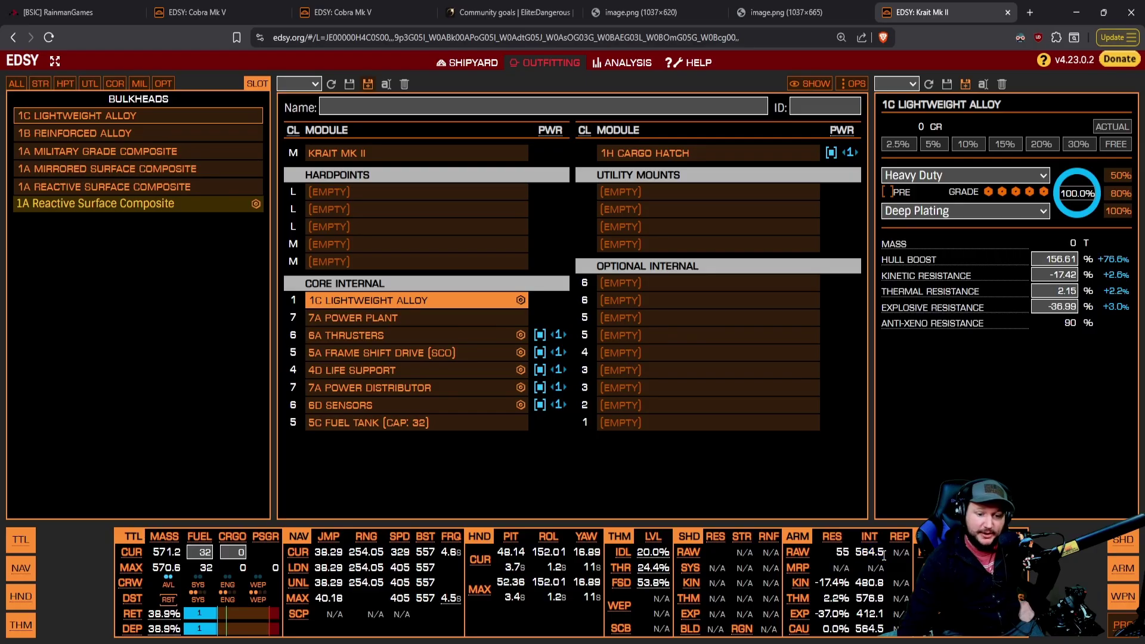
Fit 1A Military Grade Composite with grade-5 Heavy Duty and Deep Plating, reaching 1,097.7 armour
left_click(109, 154)
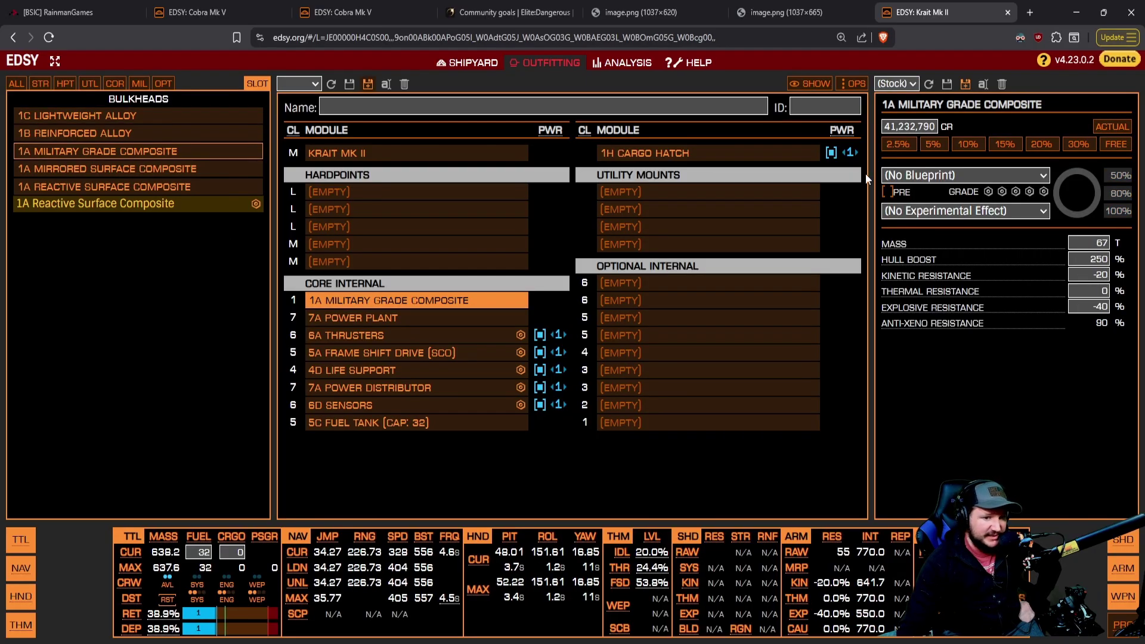
left_click(908, 176)
left_click(906, 228)
left_click(912, 214)
left_click(915, 270)
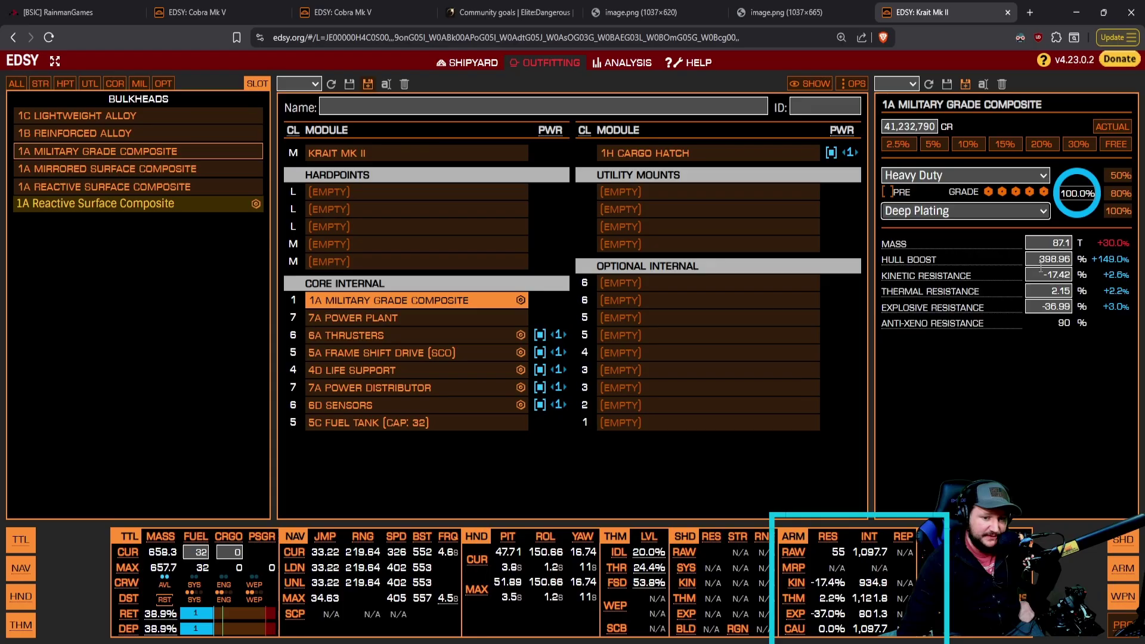
left_click_drag(855, 553, 914, 554)
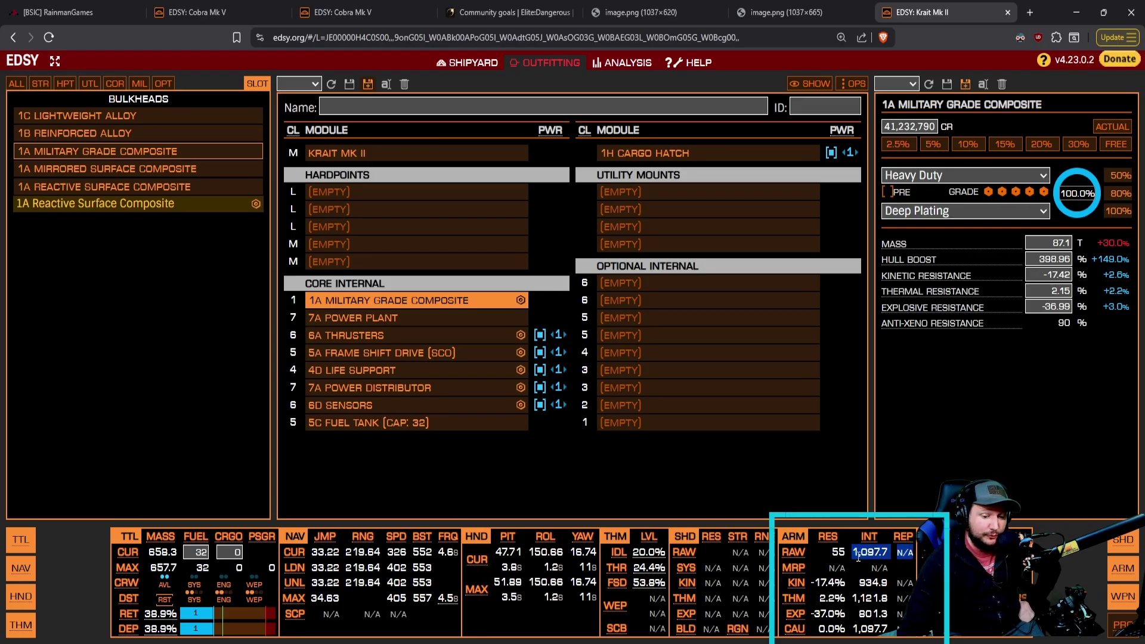
left_click(876, 560)
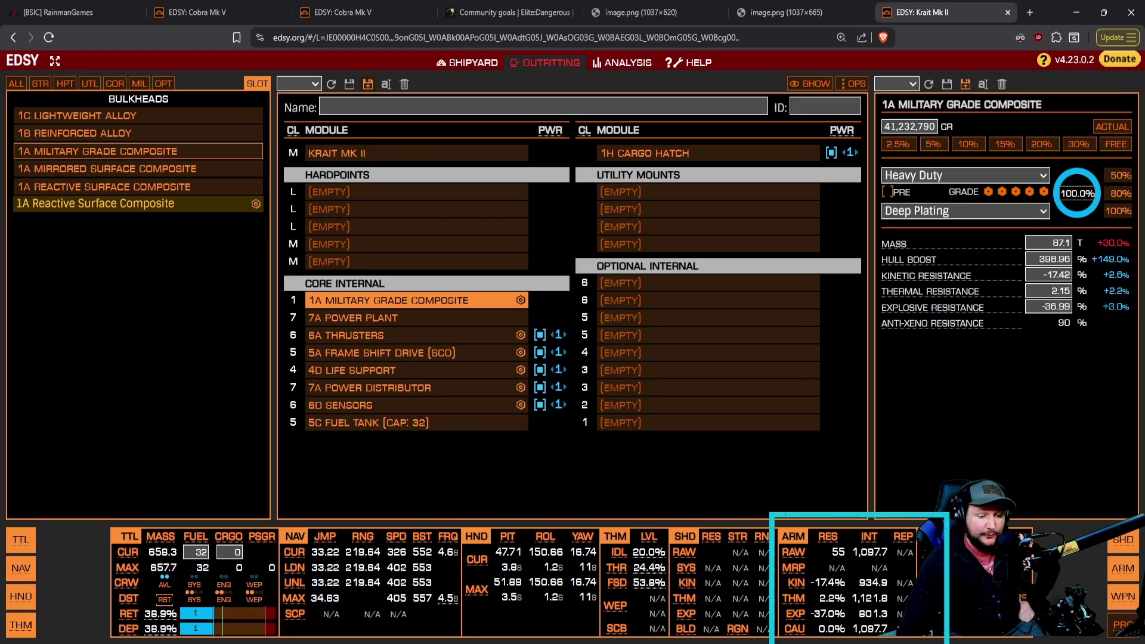
Select the empty size-5 optional slot and review the 1,097.7 armour and kinetic resistance
left_click(629, 409)
left_click(626, 337)
scroll(103, 365, "down", 15)
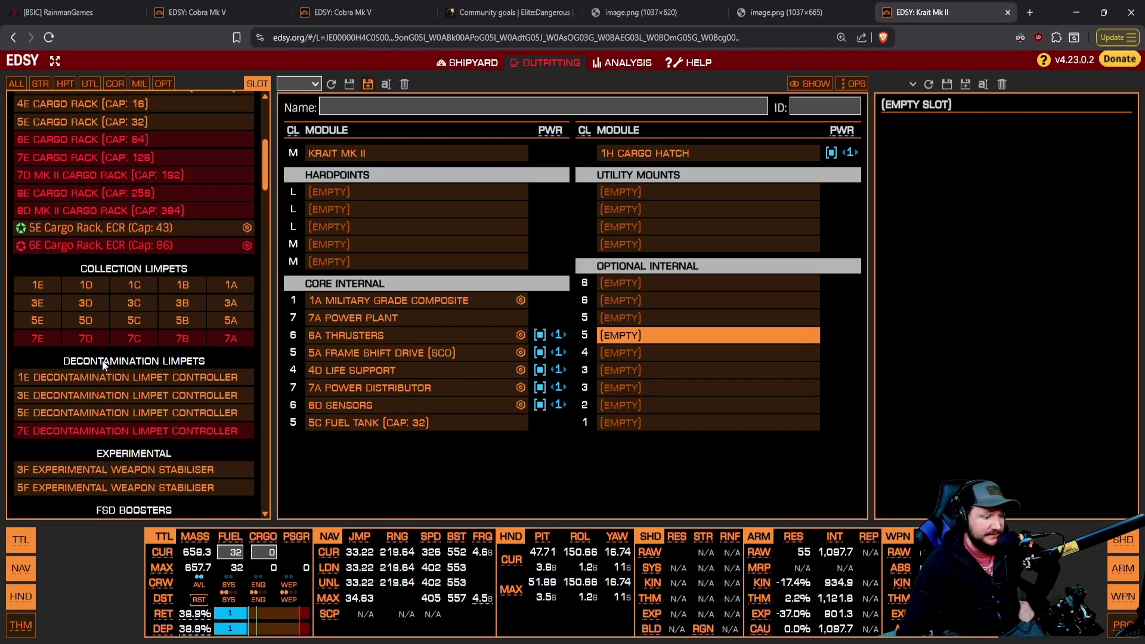
scroll(103, 365, "down", 15)
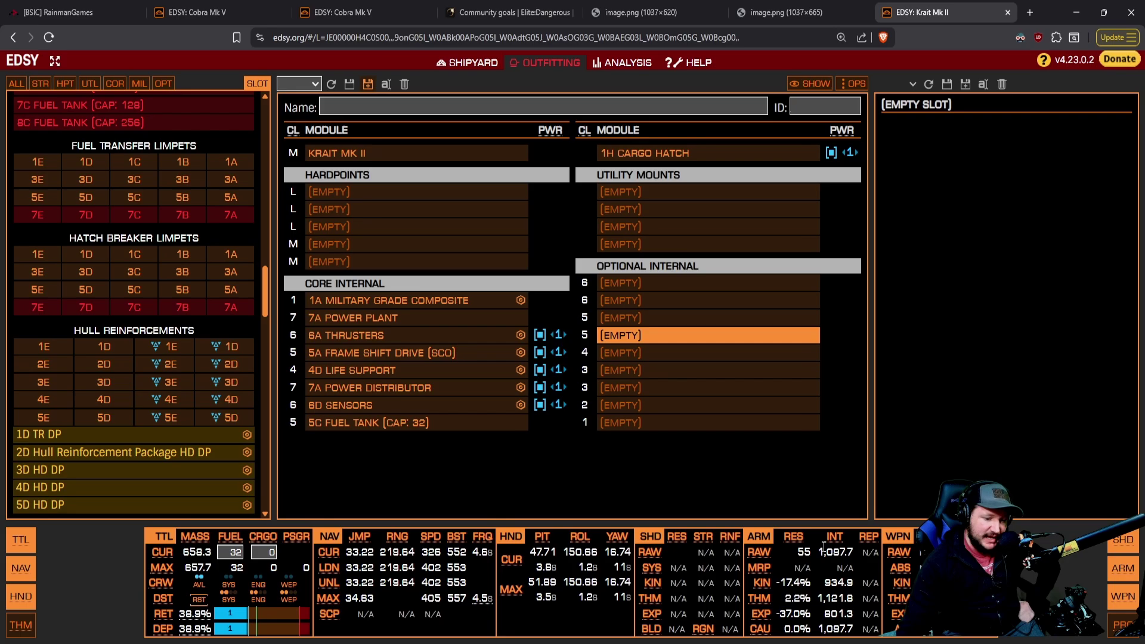
left_click_drag(820, 548, 850, 556)
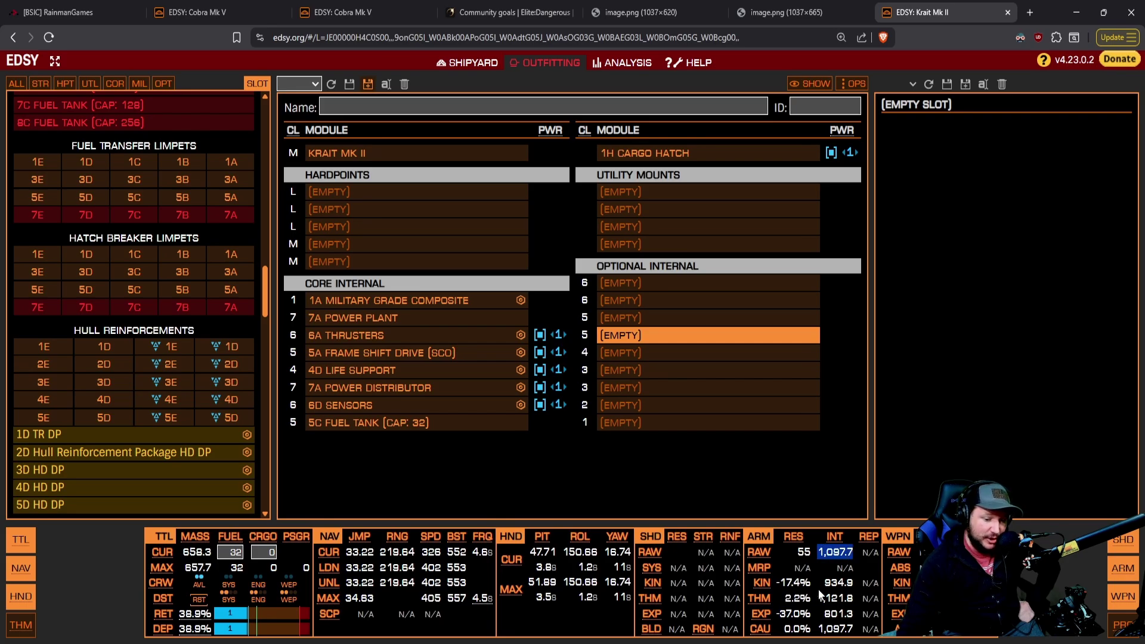
left_click(780, 589)
mouse_move(781, 582)
left_mouse_down()
mouse_move(805, 584)
mouse_move(814, 626)
left_mouse_up()
left_click(812, 620)
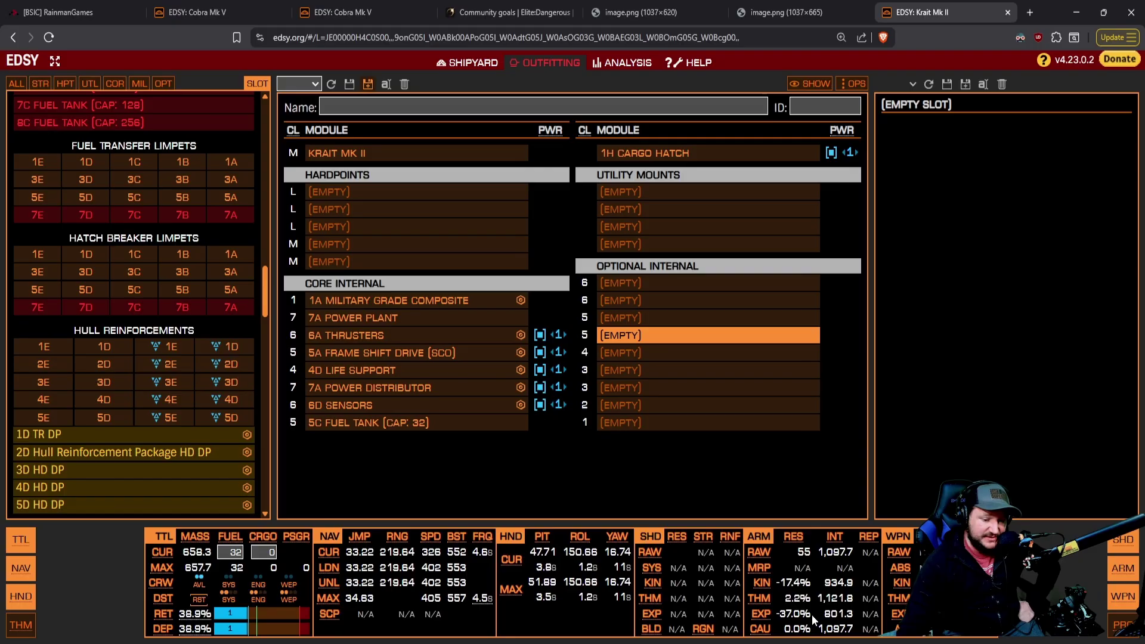
scroll(68, 477, "down", 1)
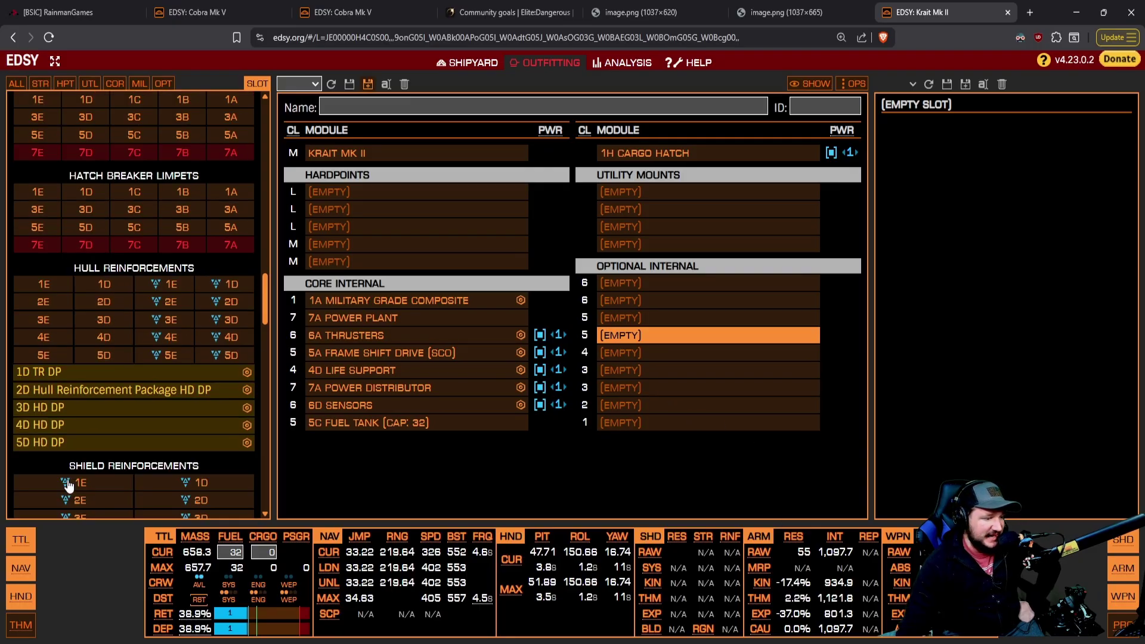
Install a 5D HD DP Hull Reinforcement Package and copy it to the other size-5 and size-6 slots
left_click(65, 442)
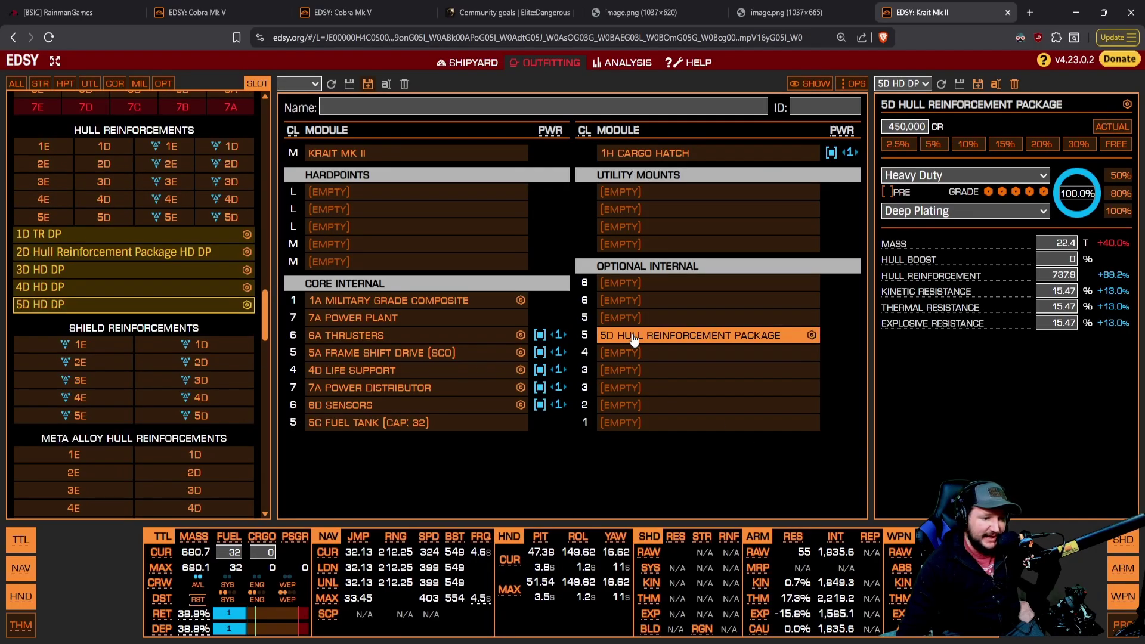
left_click_drag(635, 340, 636, 319)
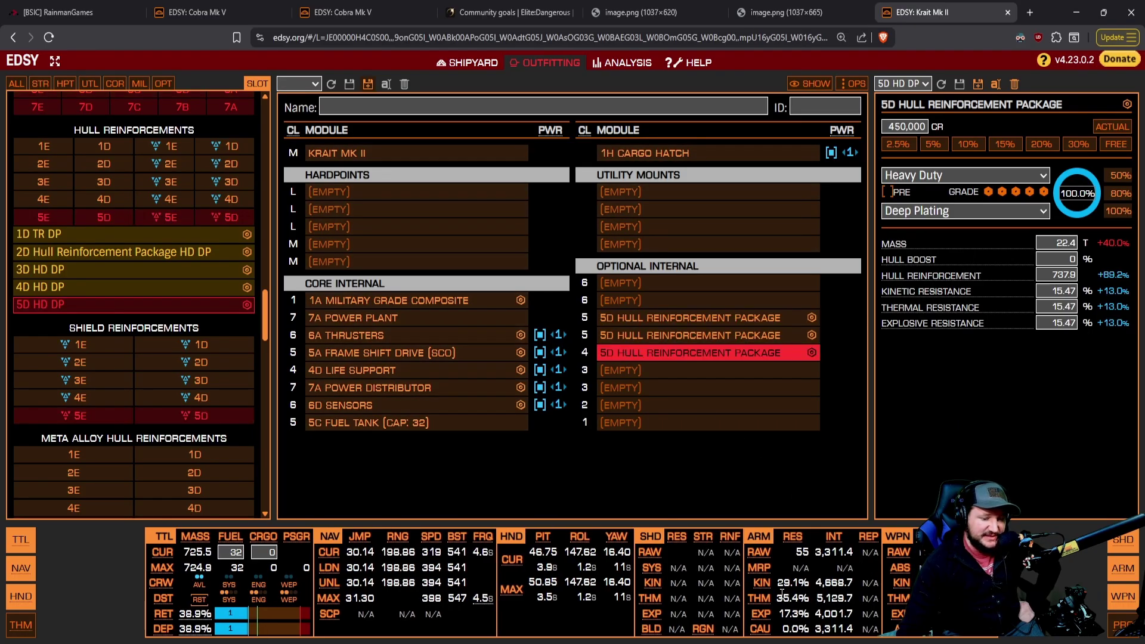
left_click(652, 356)
left_click_drag(652, 324, 651, 300)
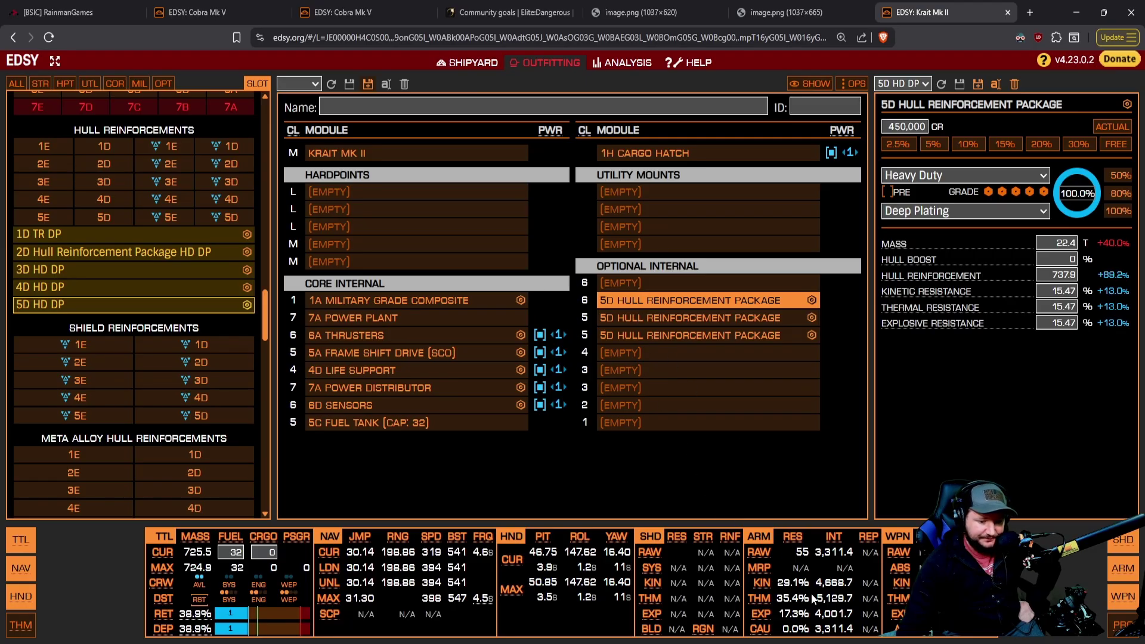
Review the integrity figures by damage type, including thermal 5,129.7
left_click(848, 571)
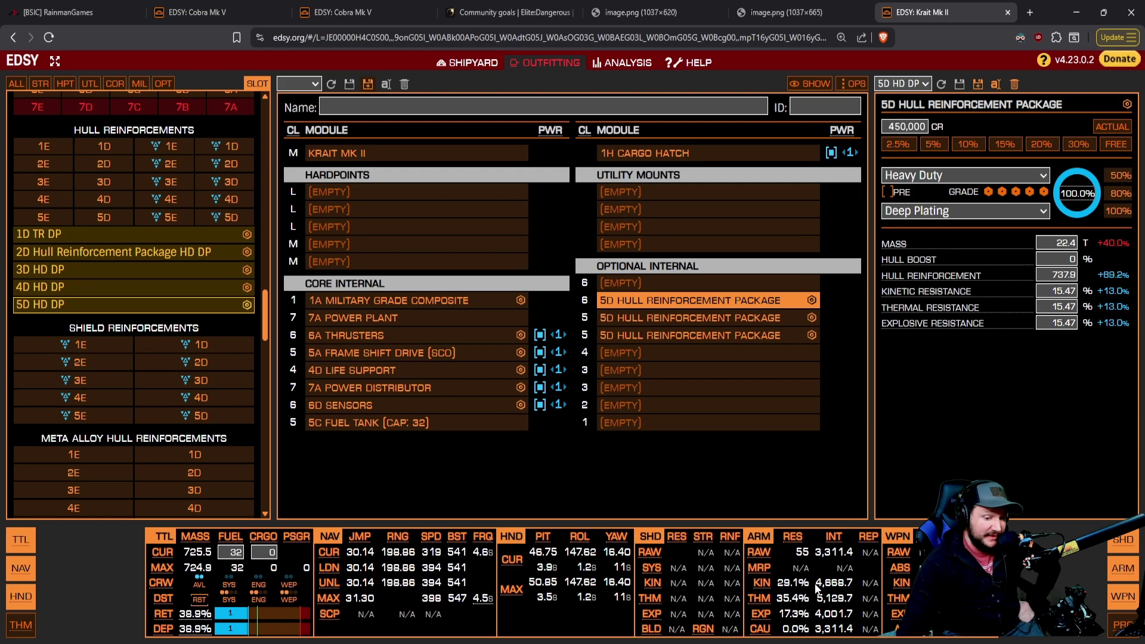
left_click_drag(832, 584, 833, 627)
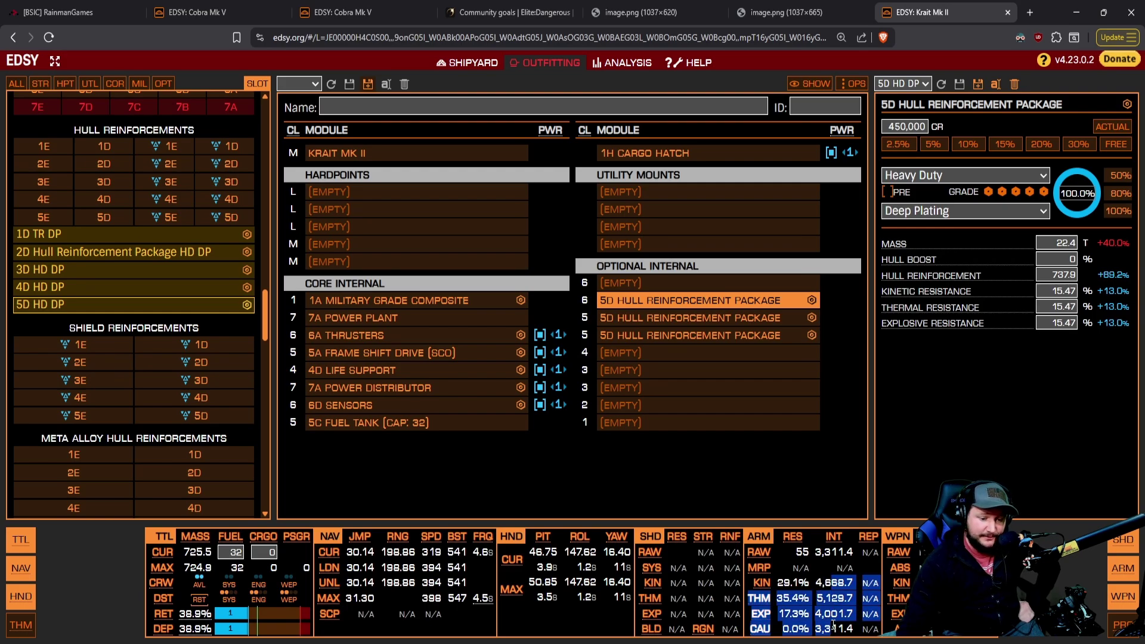
left_click(818, 579)
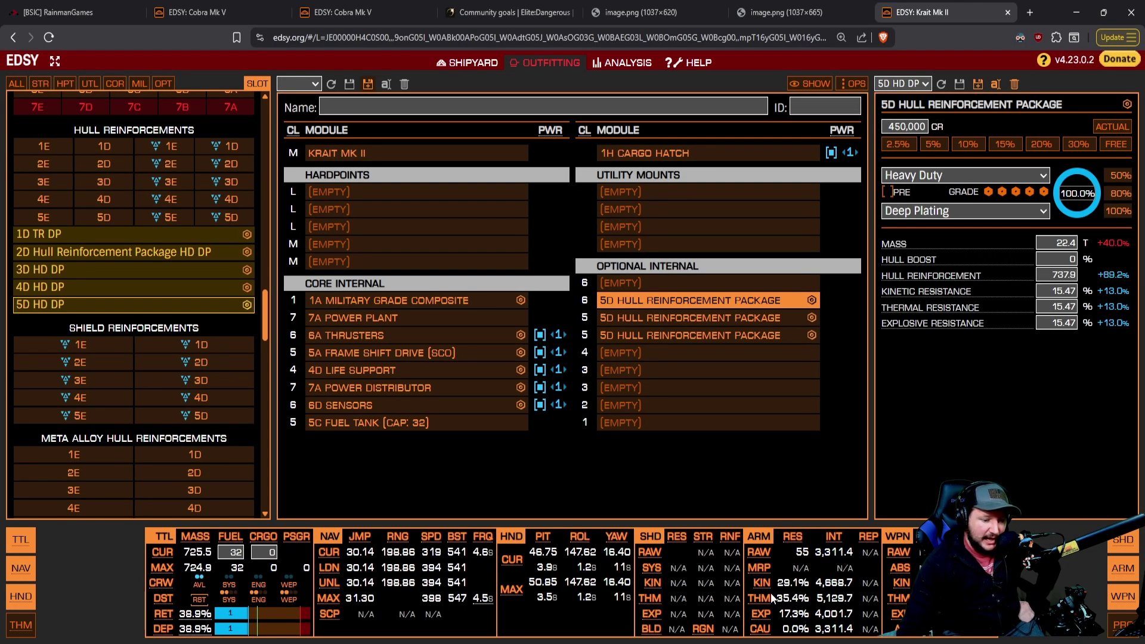
left_click_drag(815, 584, 840, 585)
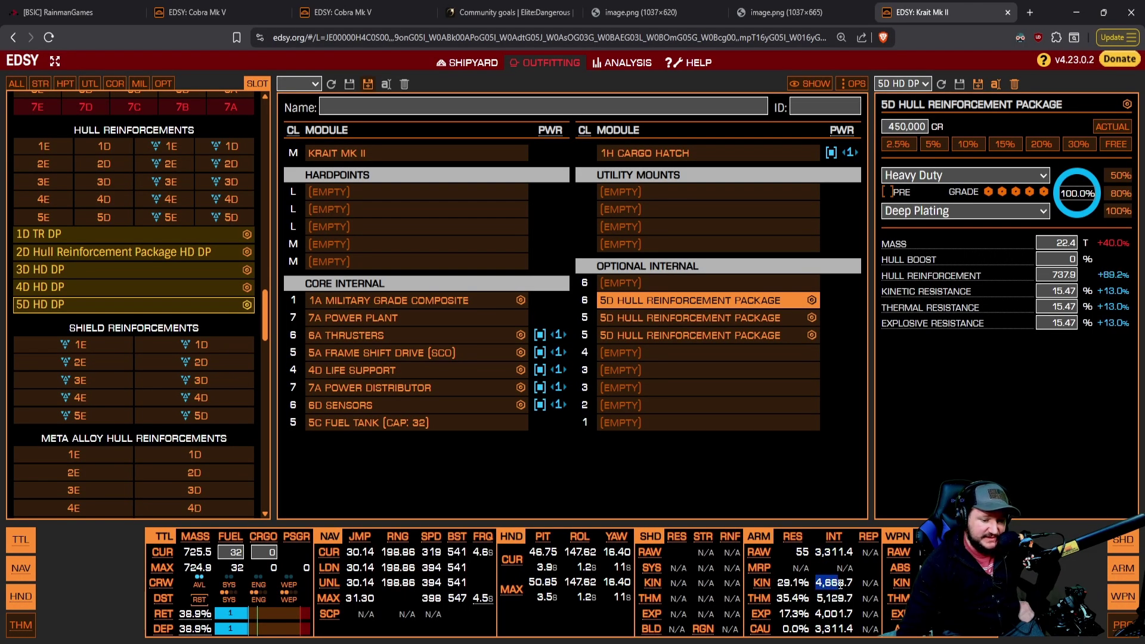
left_click(790, 585)
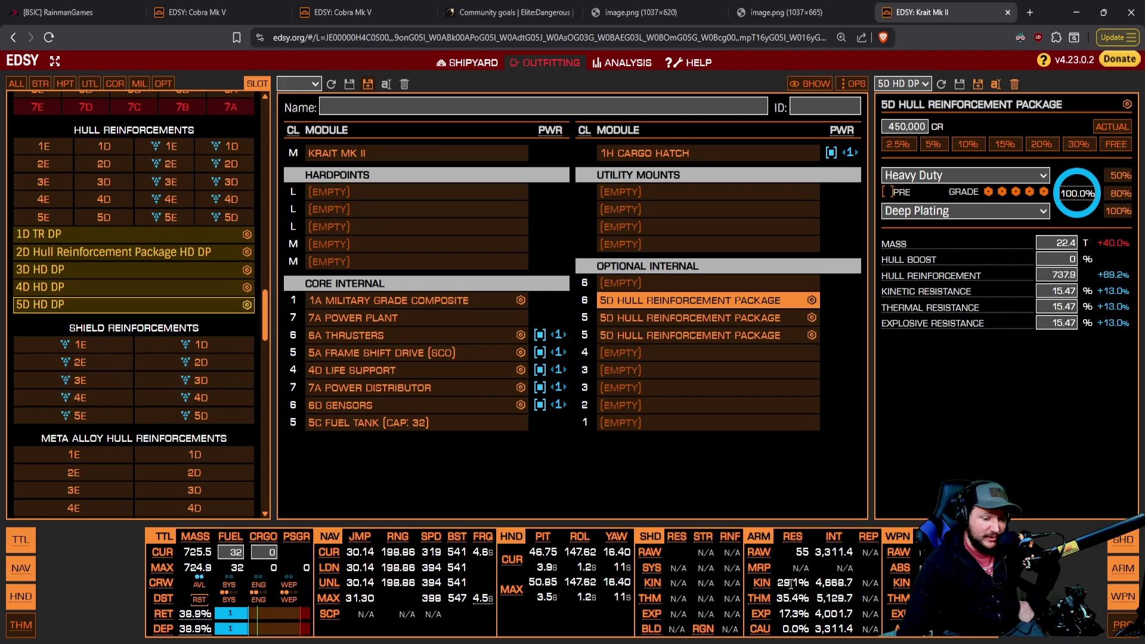
mouse_move(850, 601)
left_mouse_down()
mouse_move(820, 601)
mouse_move(856, 616)
mouse_move(819, 617)
left_mouse_up()
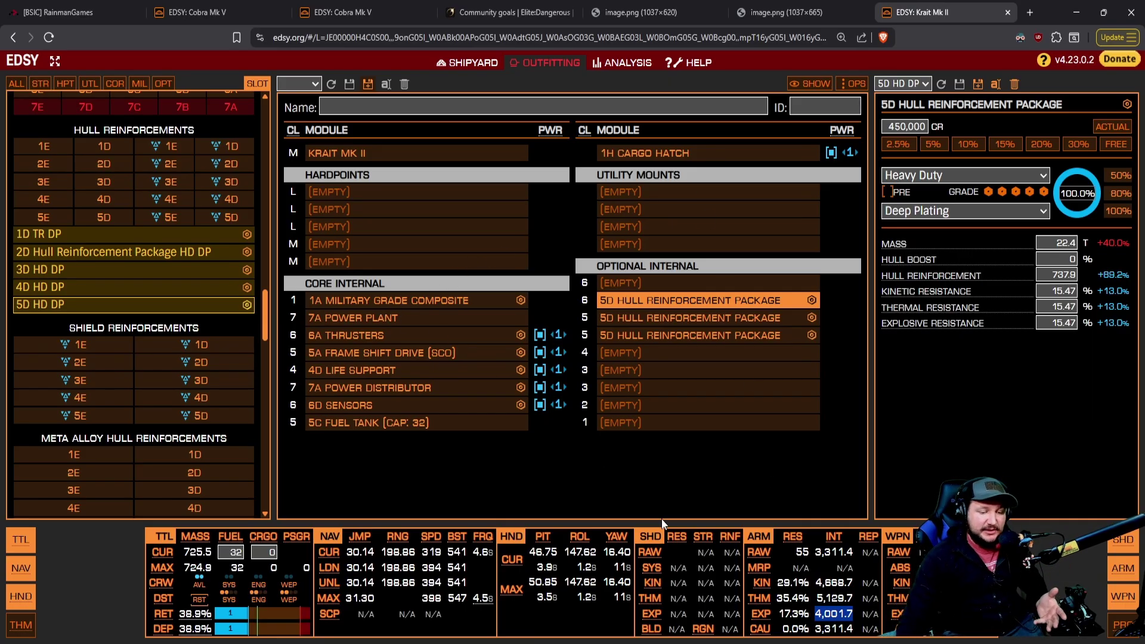
left_click_drag(812, 583, 877, 629)
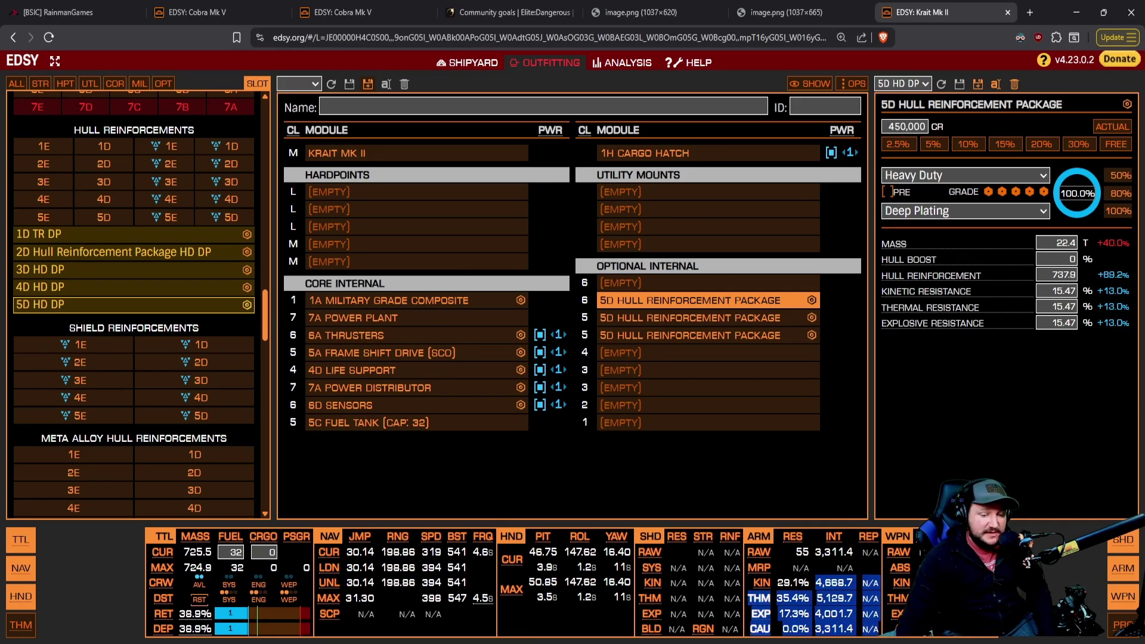
left_click(787, 551)
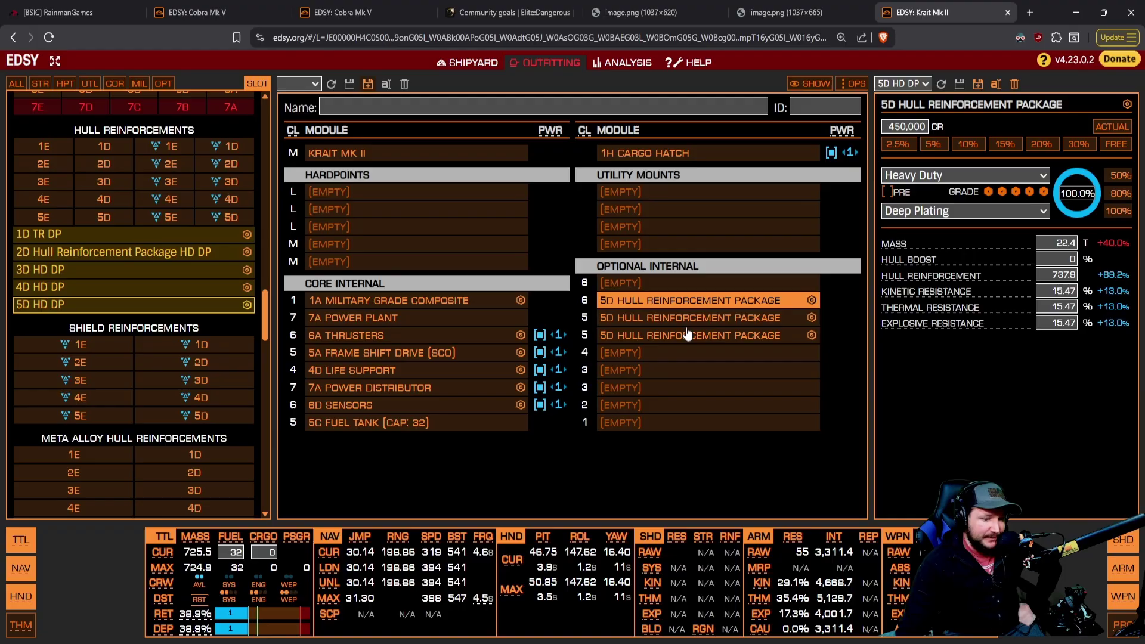
left_click(687, 335)
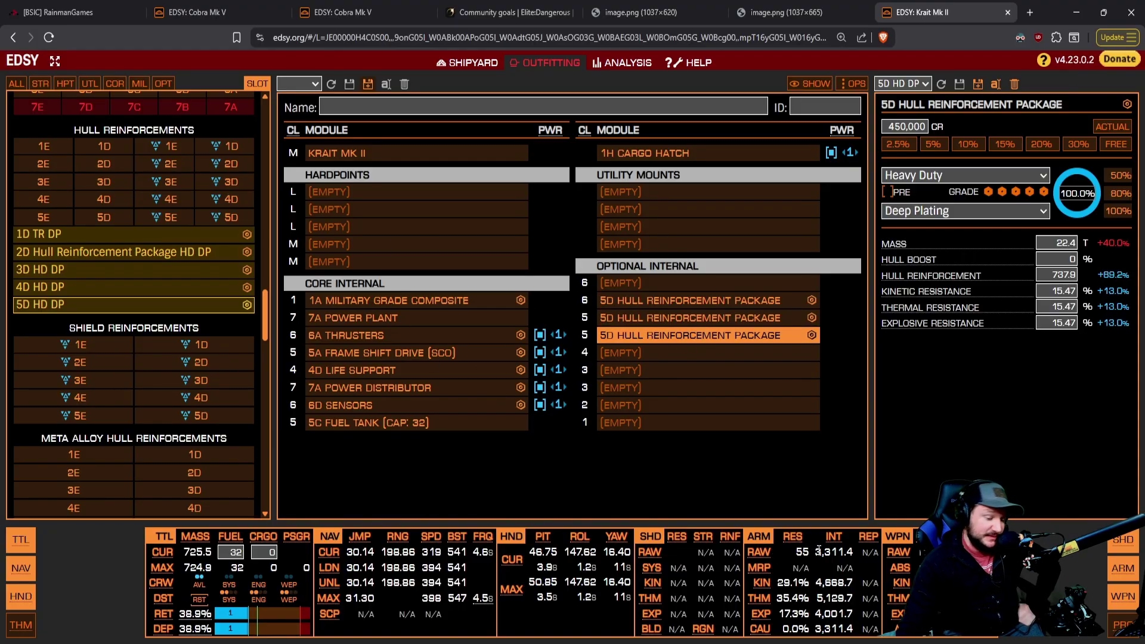
left_click(414, 305)
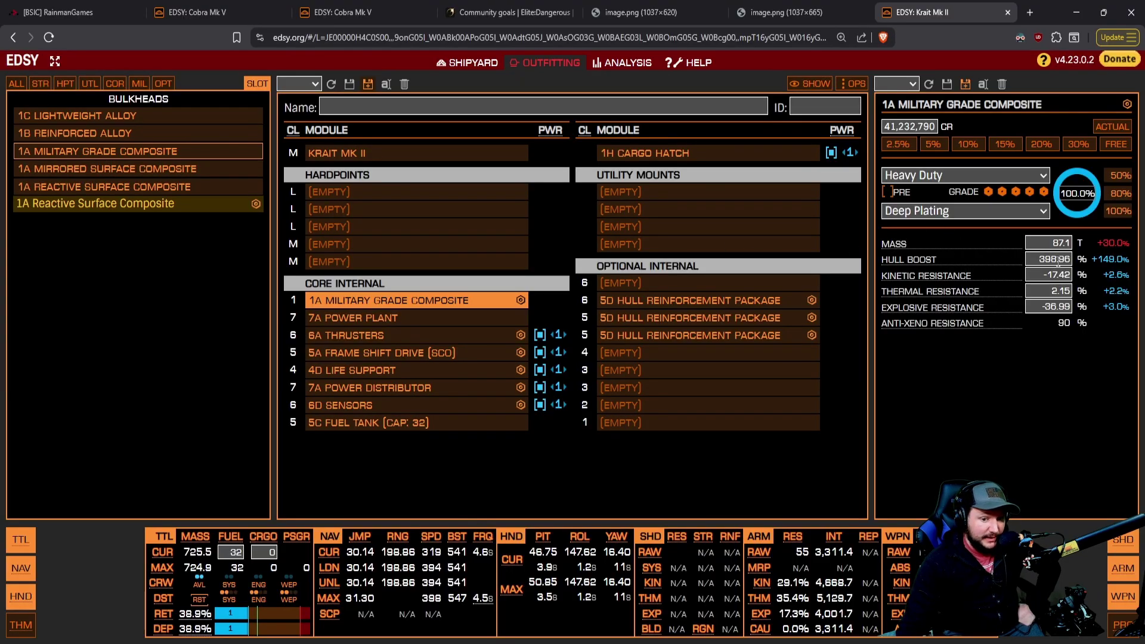
Clear the hull reinforcements from the size-5 and size-6 slots and swap armour to 1A Reactive Surface Composite
left_click_drag(1049, 244, 1081, 255)
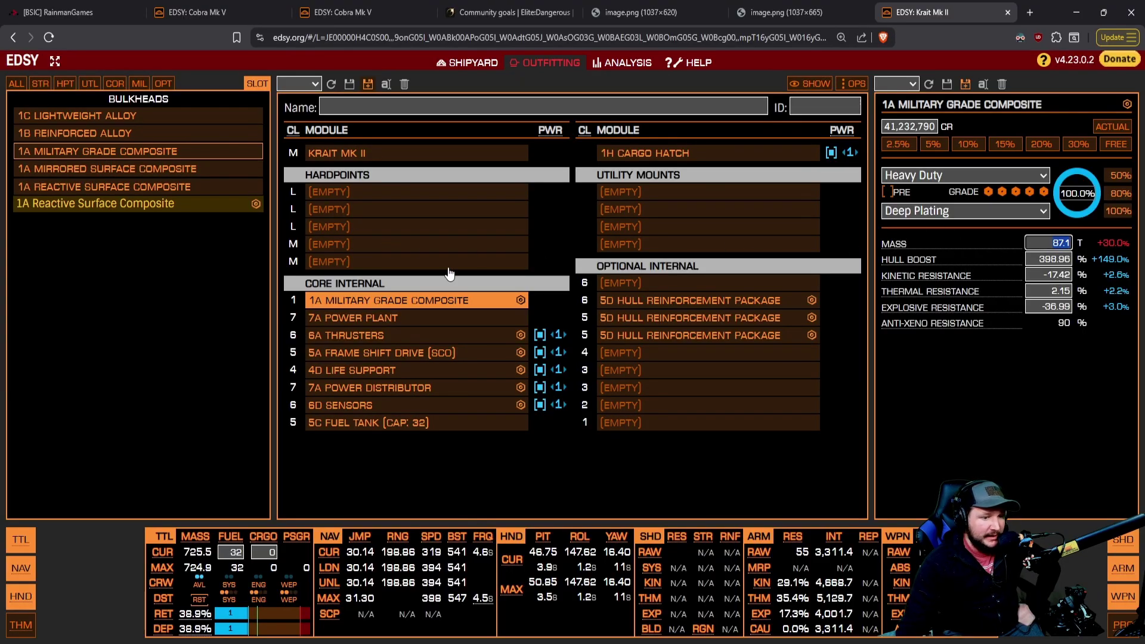
mouse_move(669, 337)
left_mouse_down()
mouse_move(659, 320)
mouse_move(567, 301)
left_mouse_up()
left_click(567, 302)
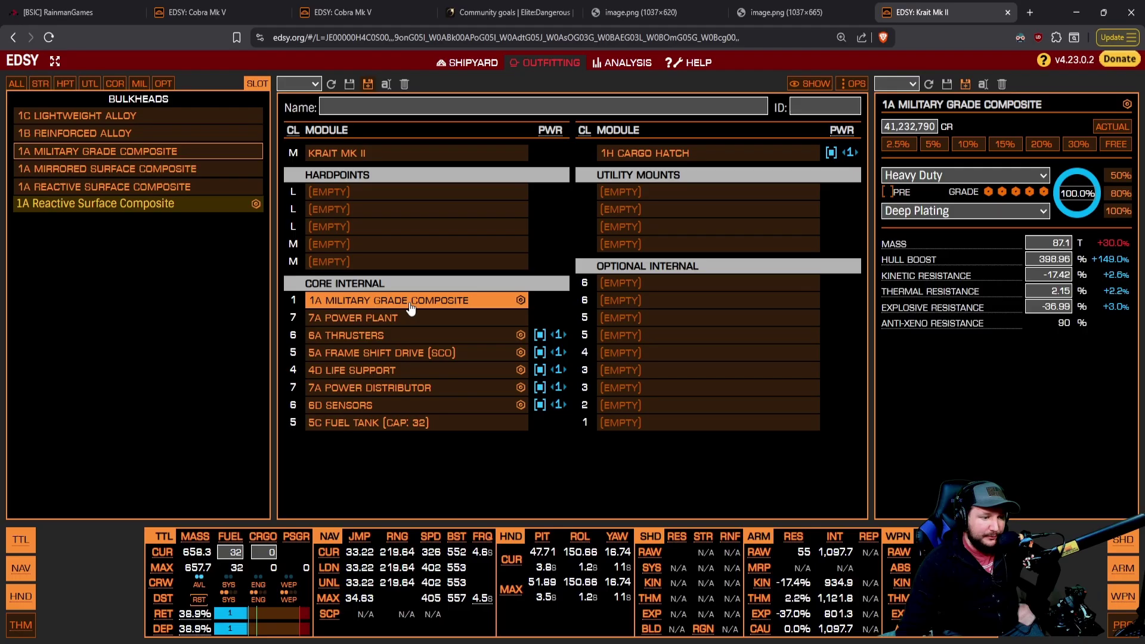
left_click(112, 186)
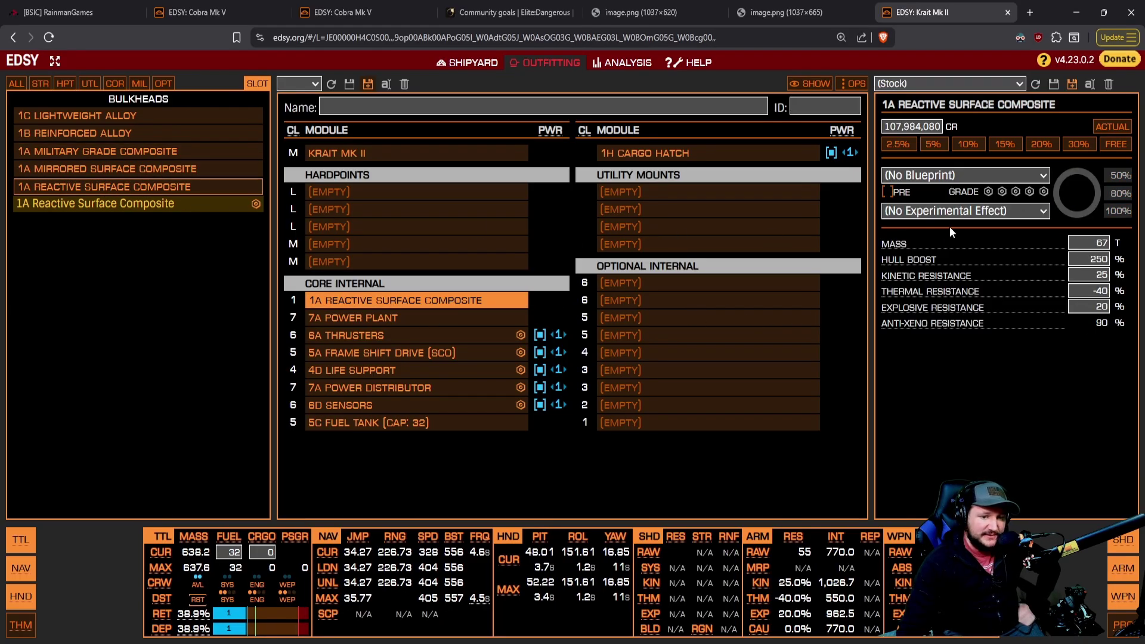
Engineer the bulkheads with grade 5 Heavy Duty and Deep Plating, checking the 398.96 hull boost
left_click(930, 228)
left_click(929, 212)
left_click(931, 249)
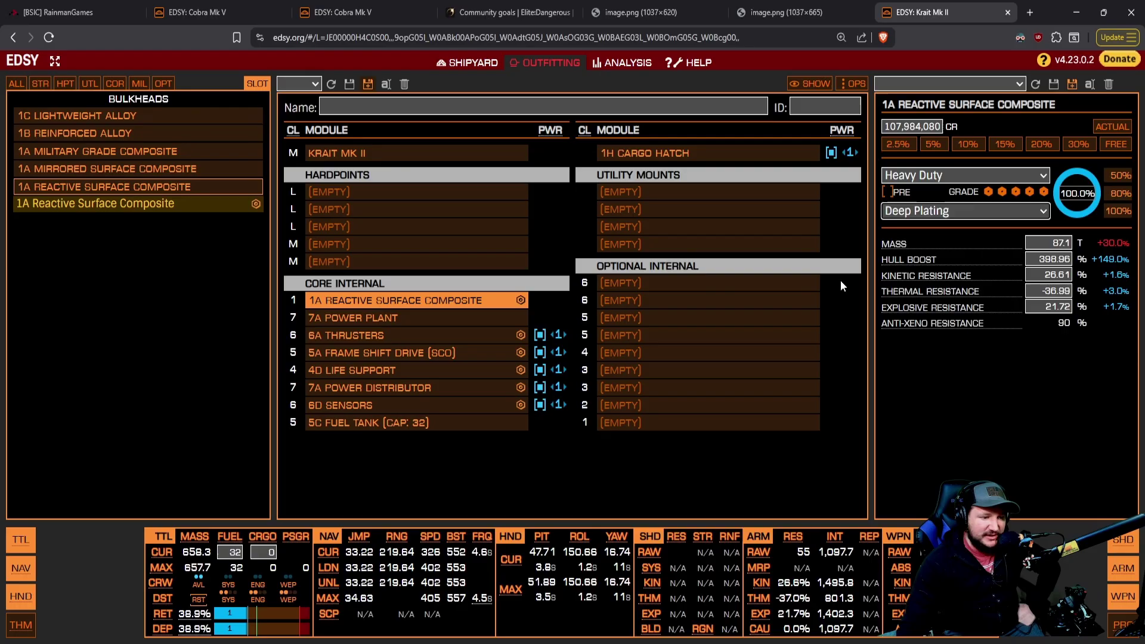
left_click(1067, 260)
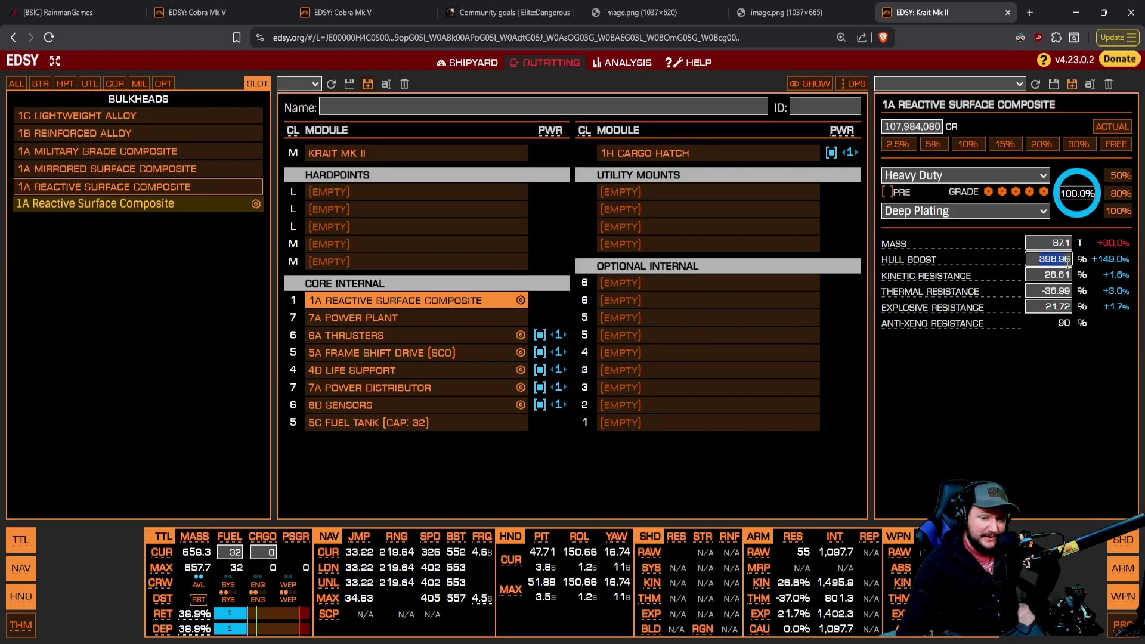
left_click(1070, 261)
mouse_move(780, 574)
left_mouse_down()
mouse_move(834, 613)
mouse_move(775, 598)
mouse_move(854, 602)
left_mouse_up()
left_click(853, 602)
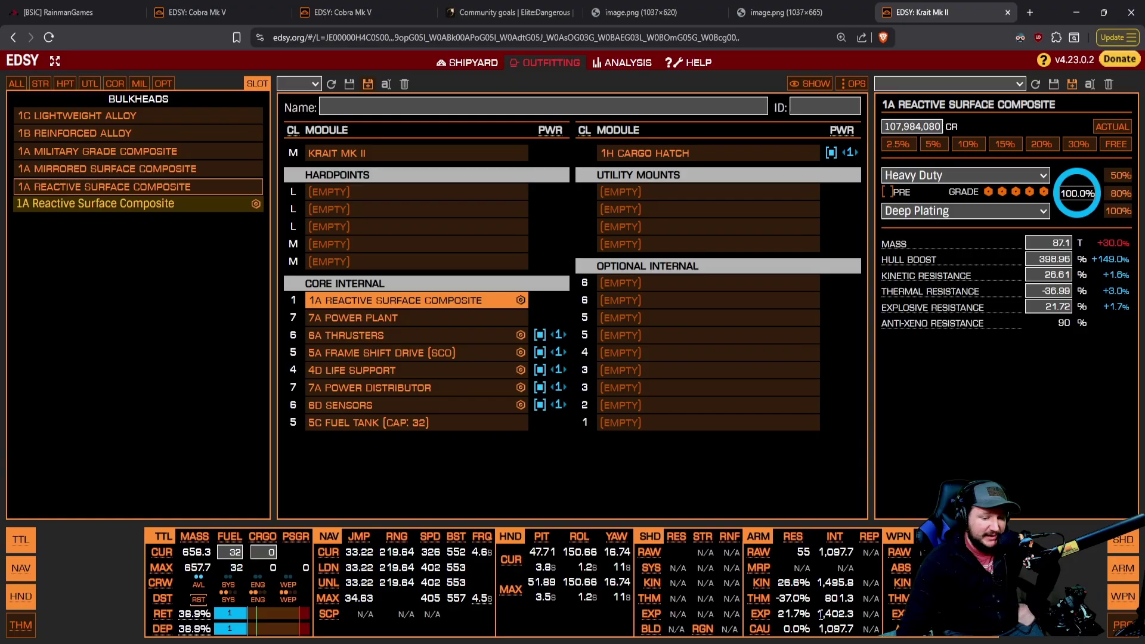
Fit a 1D hull reinforcement package in optional slot 1 with grade 5 Heavy Duty and no experimental
left_click(627, 427)
scroll(133, 307, "down", 10)
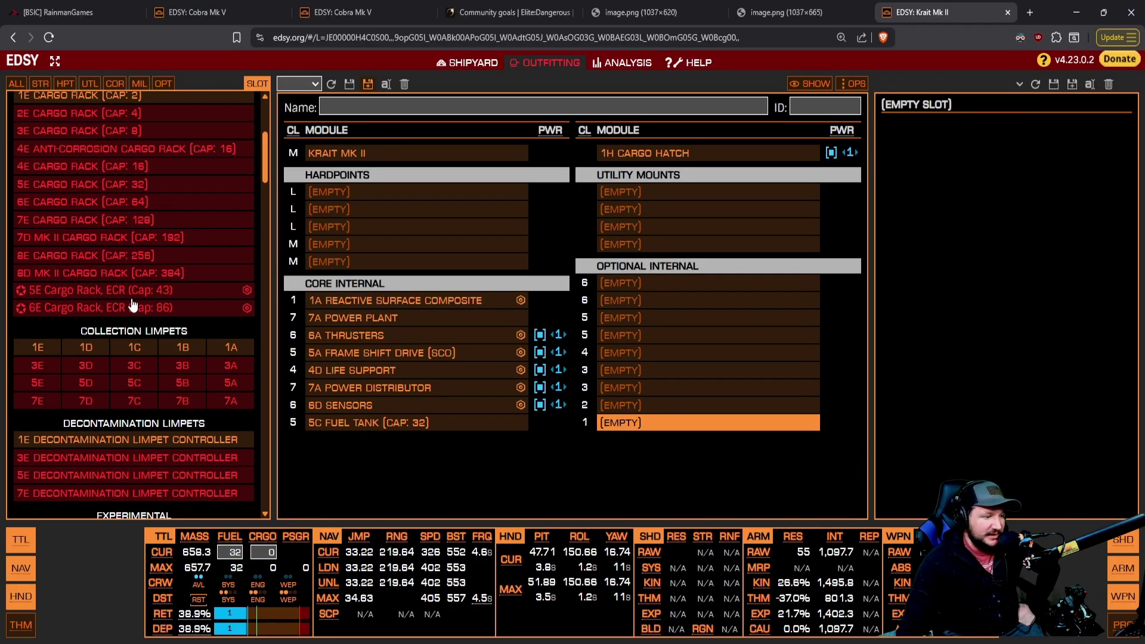
scroll(132, 307, "down", 10)
scroll(124, 305, "up", 5)
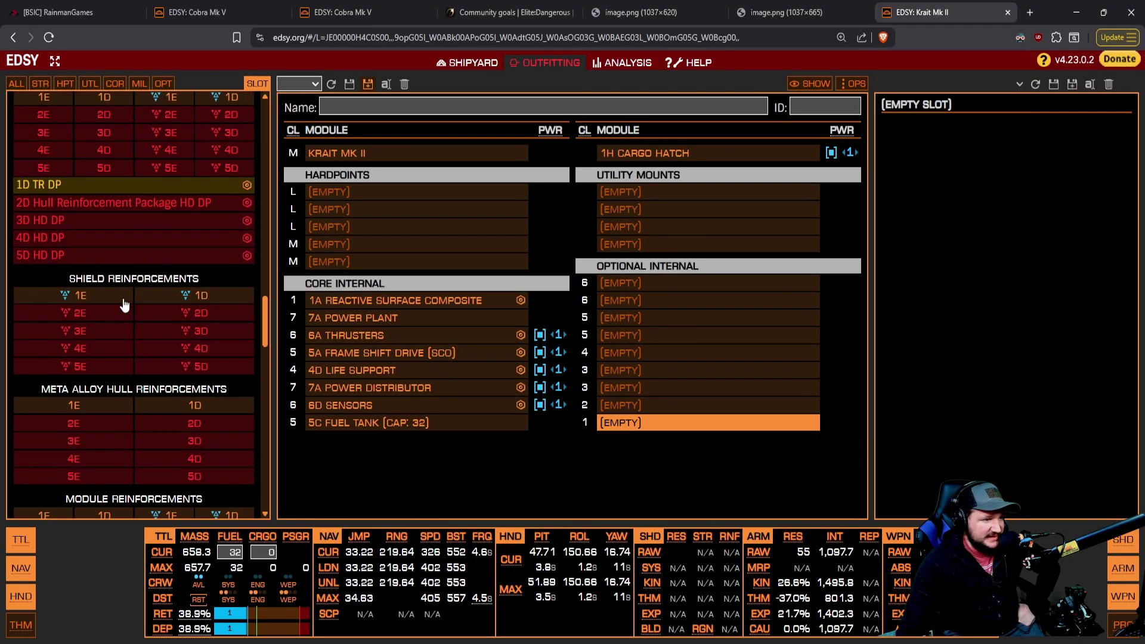
scroll(100, 379, "down", 2)
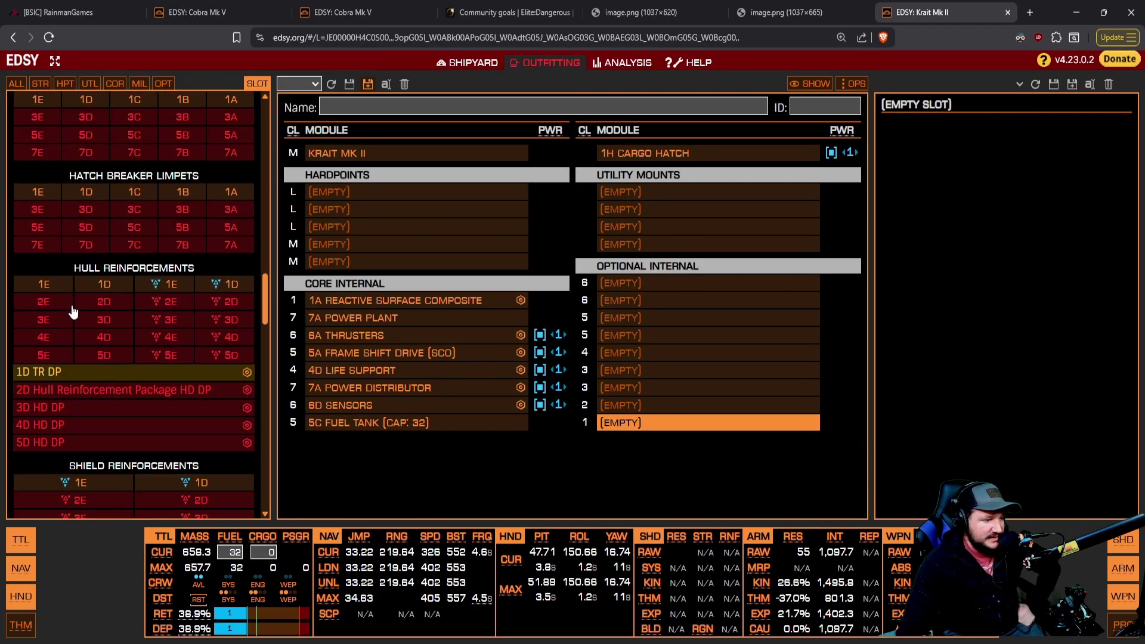
left_click(77, 375)
left_click(963, 212)
left_click(947, 238)
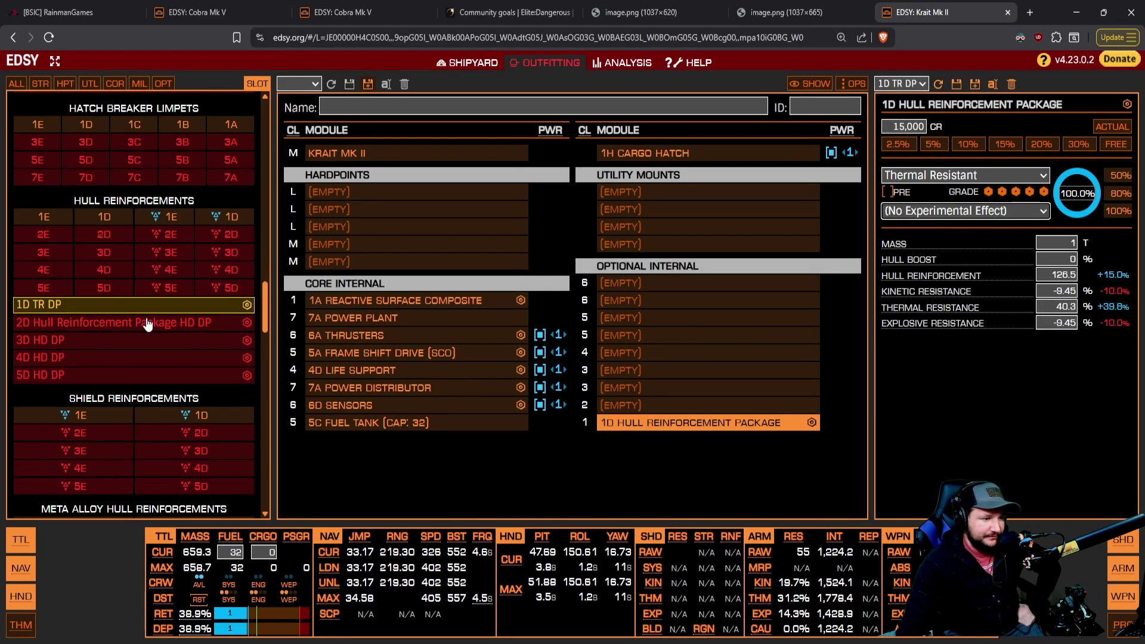
left_click(105, 217)
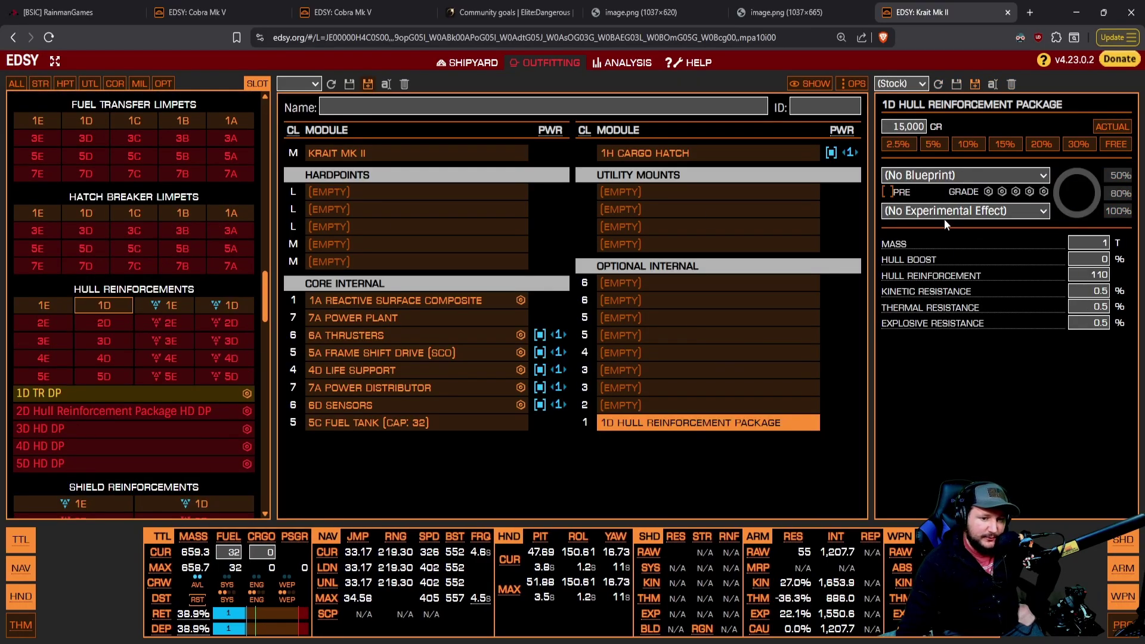
left_click(953, 245)
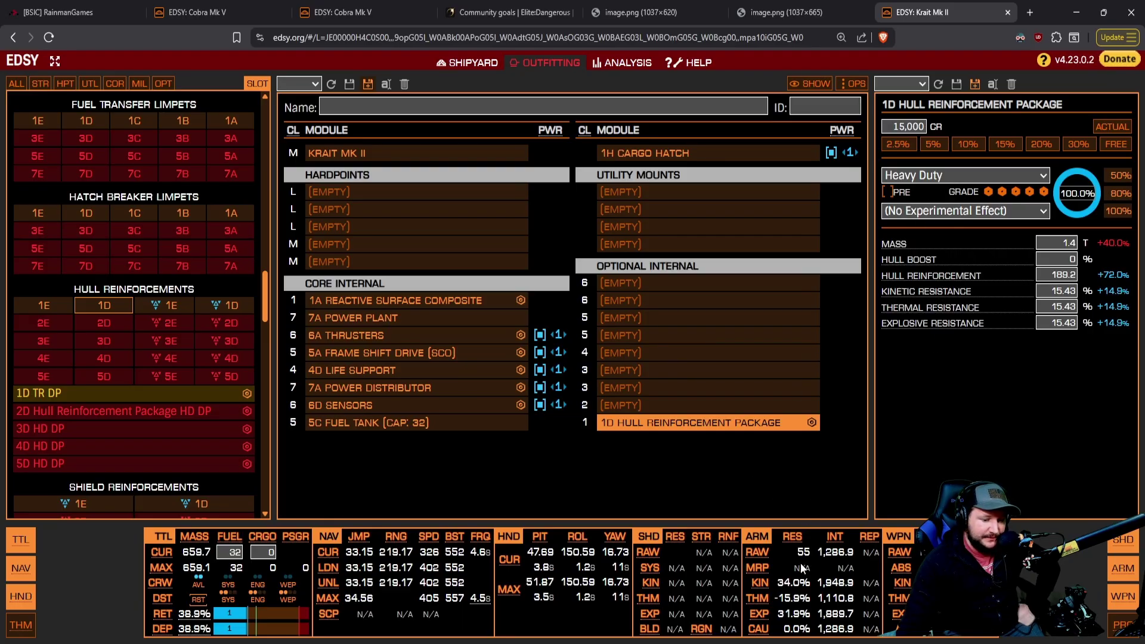
Fit a 4D Heavy Duty Deep Plating reinforcement in slot 4 and compare its 30.9% kinetic and 27.2% explosive resistances
left_click(630, 356)
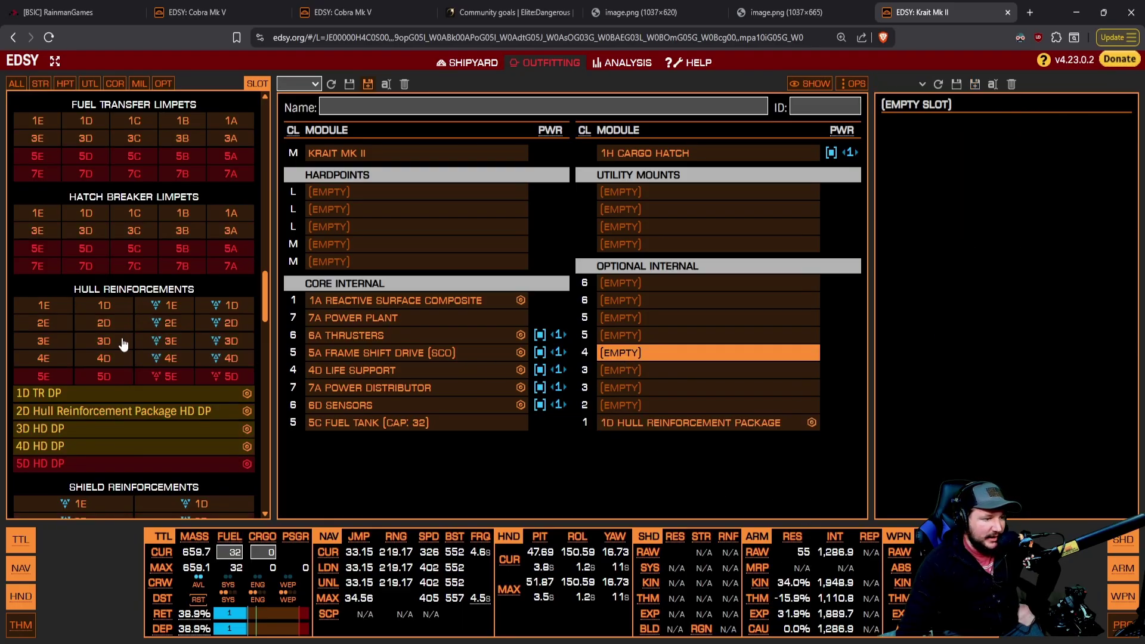
left_click(73, 451)
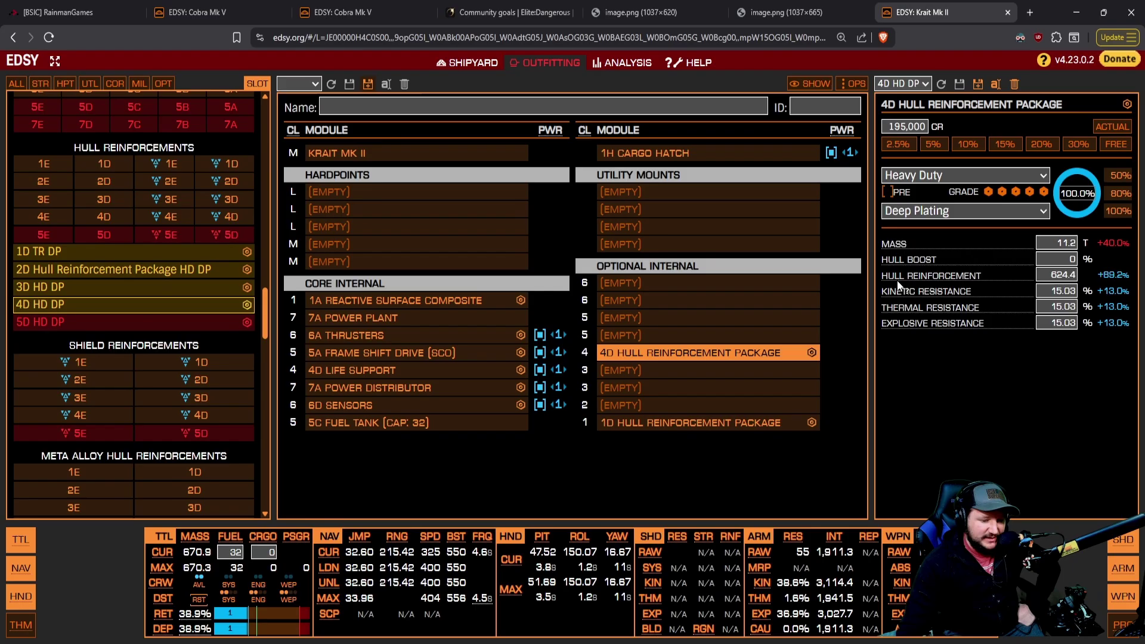
left_click(646, 422)
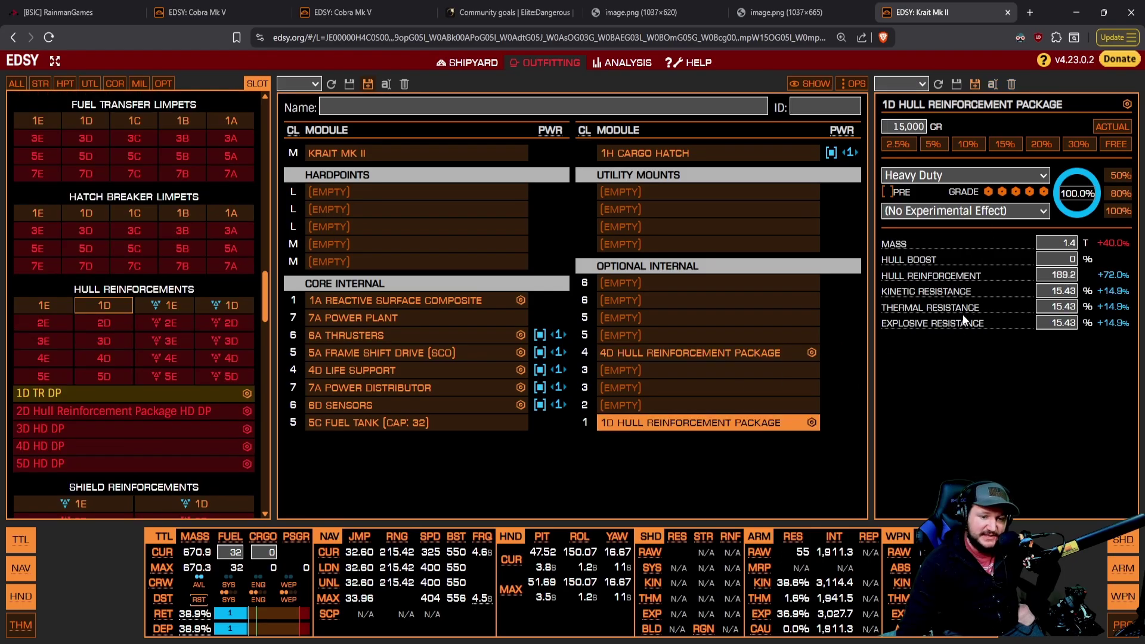
key("t")
left_click(634, 357)
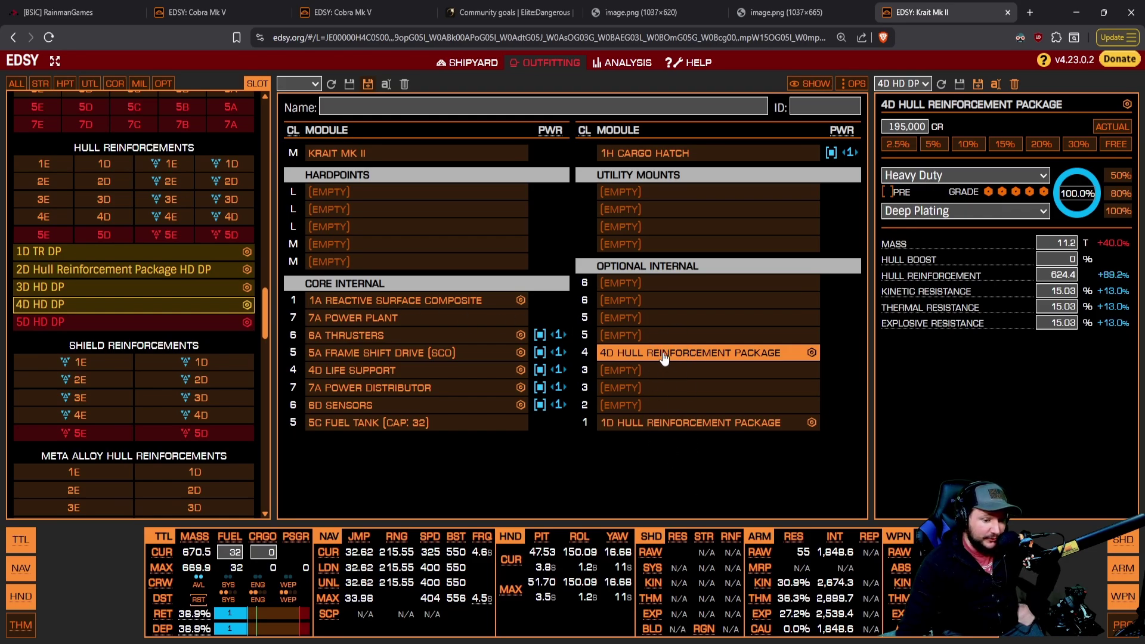
left_click_drag(778, 584, 796, 584)
left_click(796, 583)
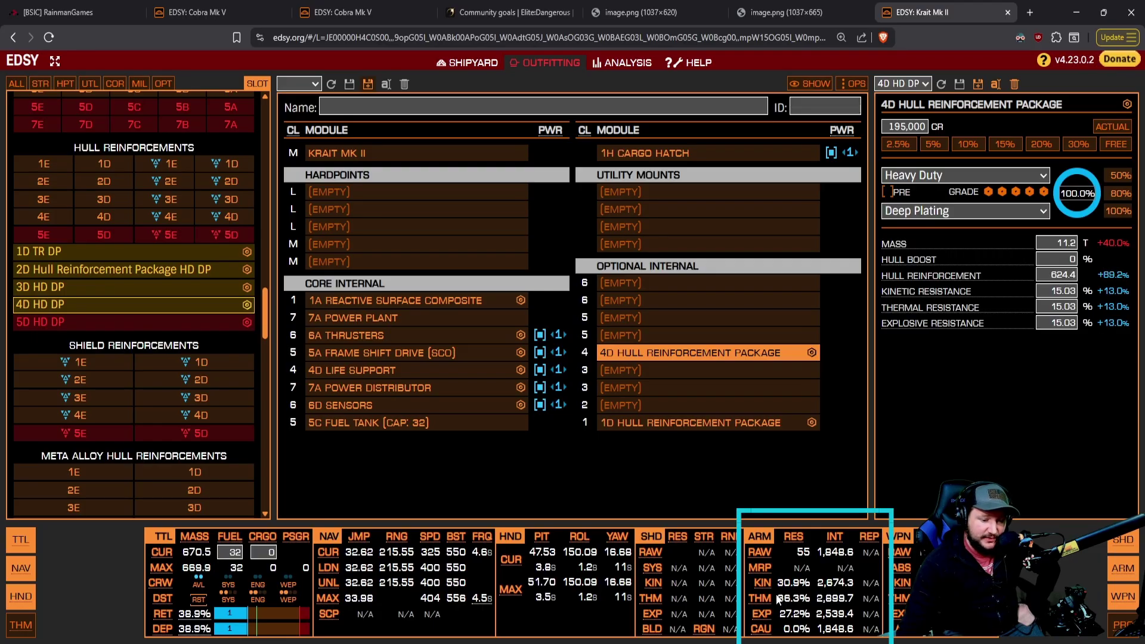
left_click_drag(781, 613, 806, 617)
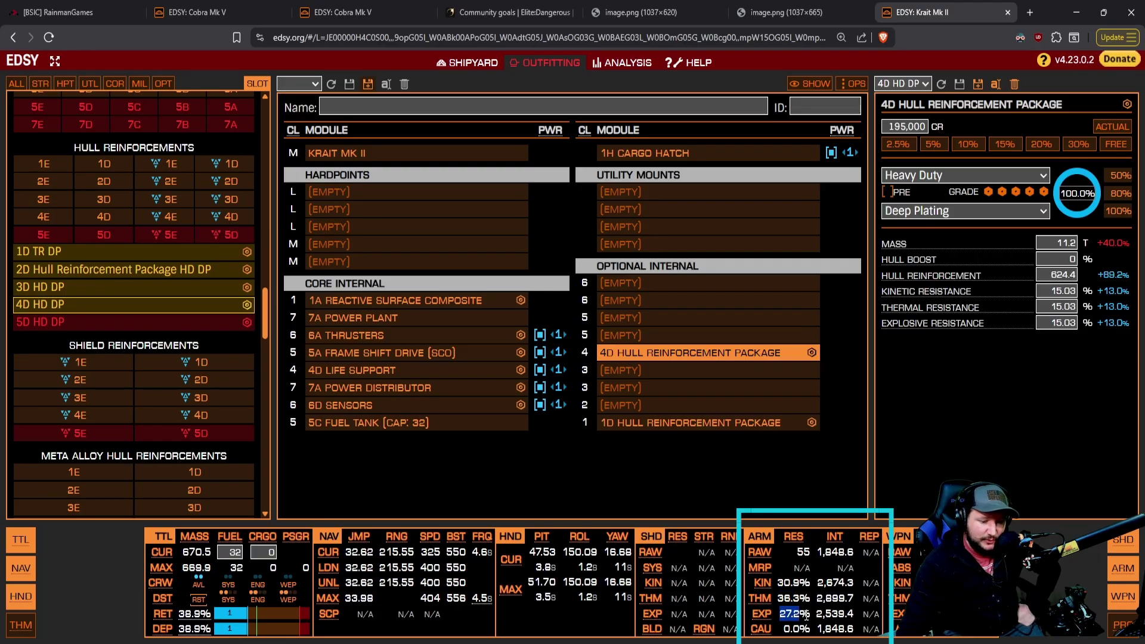
left_click(820, 611)
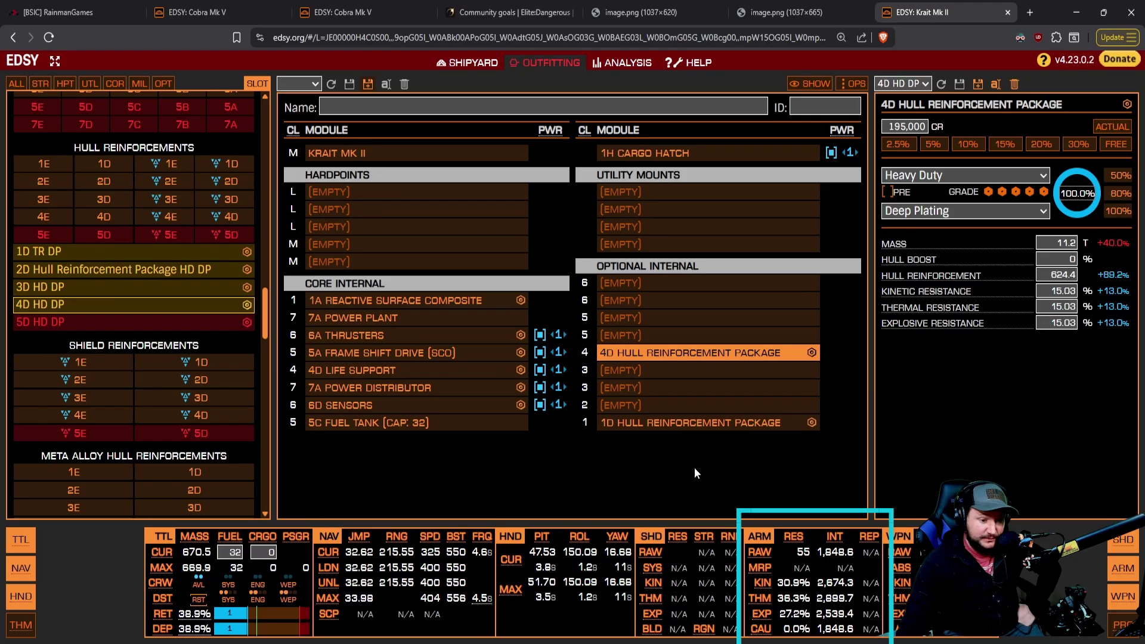
Copy 5D Heavy Duty Deep Plating reinforcements into both size-5 slots and the size-6 slot, removing the 4D
left_click_drag(661, 353, 686, 335)
left_click(60, 322)
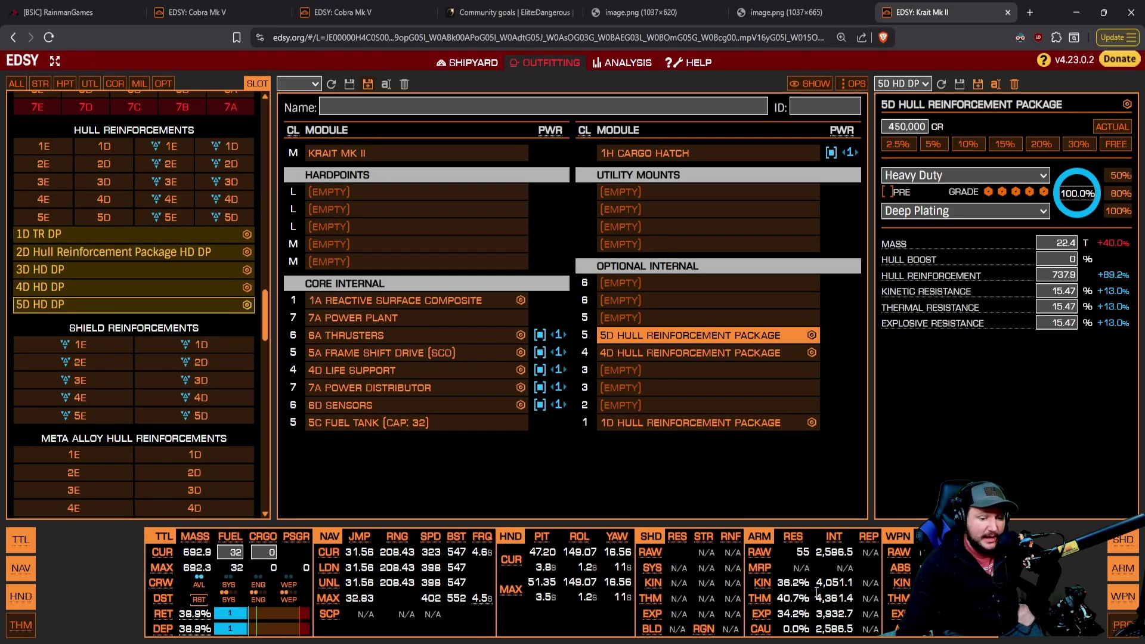
left_click_drag(647, 335, 642, 321)
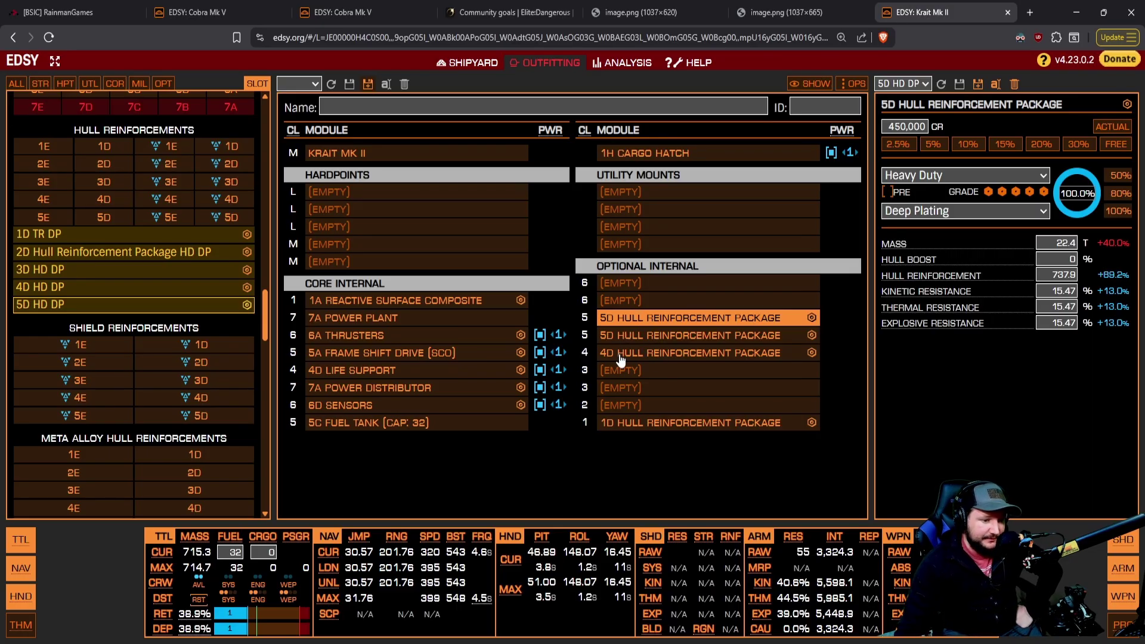
left_click_drag(621, 323, 618, 300)
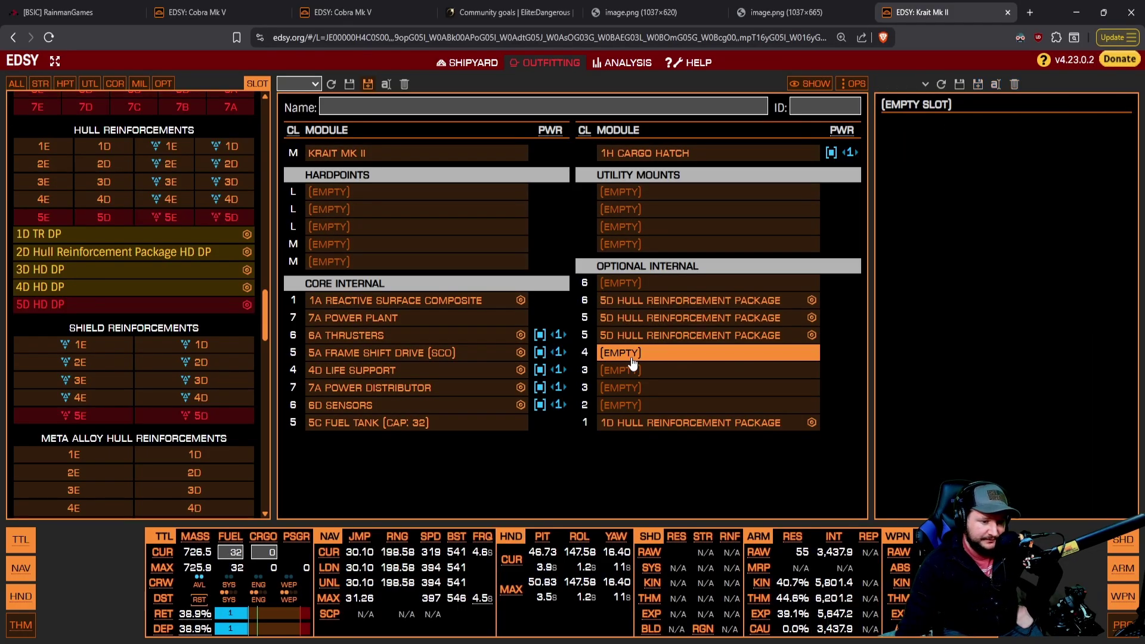
left_click(634, 361)
key("Delete")
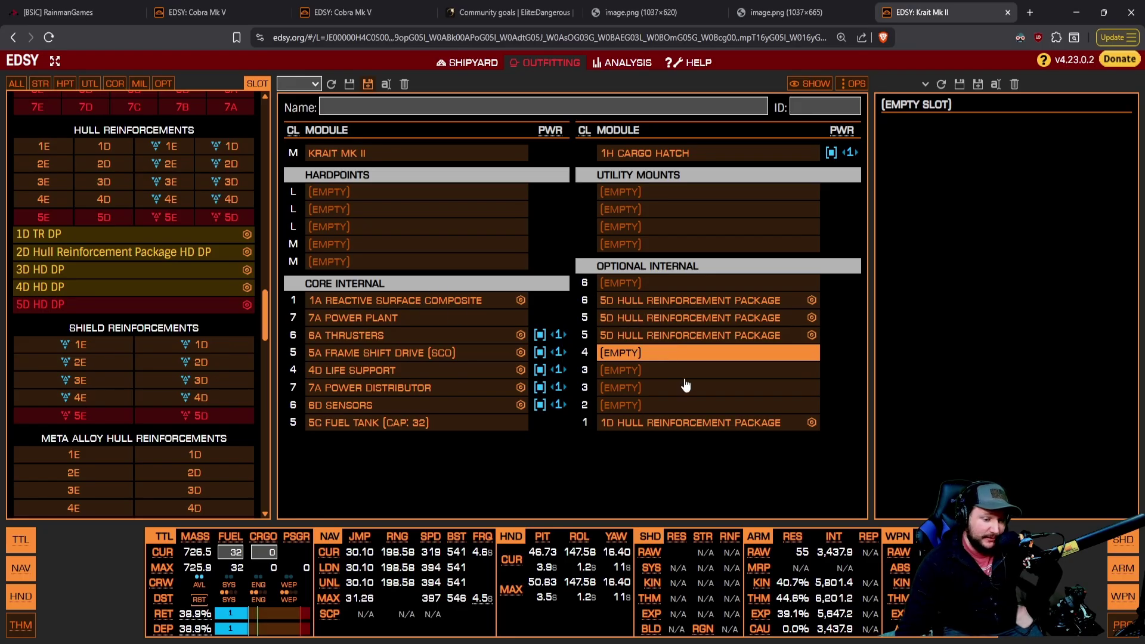
Review the 3,437.9 armour integrity and its kinetic and explosive values
left_click_drag(818, 554, 843, 556)
left_click(844, 572)
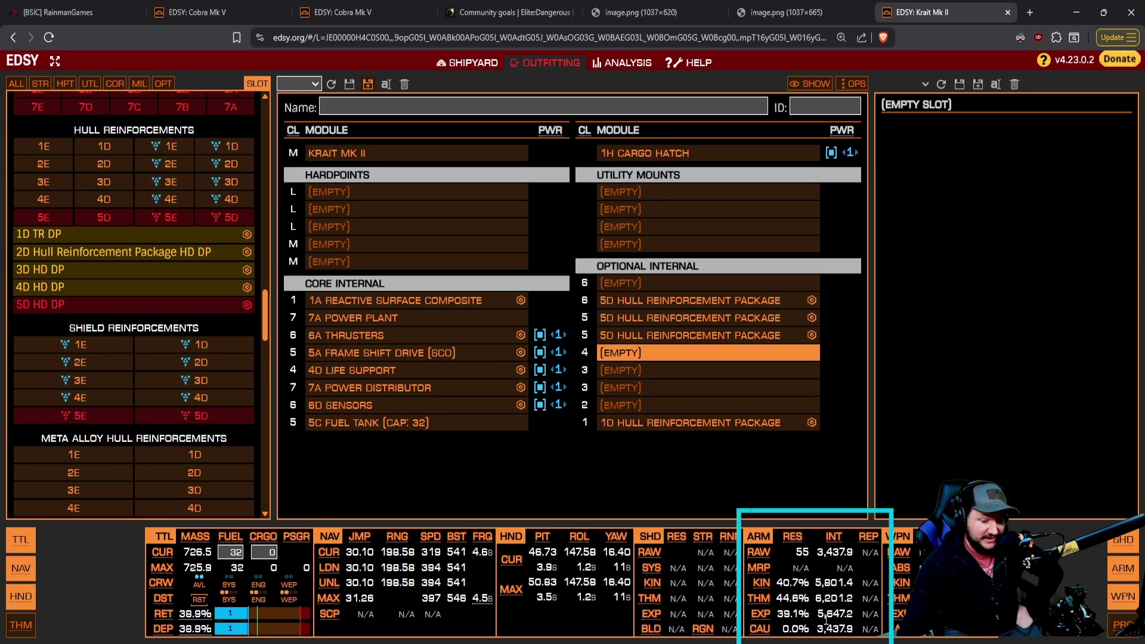
left_click_drag(816, 584, 837, 584)
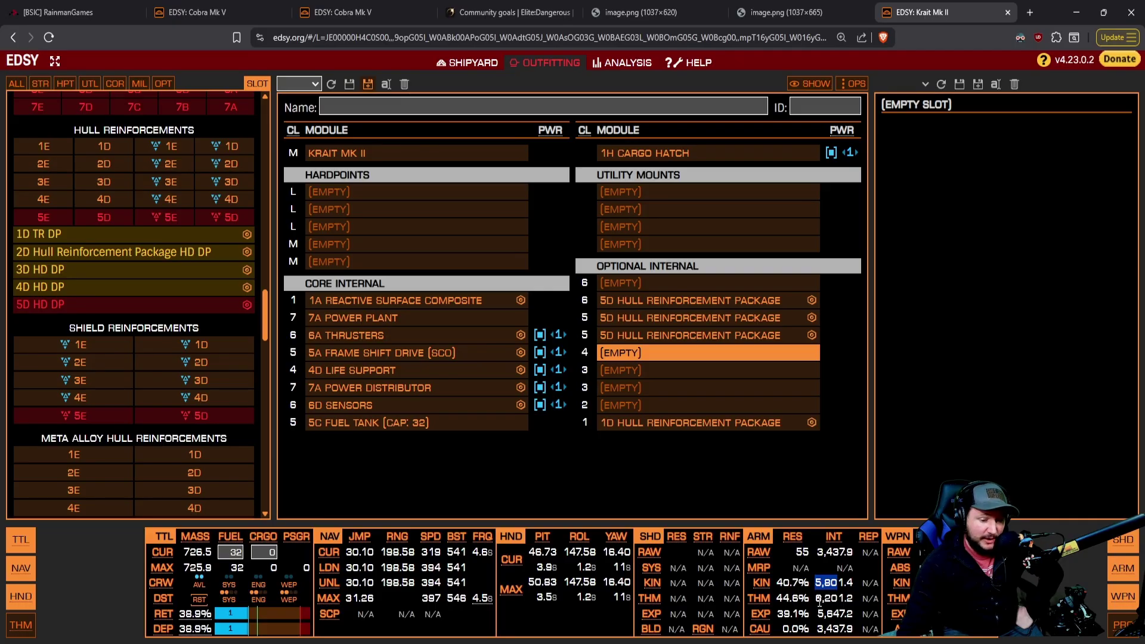
left_click(819, 624)
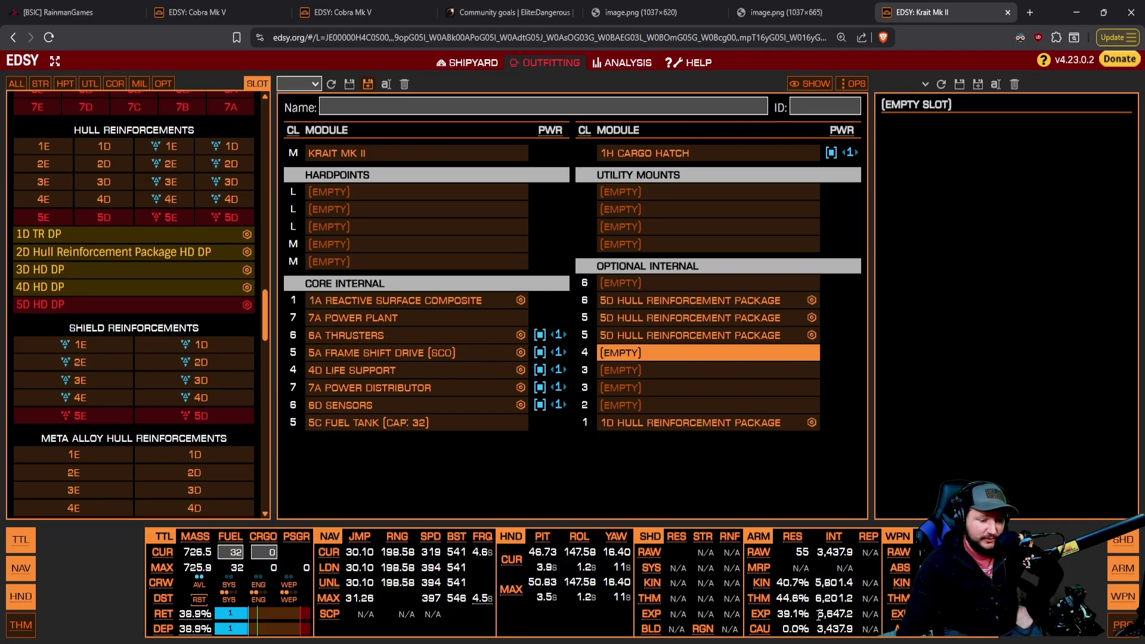
left_click_drag(817, 614, 837, 619)
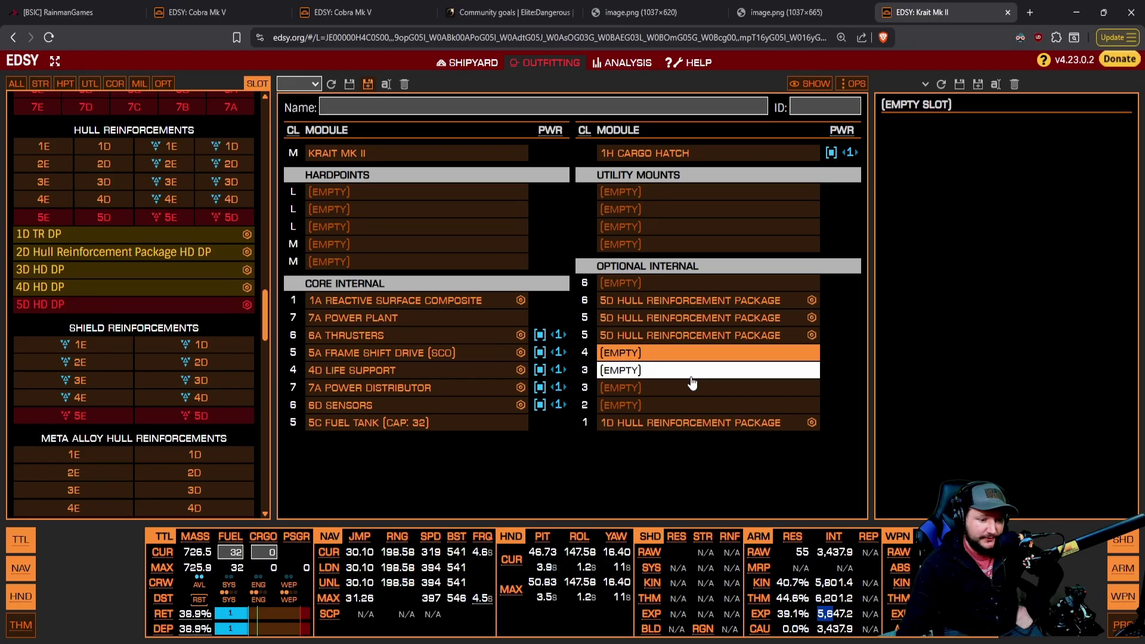
left_click(683, 335)
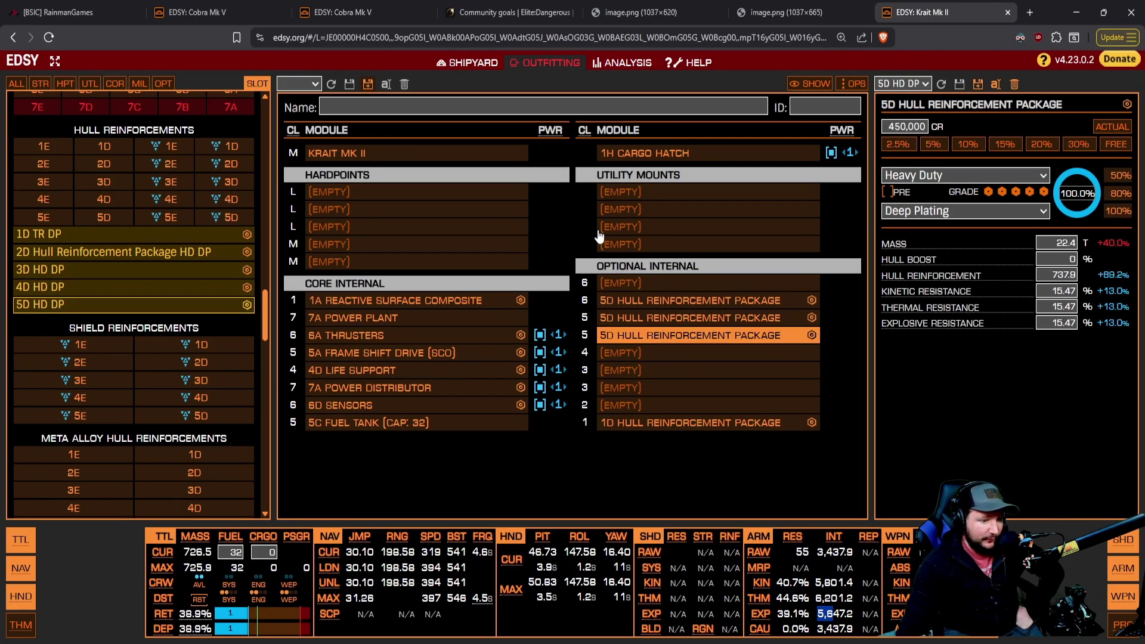
Remove the hull reinforcements and revert the bulkheads, leaving 746.9 armour integrity and 16.0% kinetic resistance
key("Delete")
left_click(672, 424)
key("Delete")
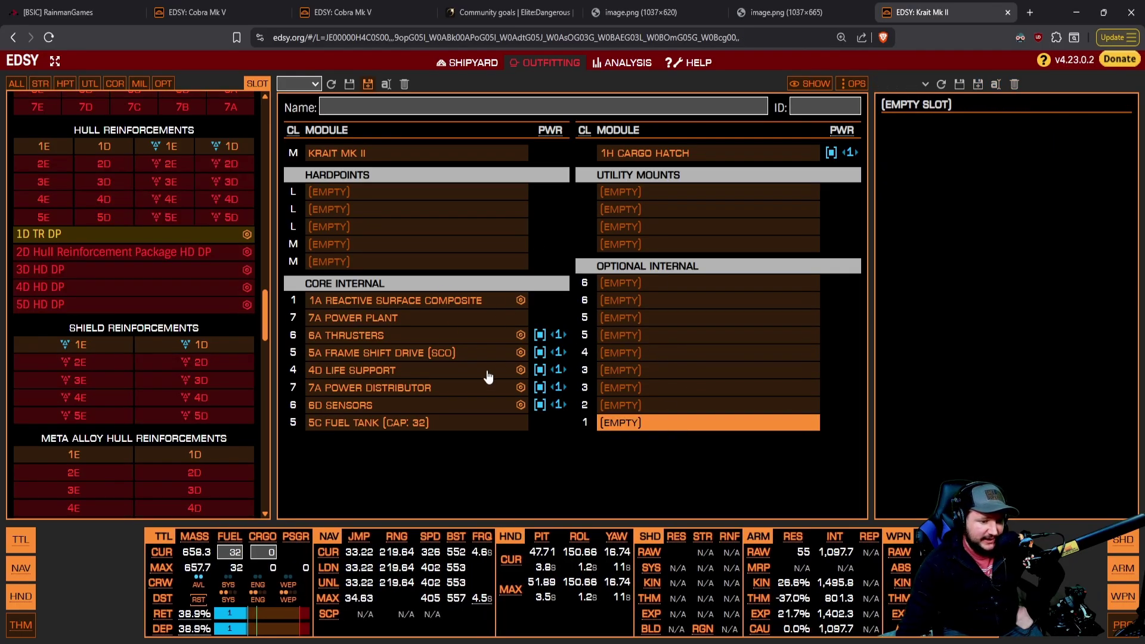
left_click(454, 300)
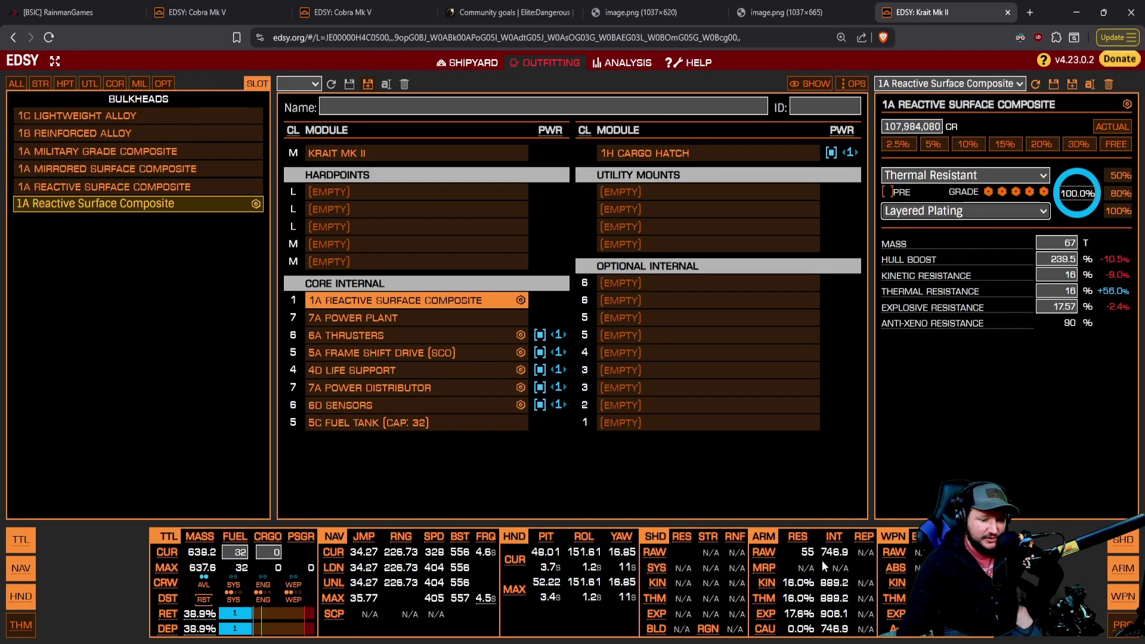
left_click_drag(816, 552, 847, 559)
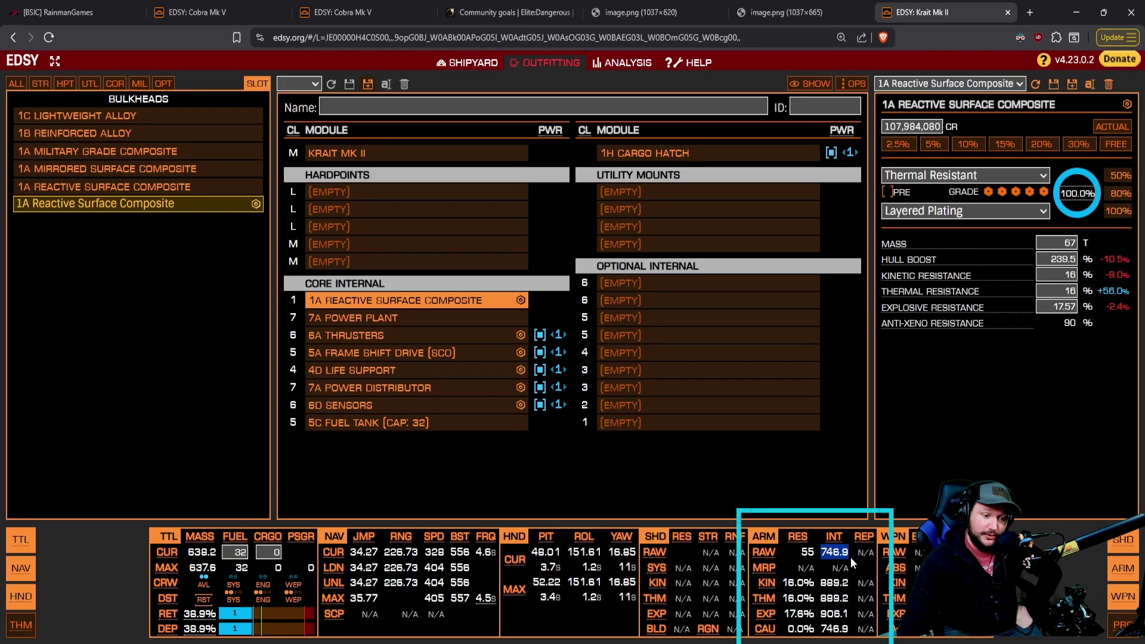
left_click(805, 590)
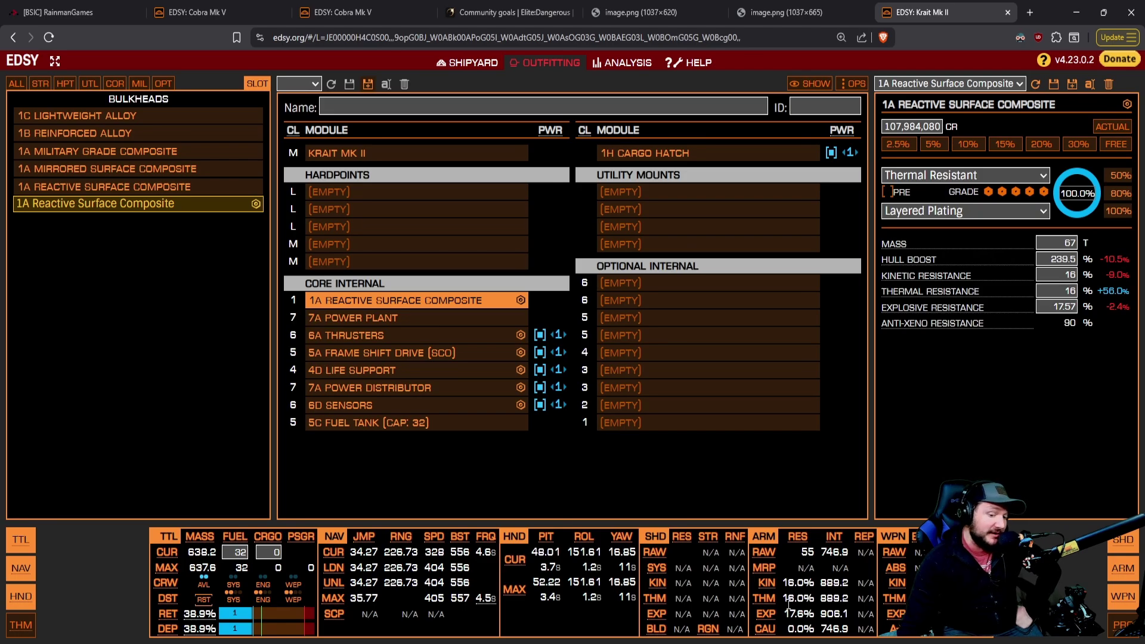
mouse_move(784, 583)
left_mouse_down()
mouse_move(797, 586)
mouse_move(802, 615)
left_mouse_up()
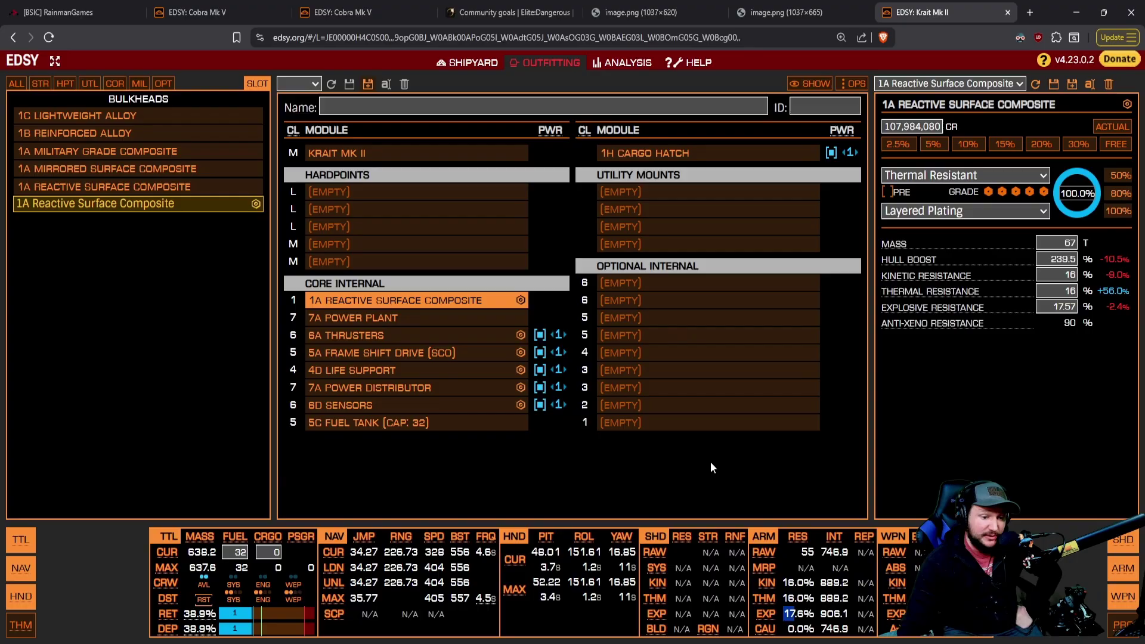
Bring up the module list for a size-5 optional slot and scroll toward fuel scoops
left_click(694, 323)
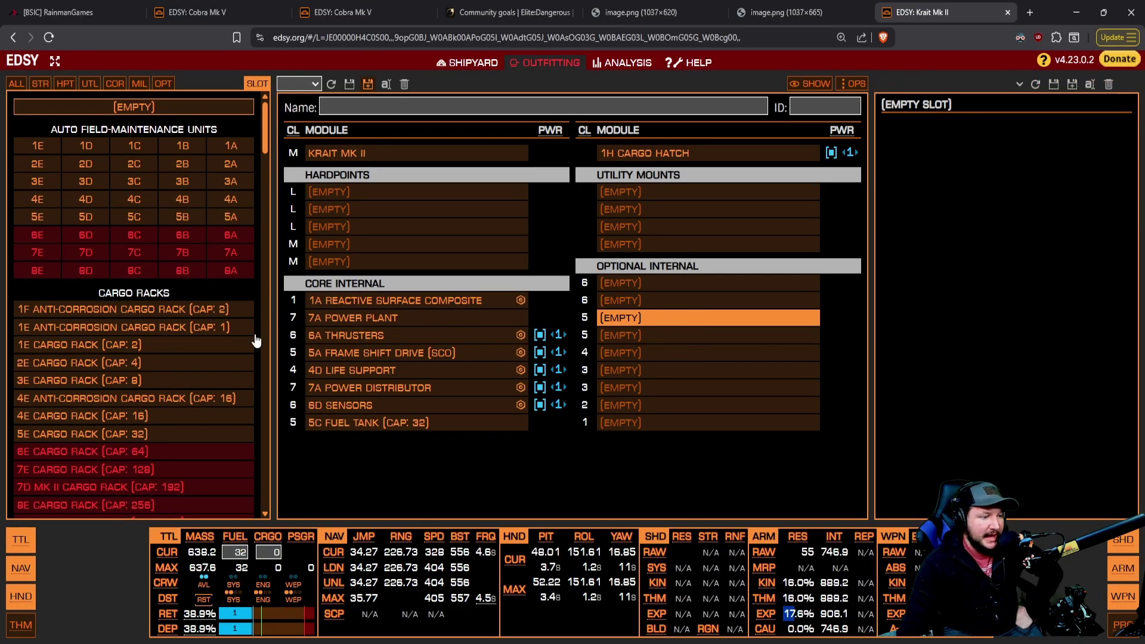
scroll(101, 340, "down", 10)
scroll(101, 370, "down", 12)
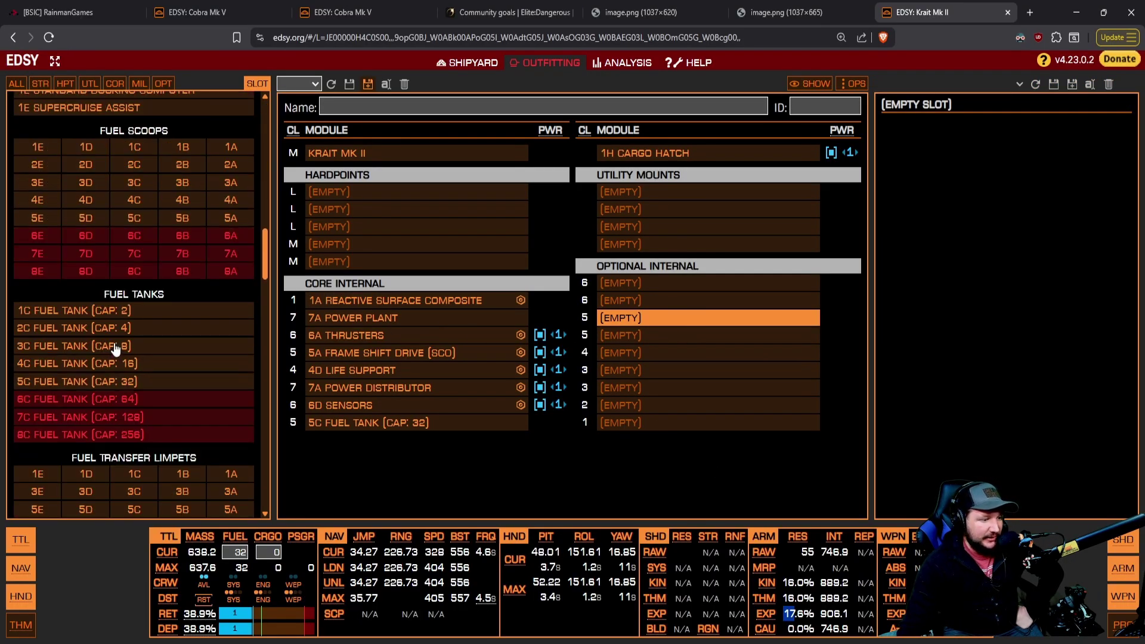
Fit a 5D Heavy Duty Deep Plating hull reinforcement in slot 5 and copy it, raising armour to 2,960.5
left_click(105, 382)
scroll(105, 381, "down", 1)
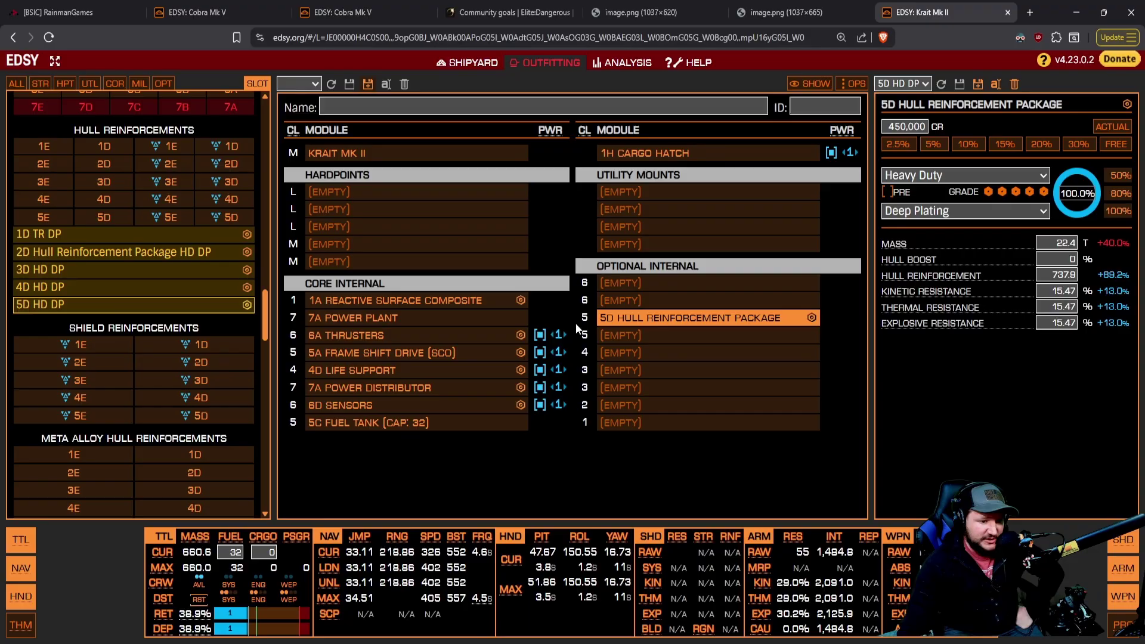
mouse_move(644, 325)
left_mouse_down()
mouse_move(636, 337)
mouse_move(638, 301)
left_mouse_up()
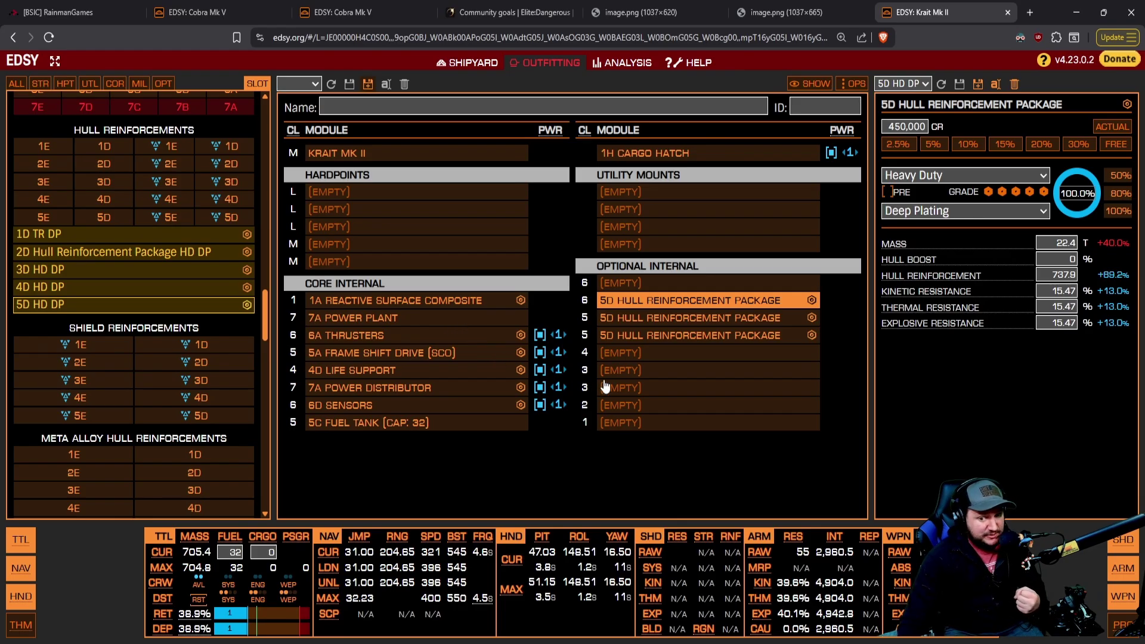
left_click(474, 303)
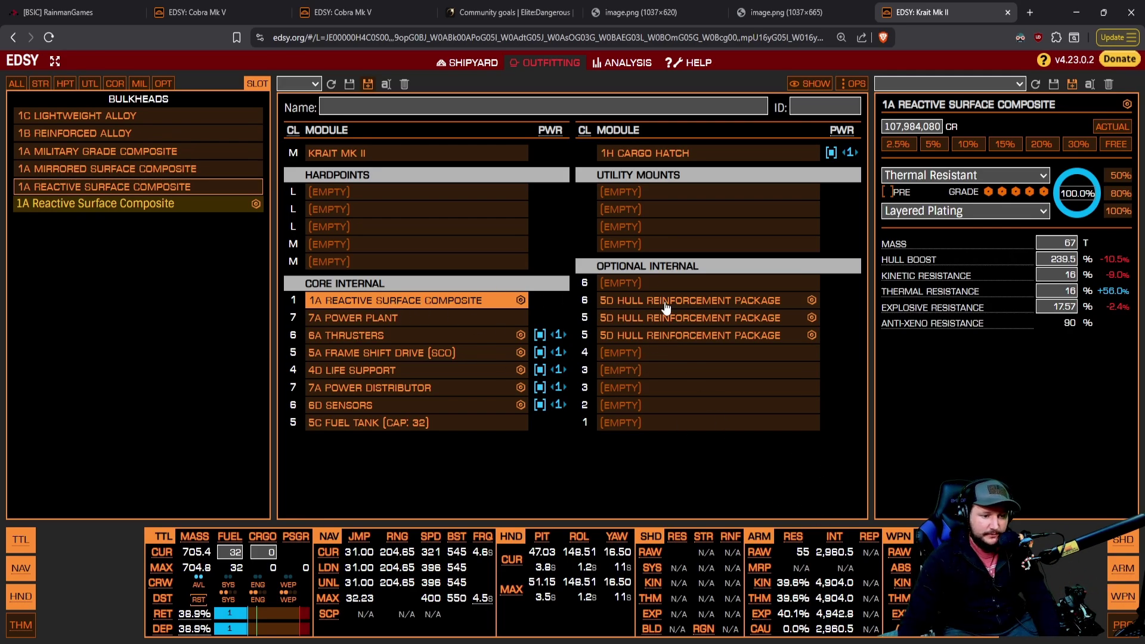
Delete the three hull reinforcements and give the 7A power plant grade 5 Armoured with Thermal Spread
left_click(662, 335)
key("Delete")
left_click(356, 322)
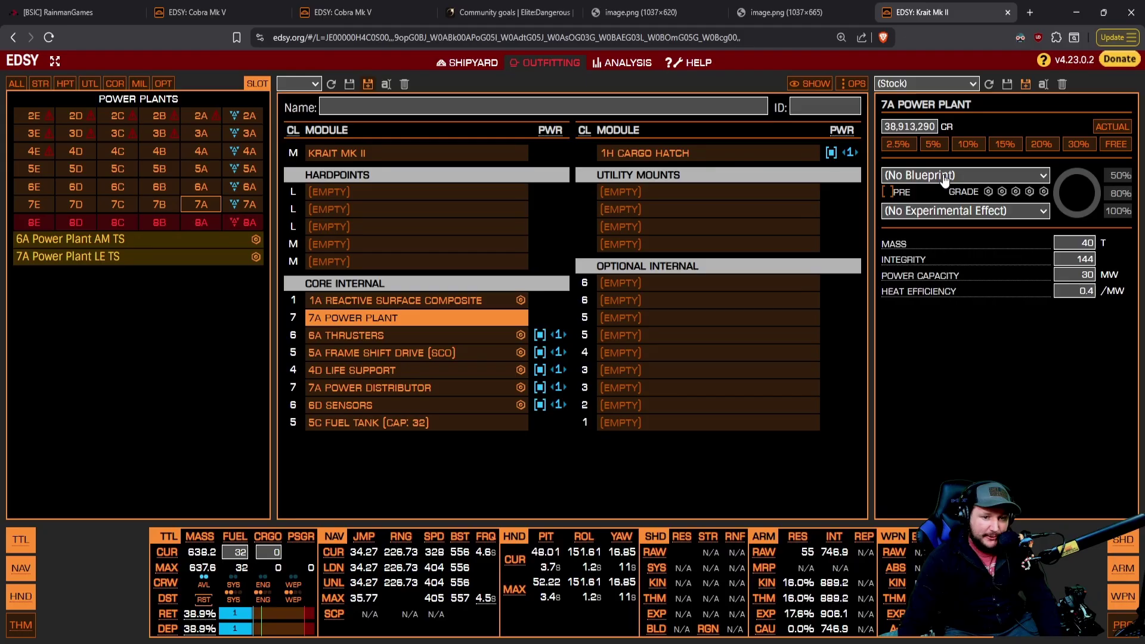
left_click(940, 237)
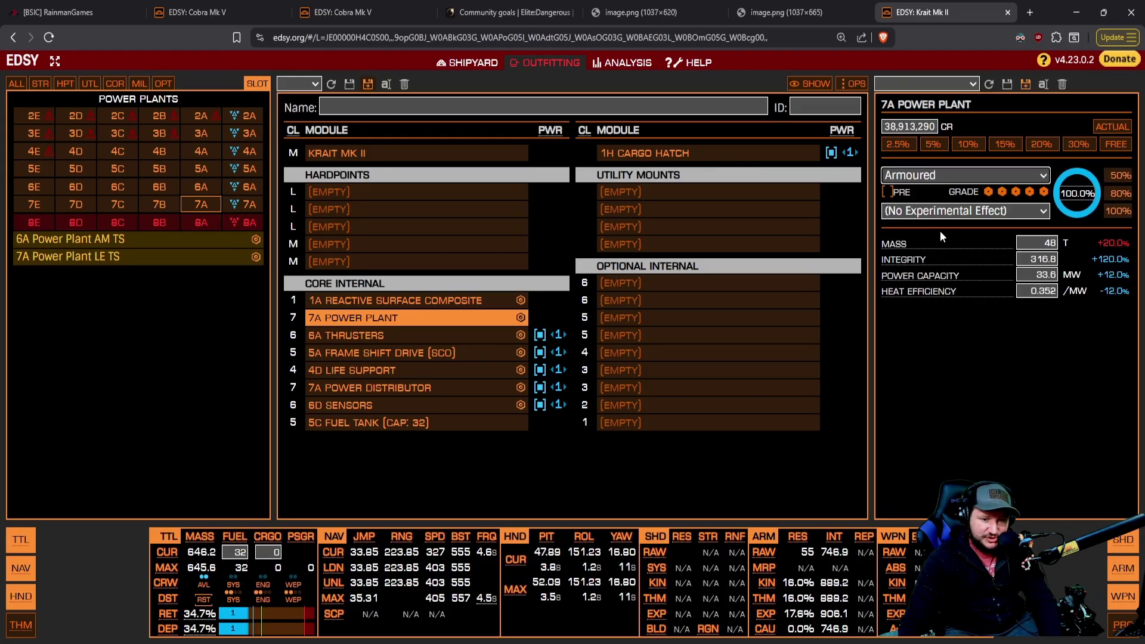
left_click(948, 312)
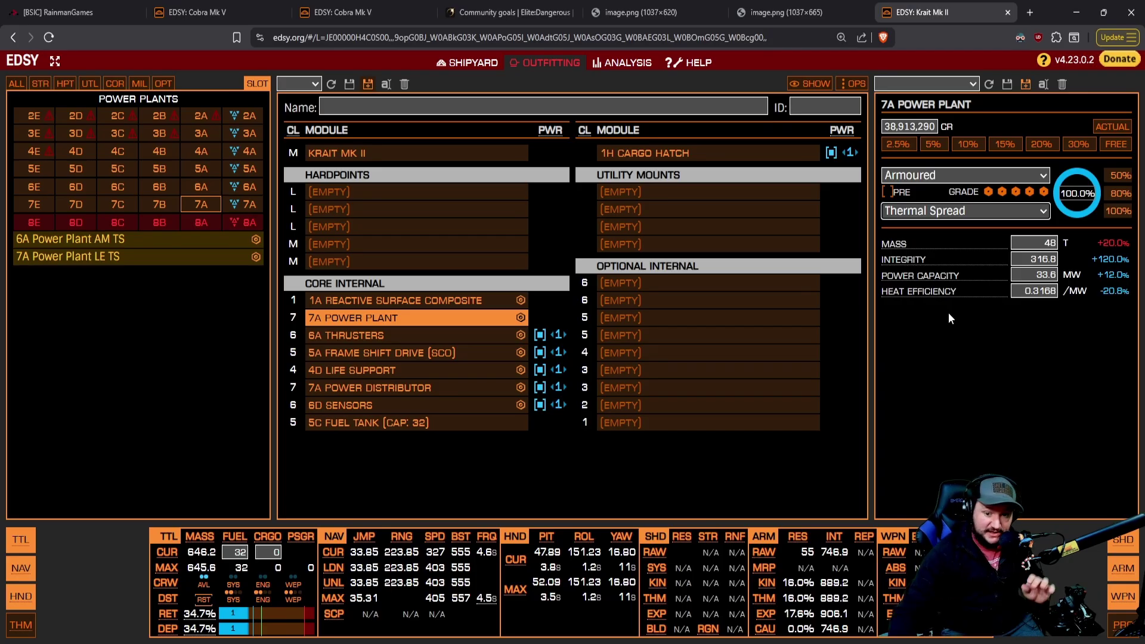
Review the power plant's integrity, 33.6 MW power capacity and heat efficiency
double_click(1054, 259)
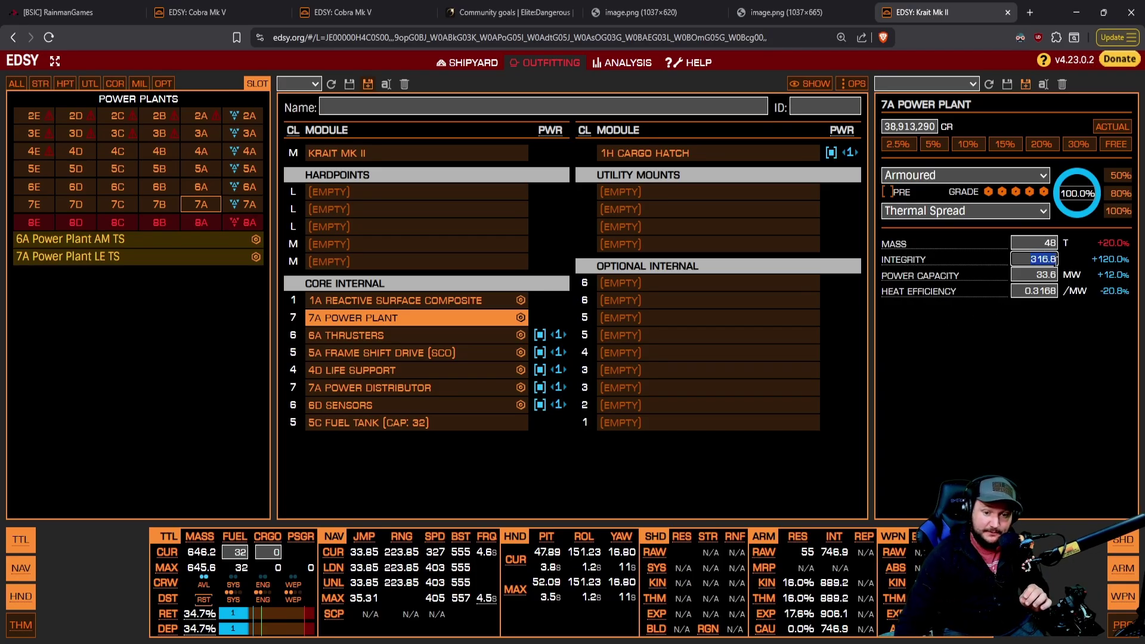
left_click(1055, 260)
double_click(1037, 275)
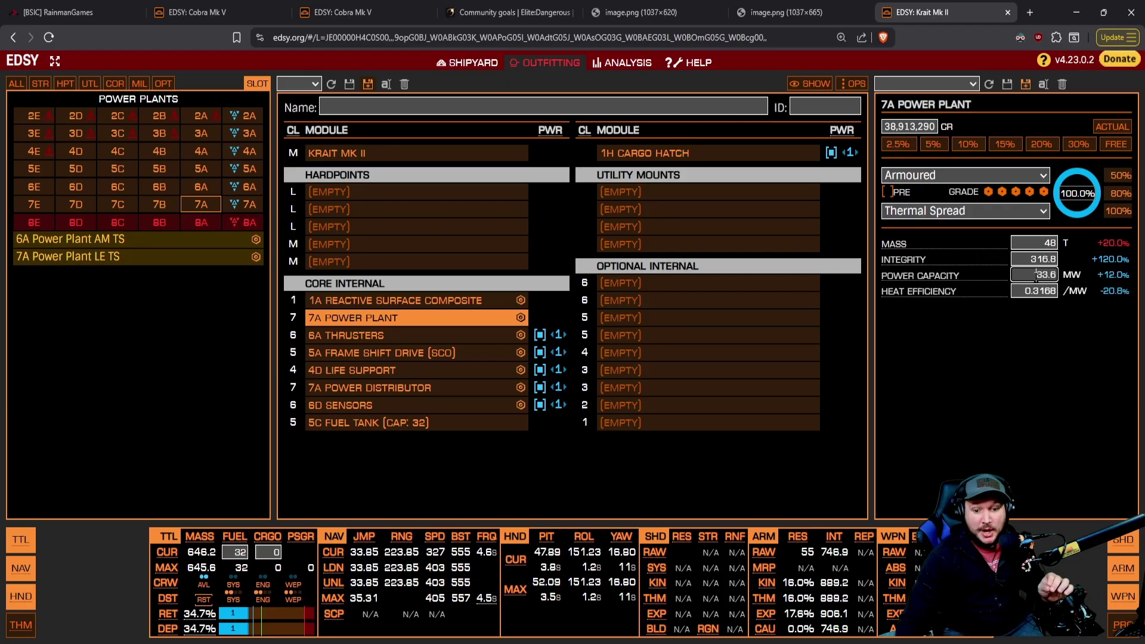
left_click_drag(1023, 291, 1065, 296)
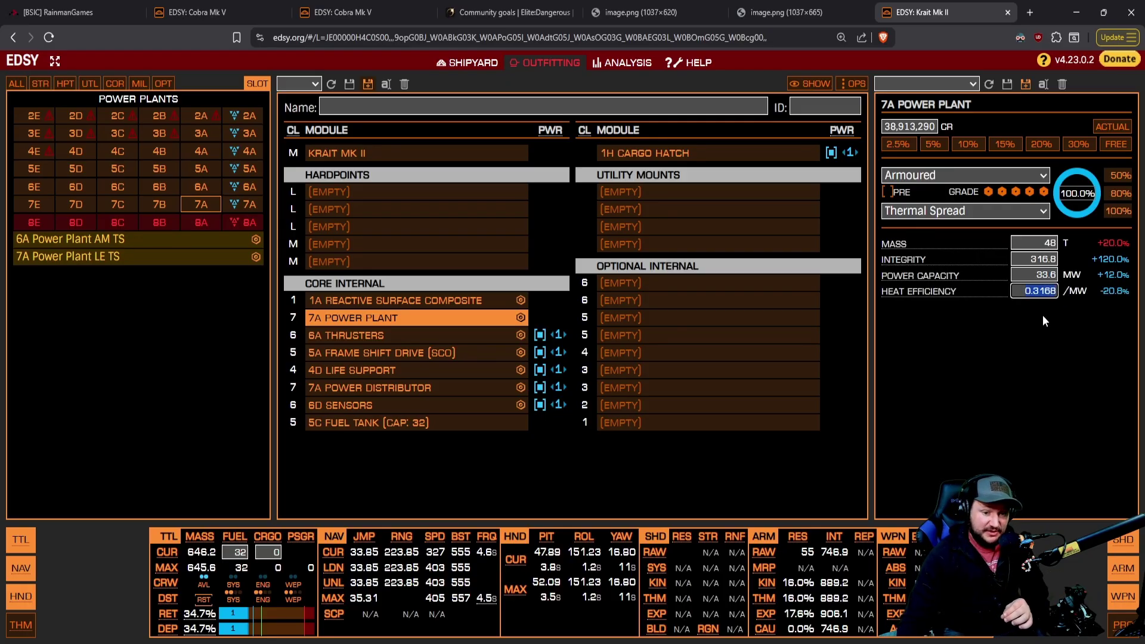
left_click(1001, 359)
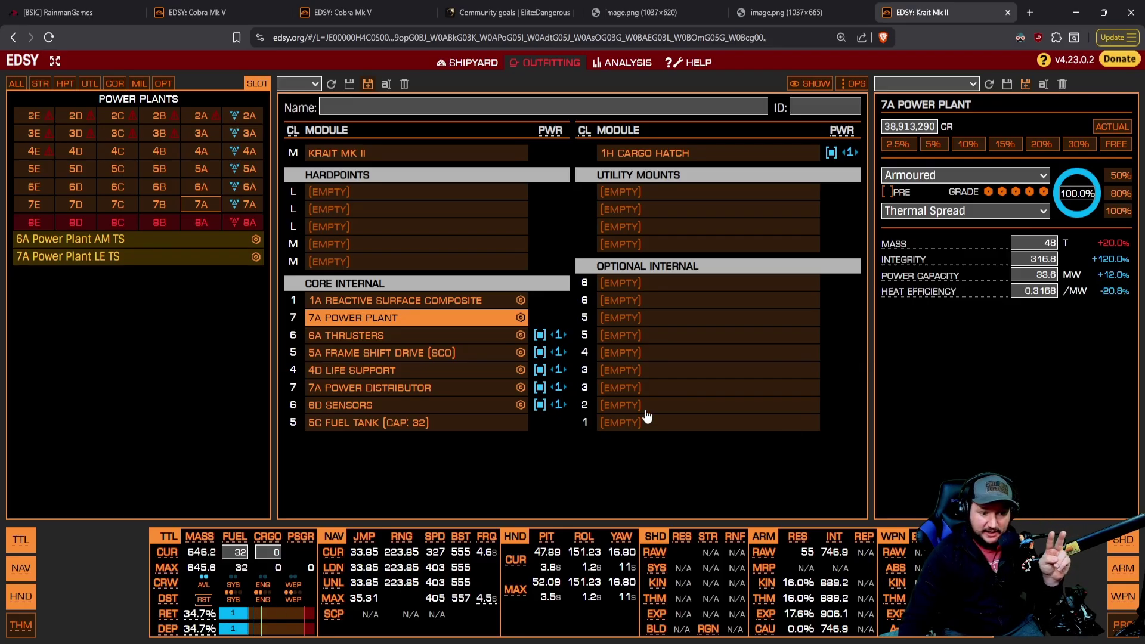
left_click(358, 209)
Install a 6A Prismatic shield generator in the class 6 slot with grade 5 Reinforced
scroll(155, 262, "down", 3)
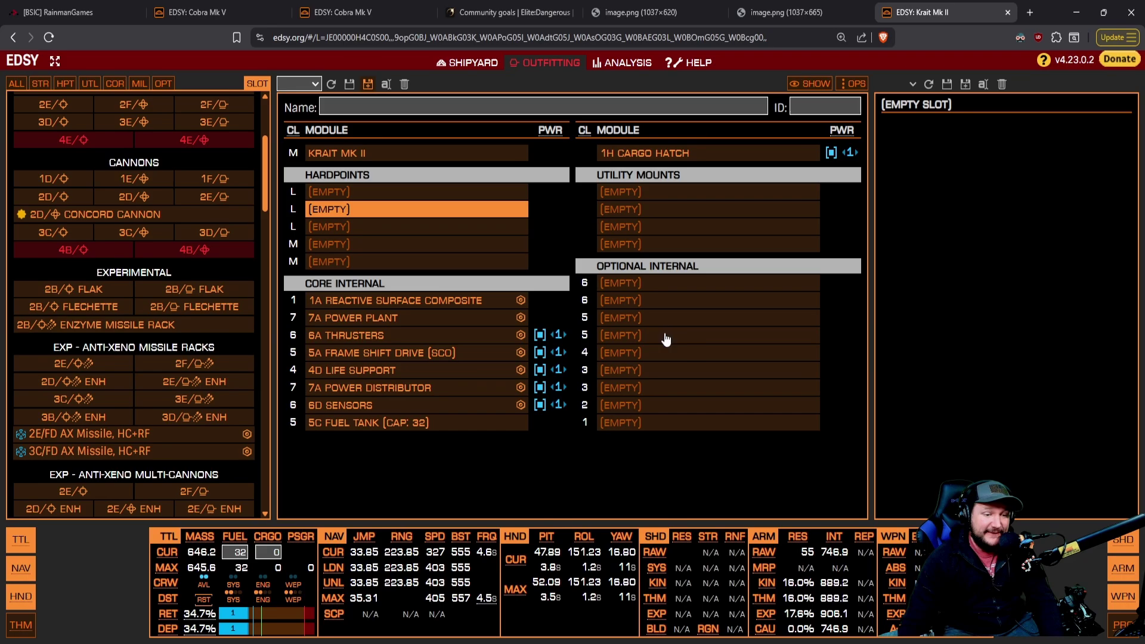
left_click(621, 192)
left_click(622, 284)
scroll(149, 328, "down", 15)
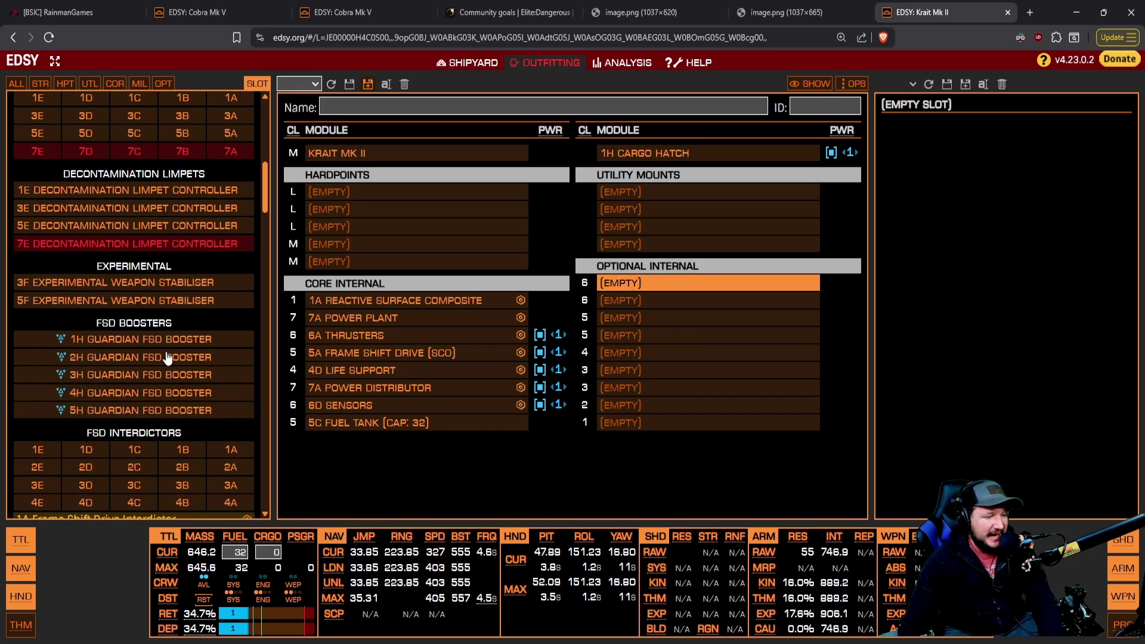
left_click(193, 366)
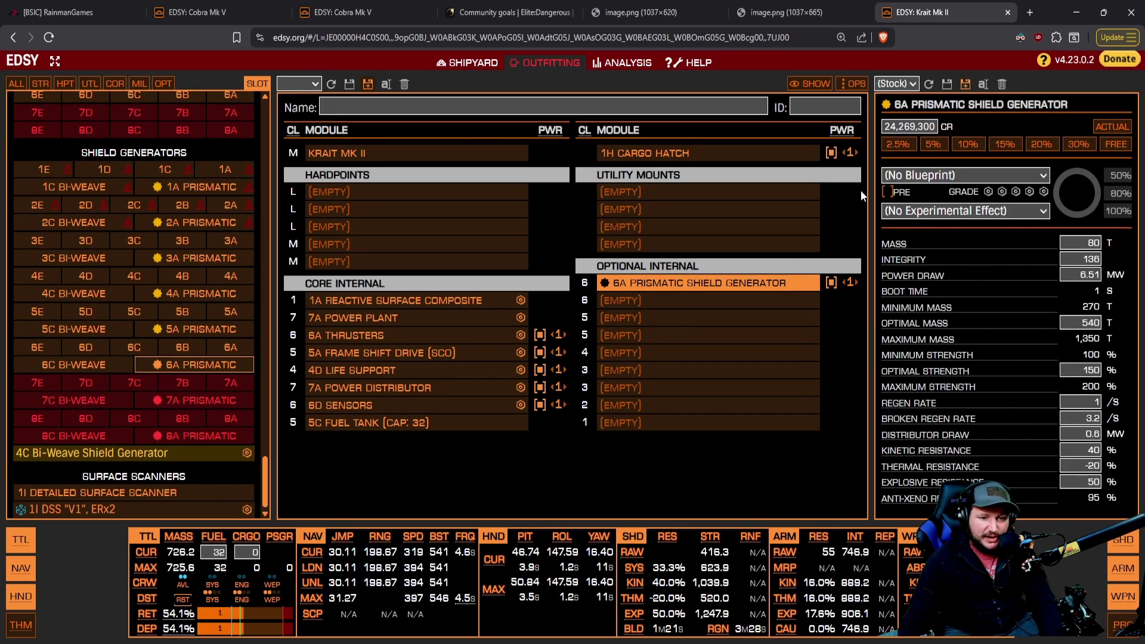
left_click(904, 242)
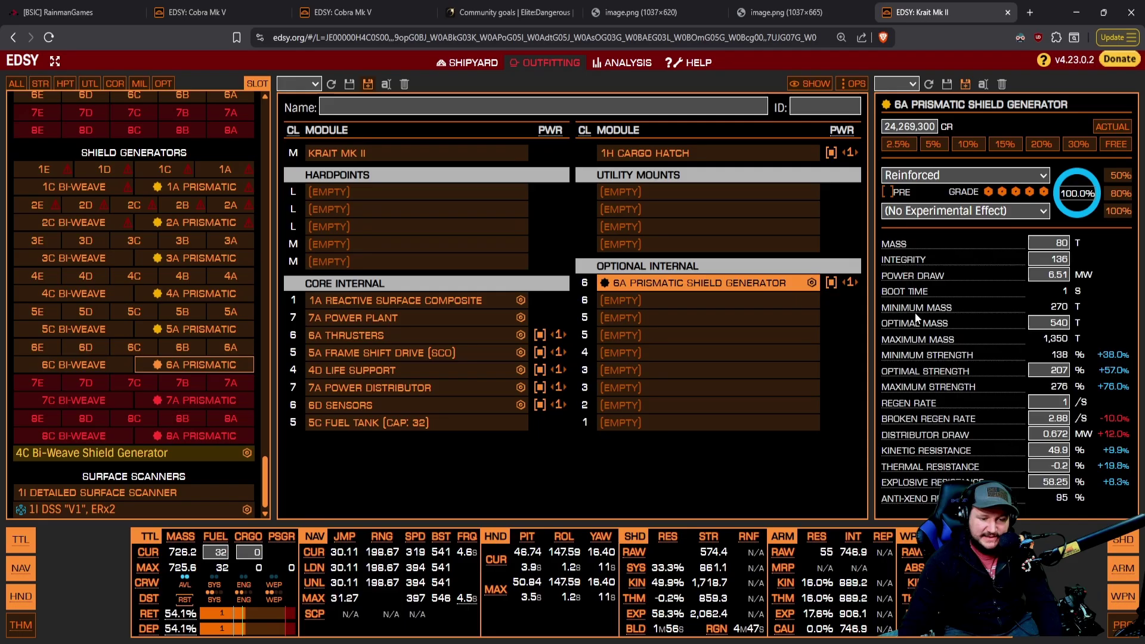
Fit 0A shield boosters with grade 5 Heavy Duty and Super Capacitors in all four utility mounts
left_click(637, 232)
left_click(658, 245)
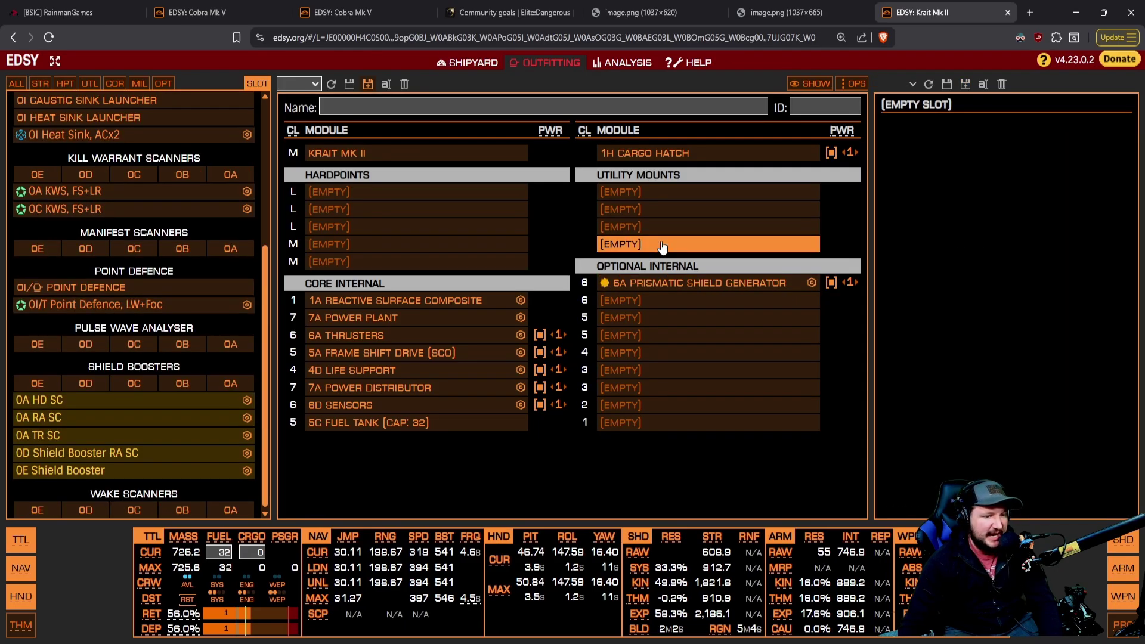
left_click(237, 388)
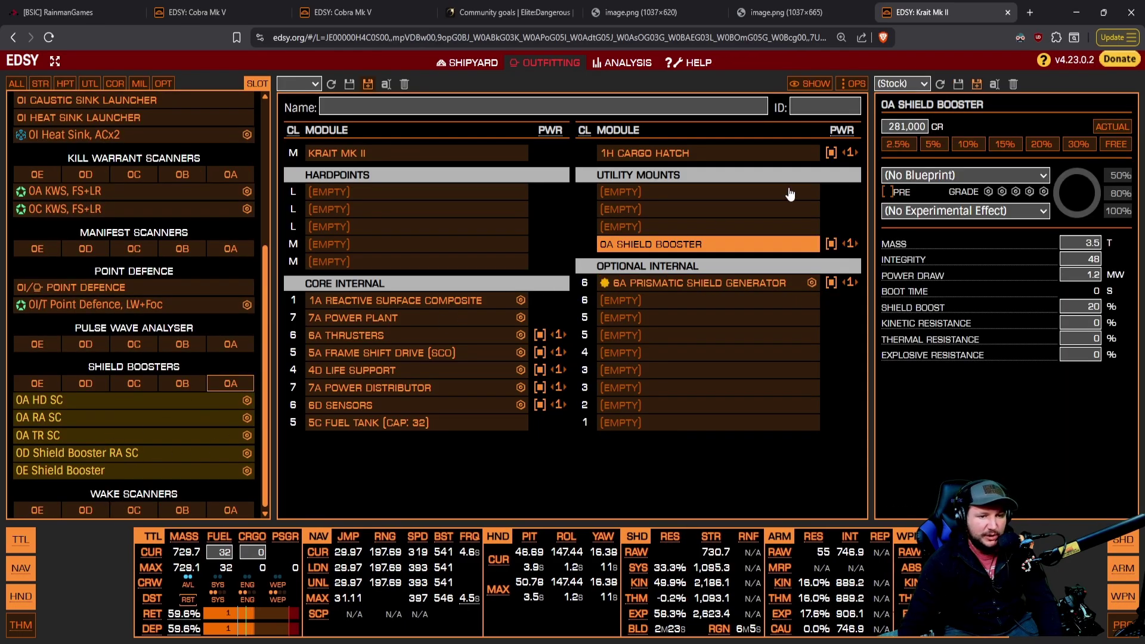
left_click(907, 176)
left_click(911, 238)
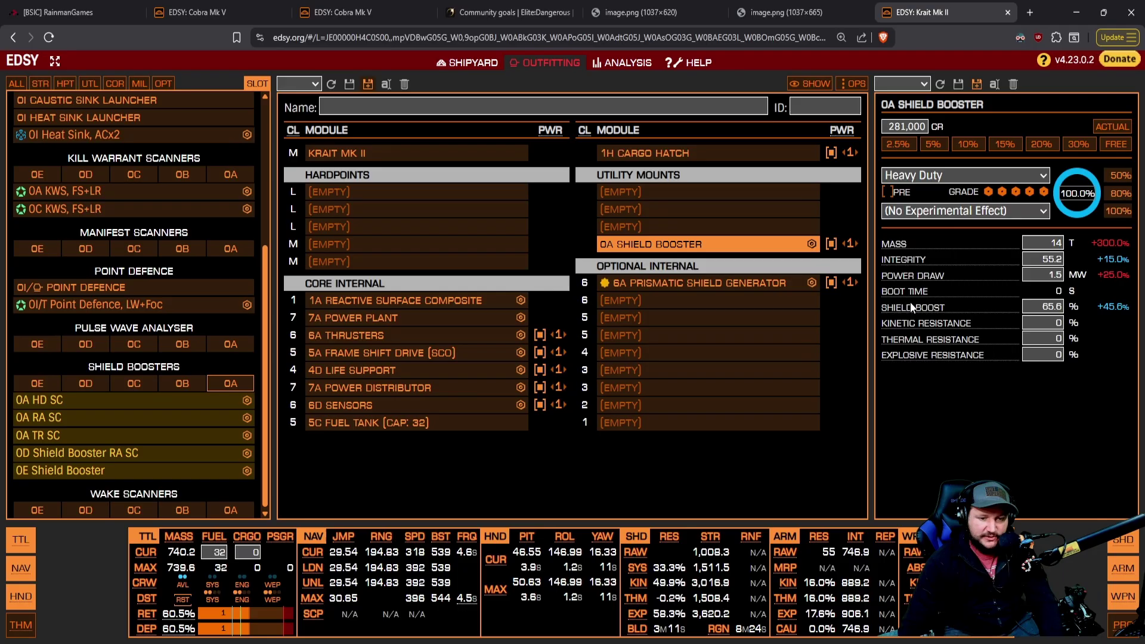
left_click(913, 336)
mouse_move(699, 243)
left_mouse_down()
mouse_move(696, 194)
mouse_move(703, 207)
mouse_move(681, 200)
left_mouse_up()
left_click(452, 192)
Mount a 3B Plasma Accelerator in a large hardpoint with grade 5 Overcharged and Oversized
scroll(144, 306, "down", 10)
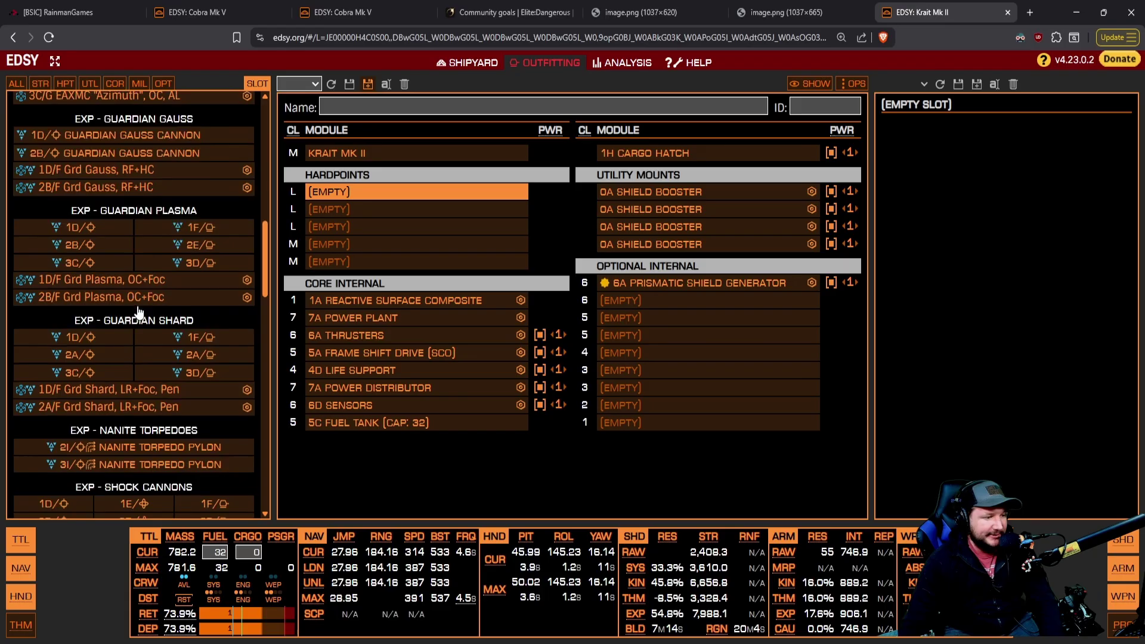
scroll(144, 307, "down", 15)
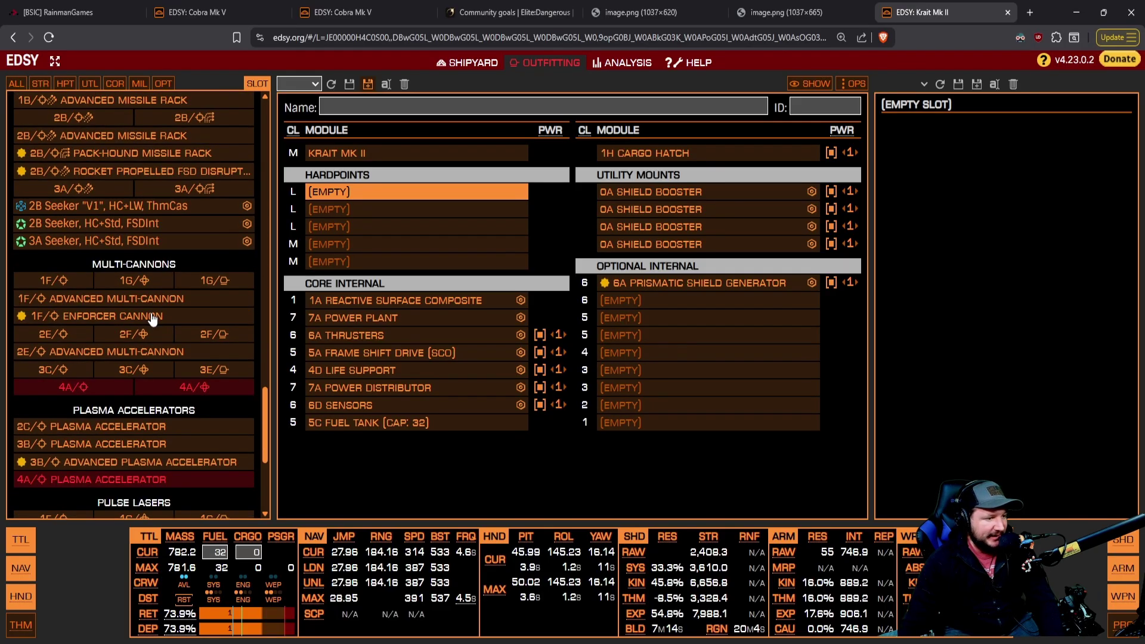
scroll(130, 382, "down", 4)
left_click(94, 216)
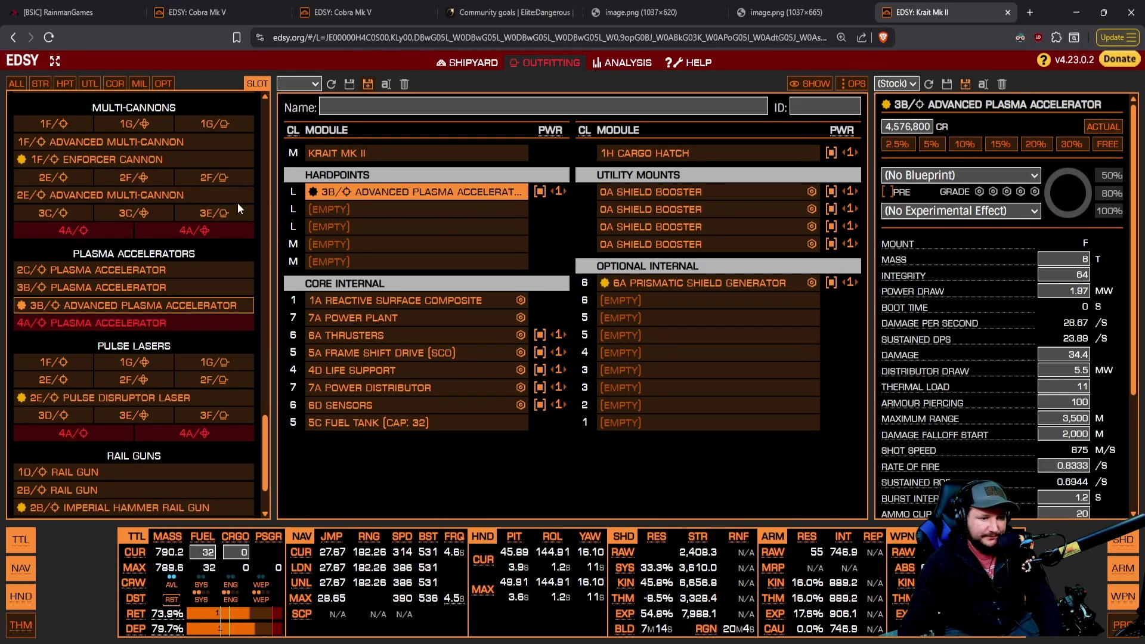
left_click(127, 287)
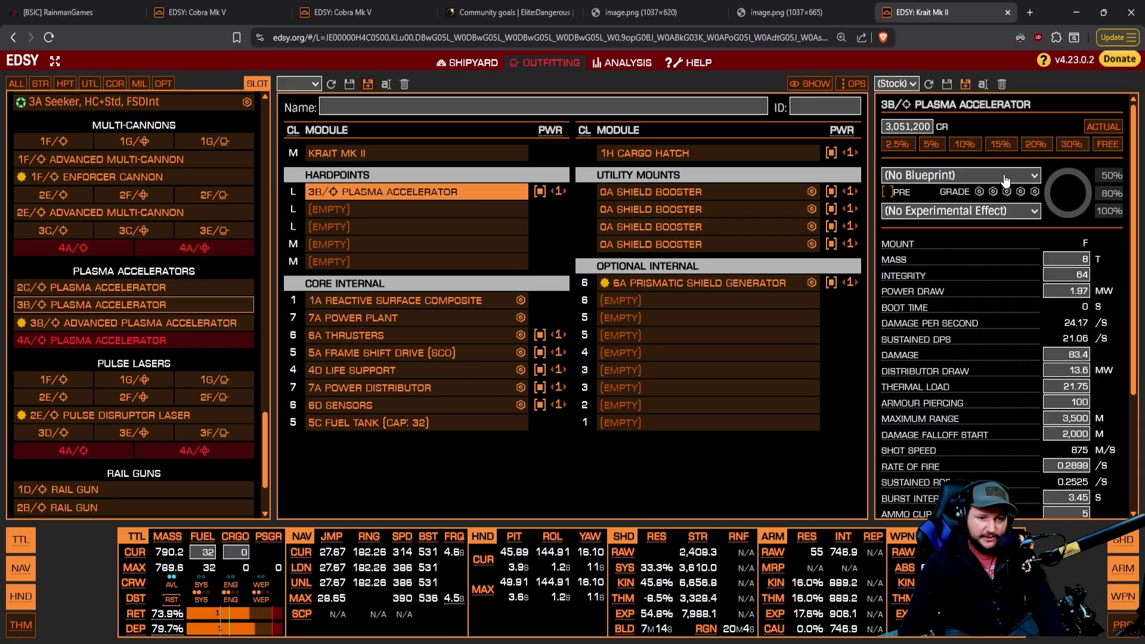
left_click(957, 201)
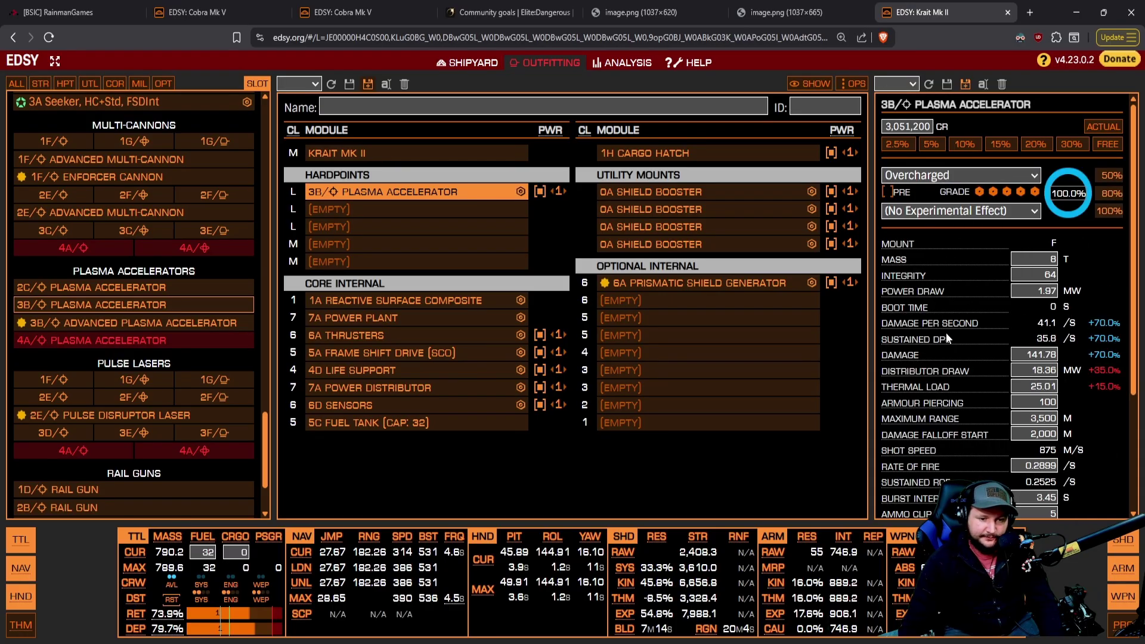
left_click(945, 364)
Copy the accelerator to the other large hardpoints and fit 2C versions in both medium hardpoints
left_click_drag(452, 200, 447, 225)
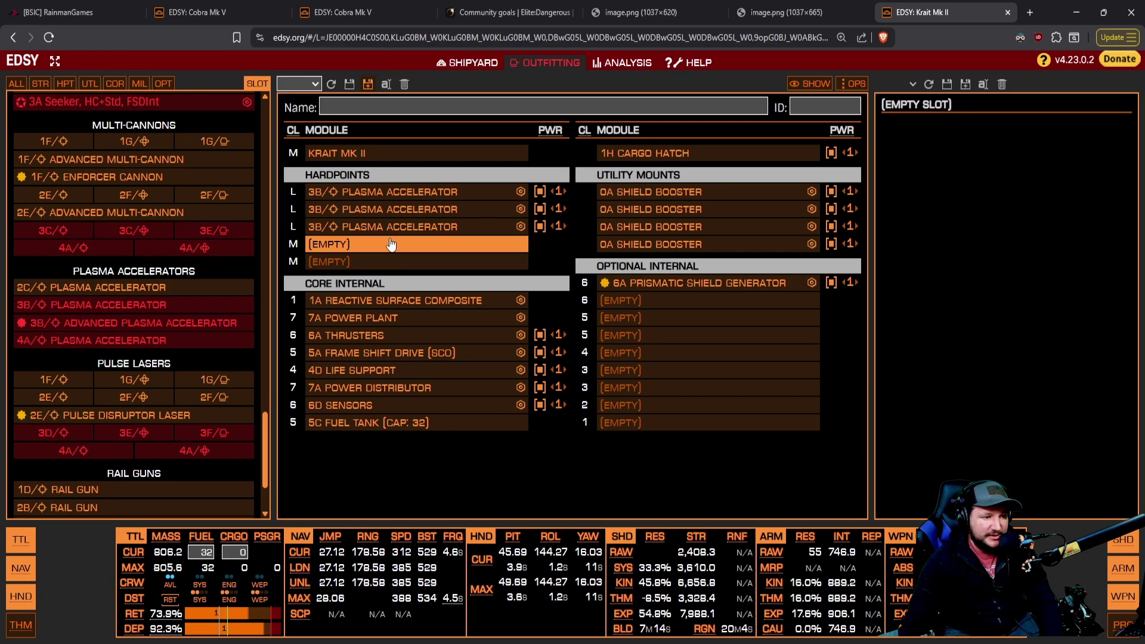
left_click_drag(322, 227, 322, 244)
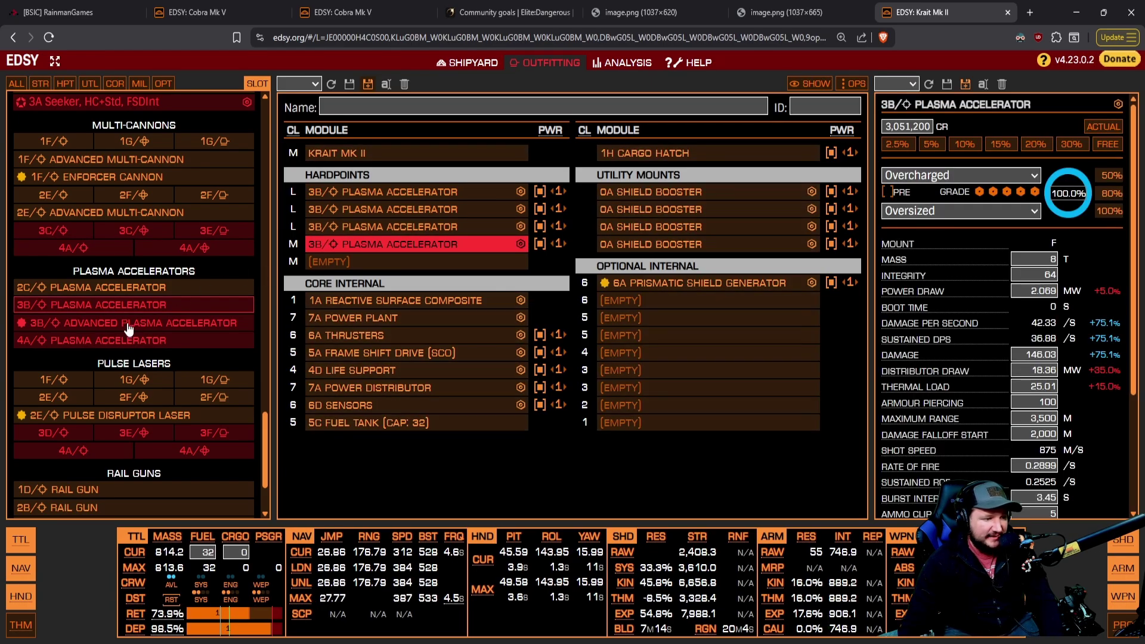
left_click(118, 293)
left_click_drag(418, 244, 418, 261)
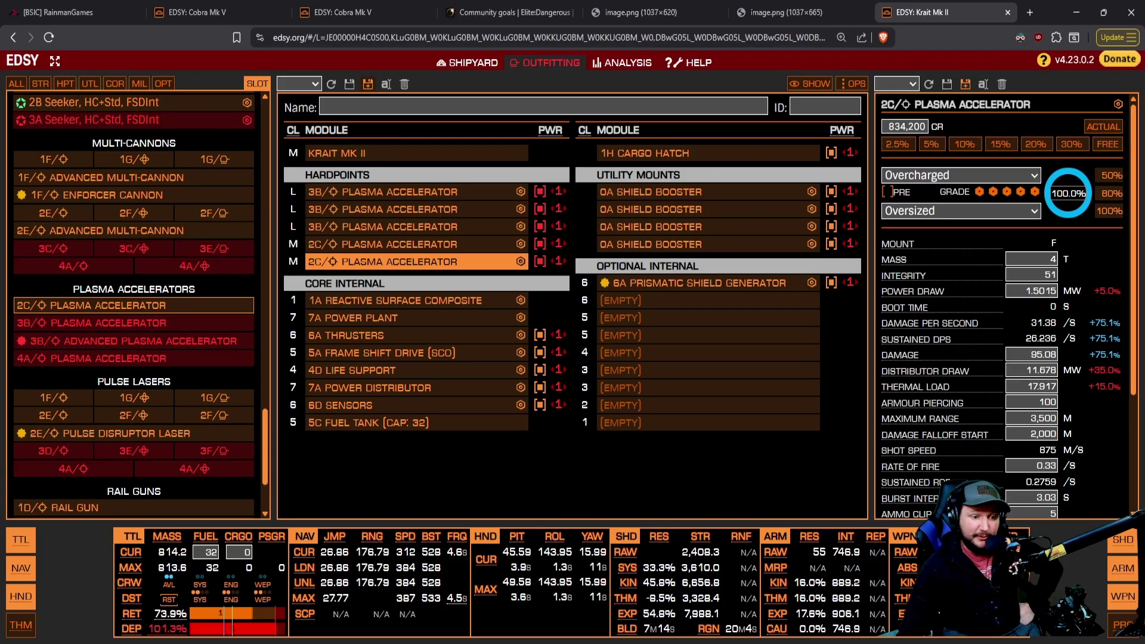
left_click(626, 318)
Switch the 7A power plant blueprint to Overcharged and compare integrity, capacity and heat changes at lower grades
scroll(128, 322, "up", 2)
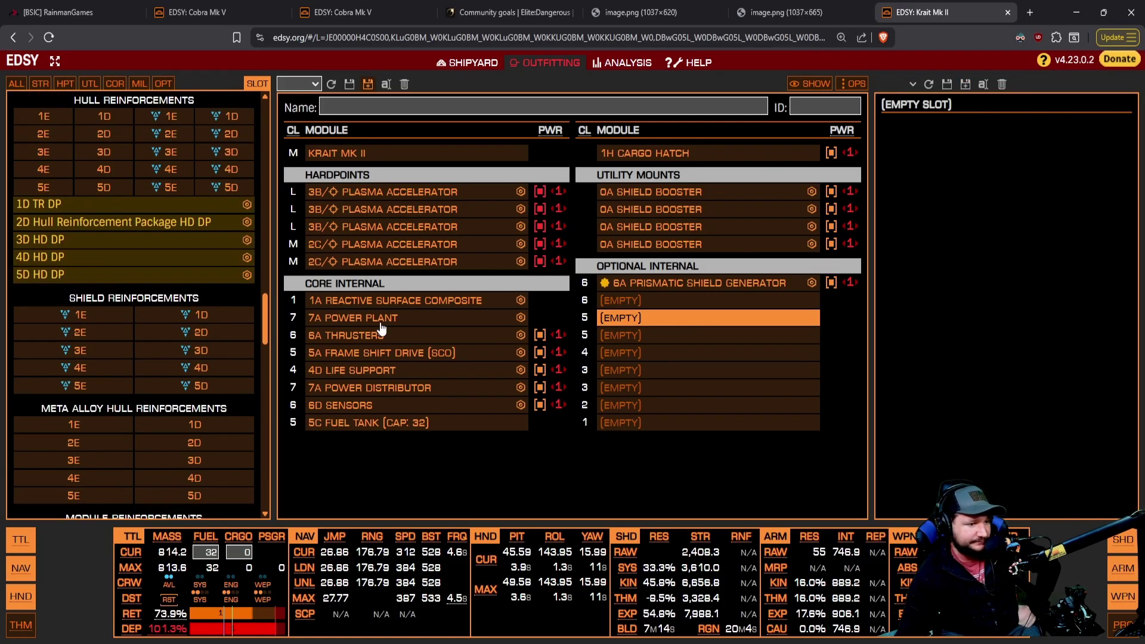
left_click(380, 324)
left_click(954, 175)
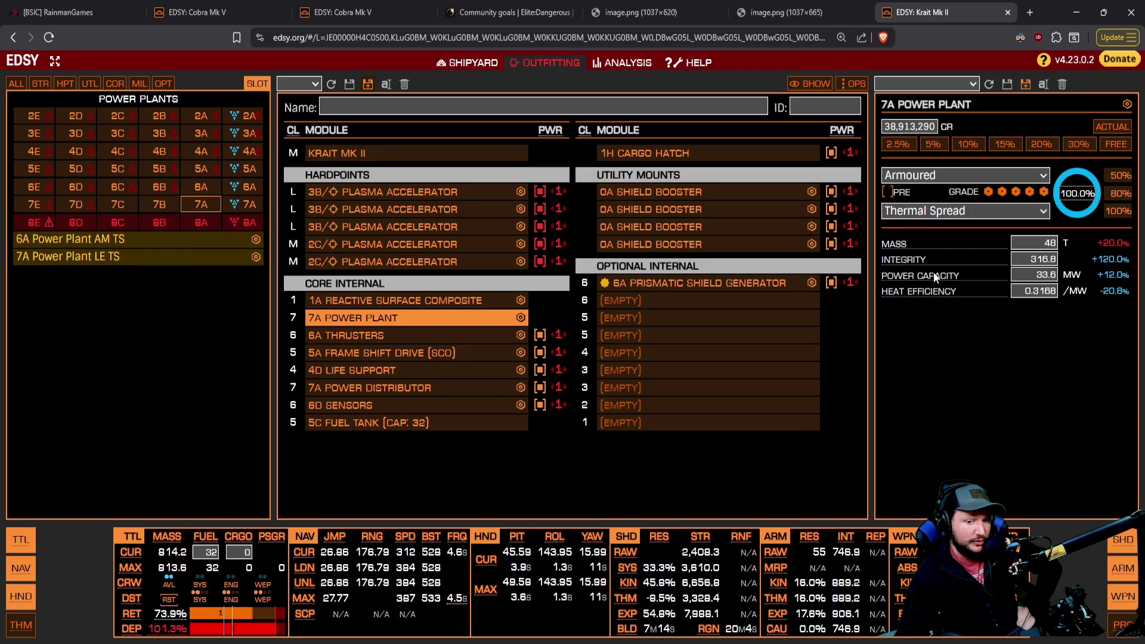
left_click(933, 272)
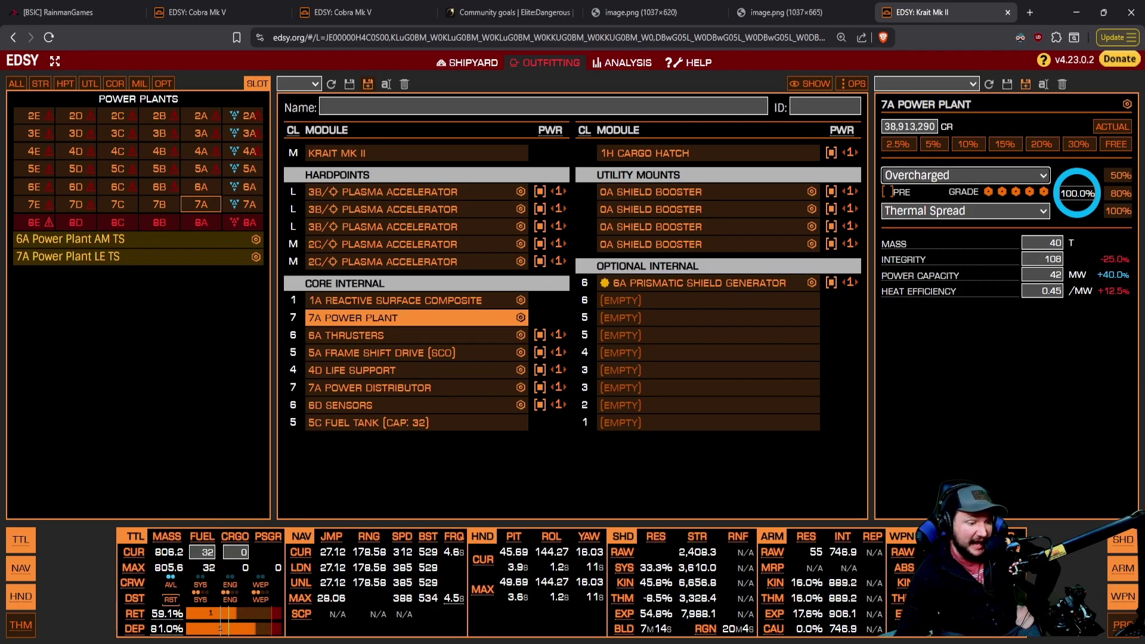
left_click(1017, 192)
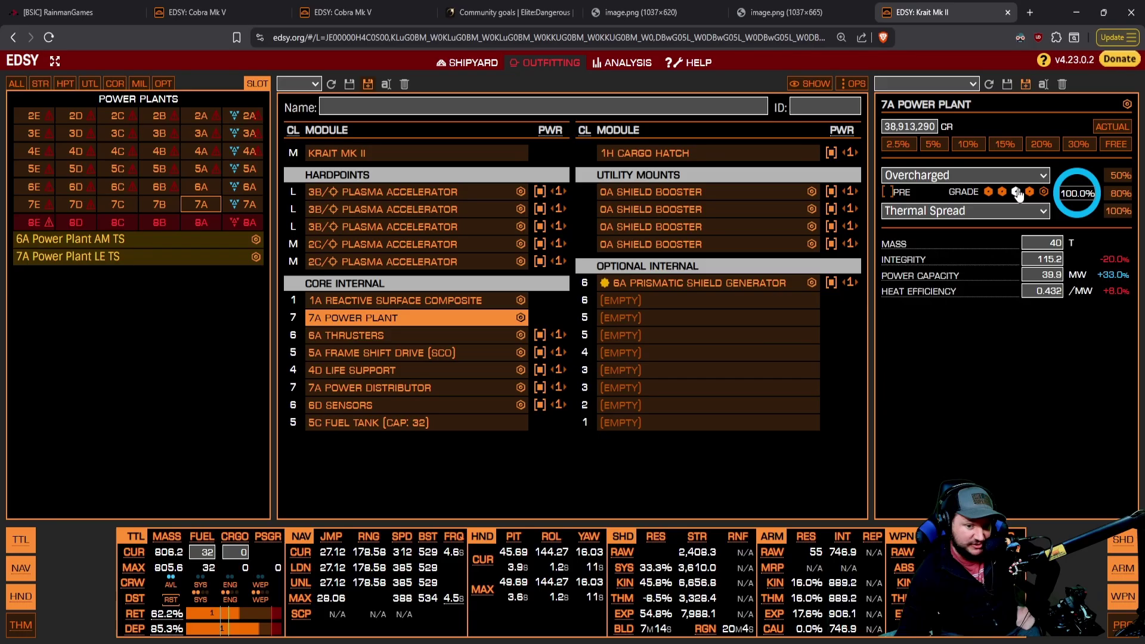
left_click(1016, 192)
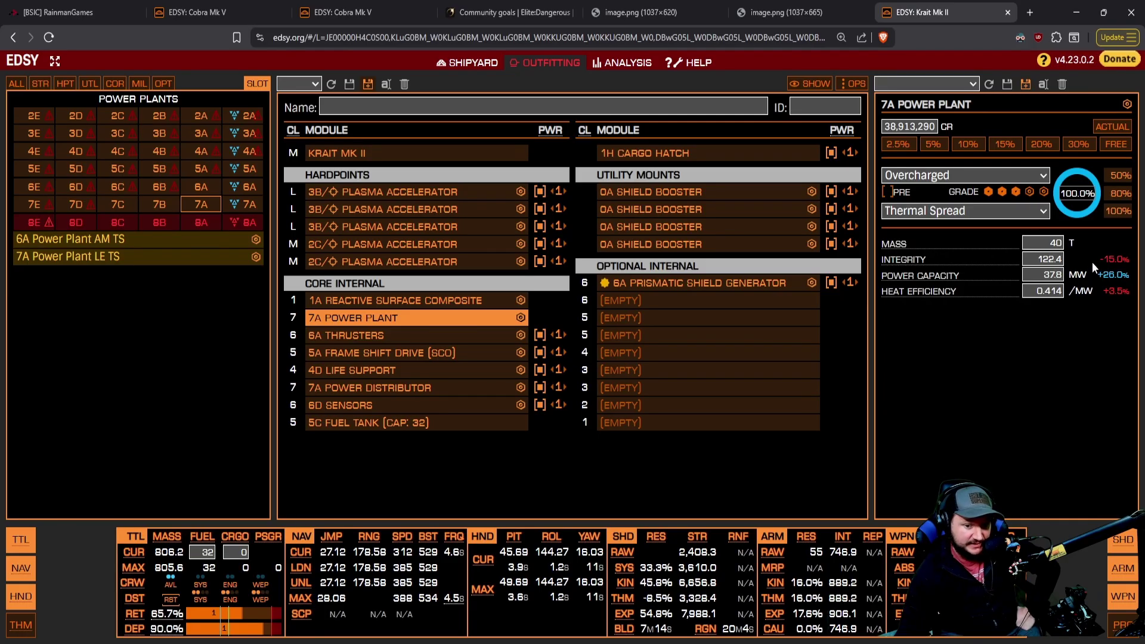
double_click(1113, 260)
left_click_drag(1099, 275, 1125, 274)
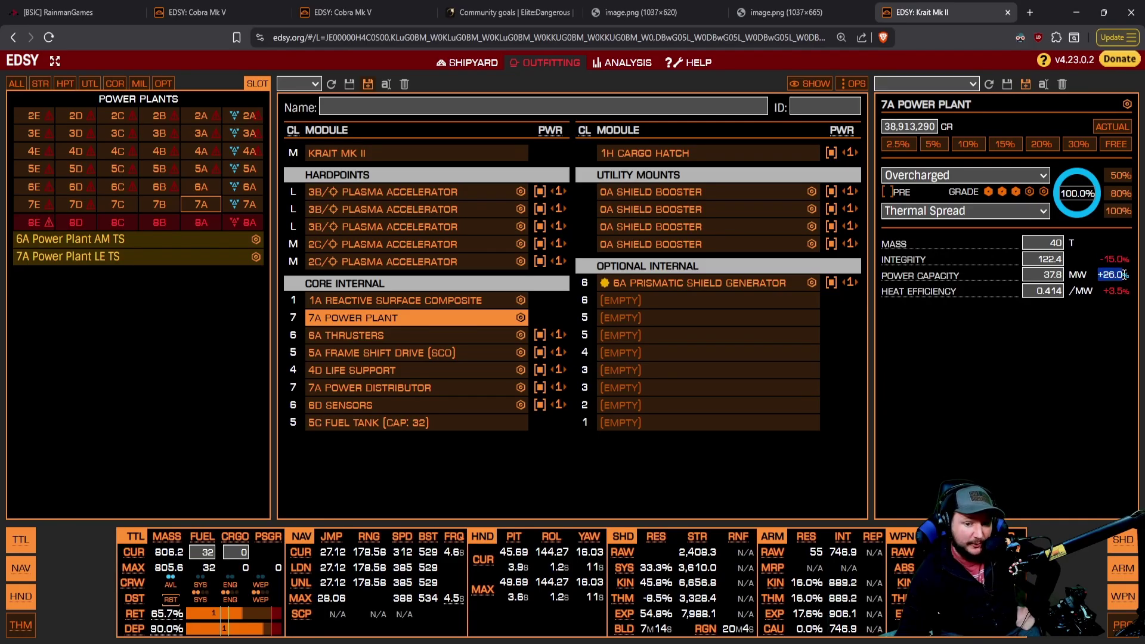
double_click(1113, 291)
left_click(989, 267)
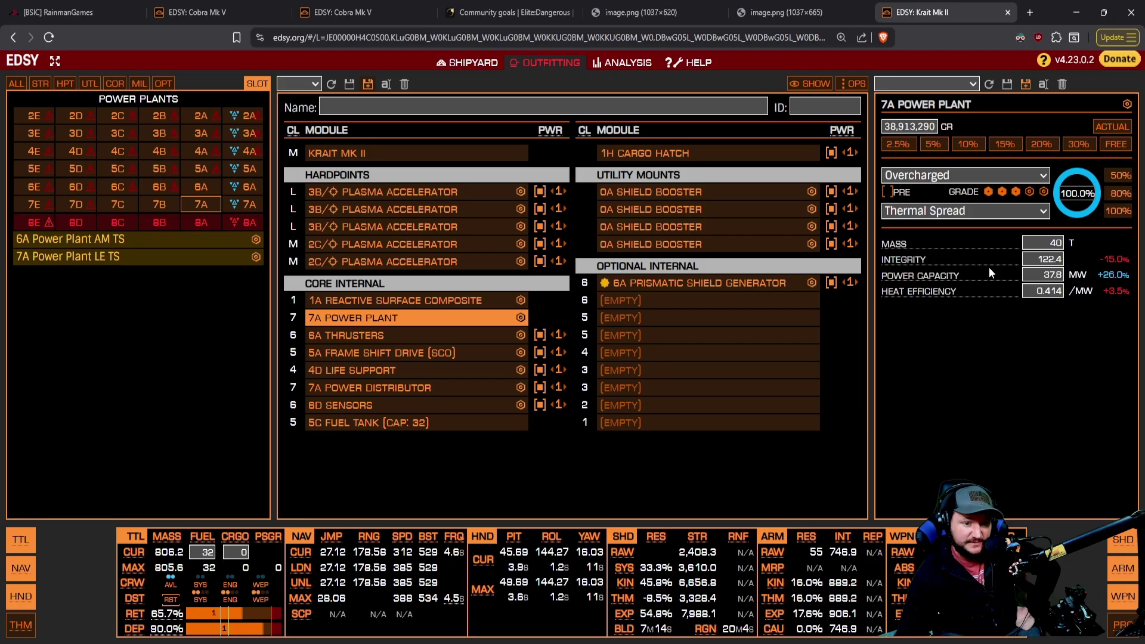
Step Overcharged through grades 1, 2 and 3 (+3.5% heat at grade 3), settling on grade 2
left_click(1003, 193)
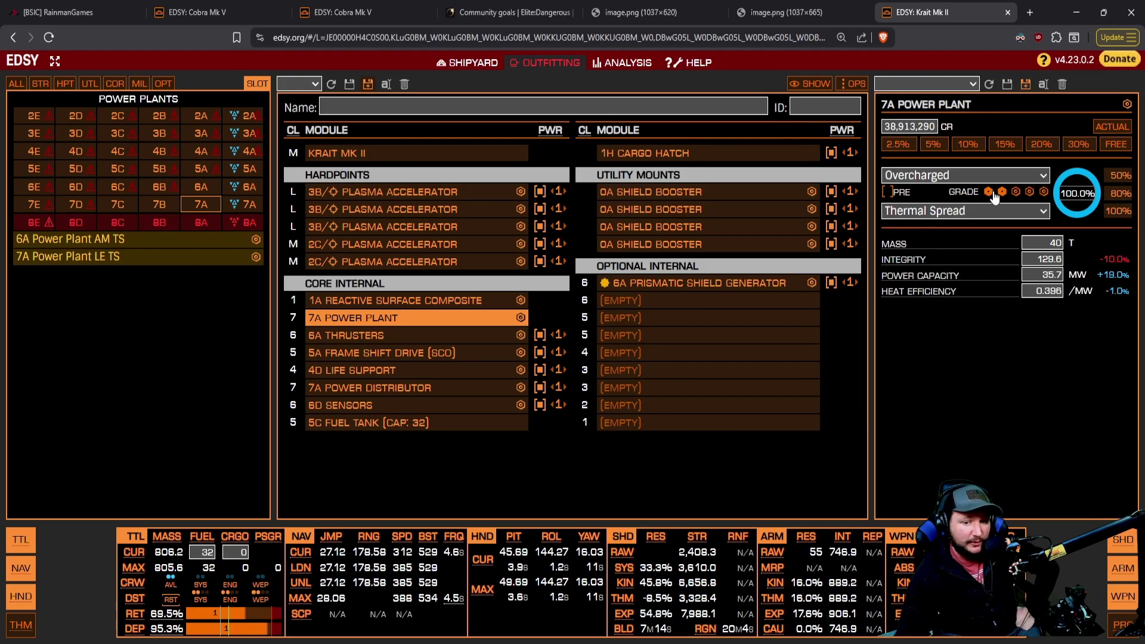
left_click(989, 192)
left_click(1002, 192)
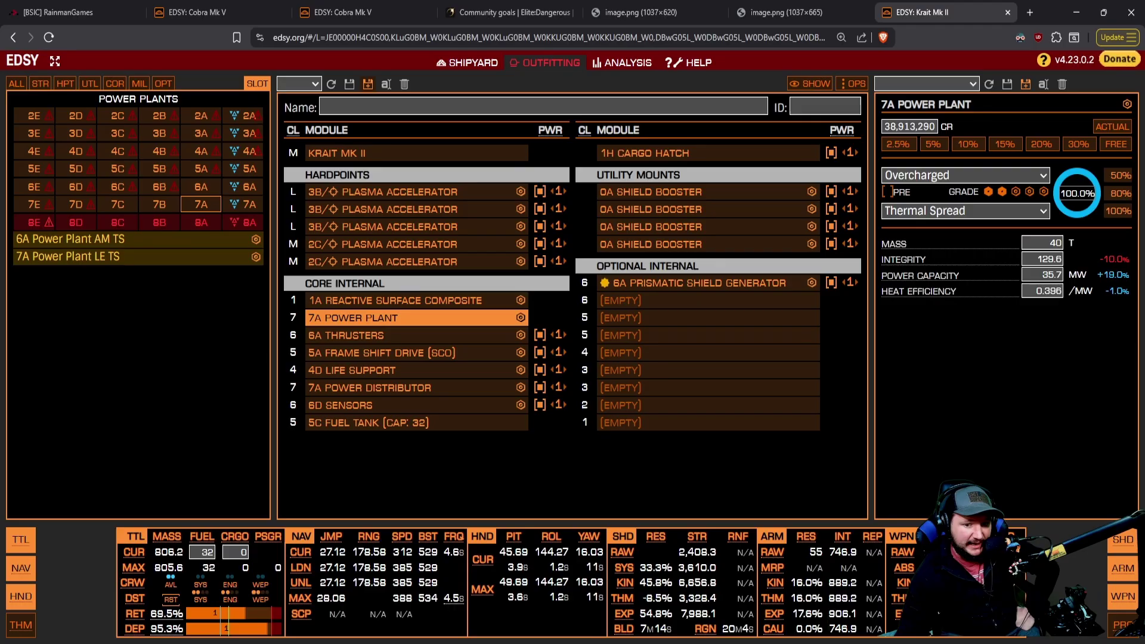
left_click_drag(1106, 291, 1126, 291)
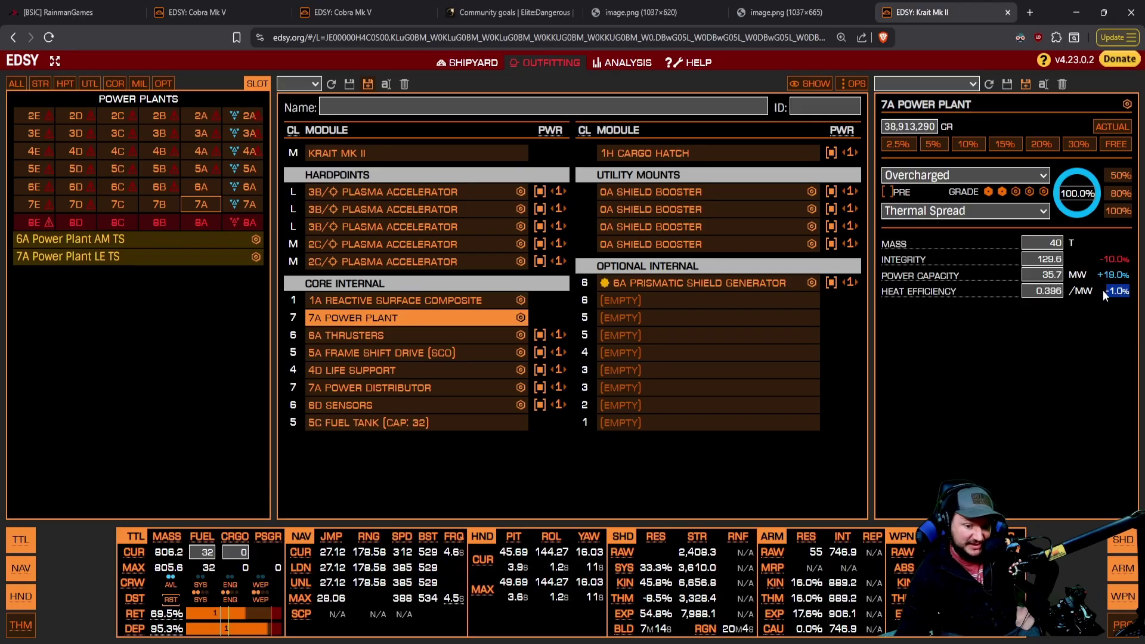
left_click(1015, 192)
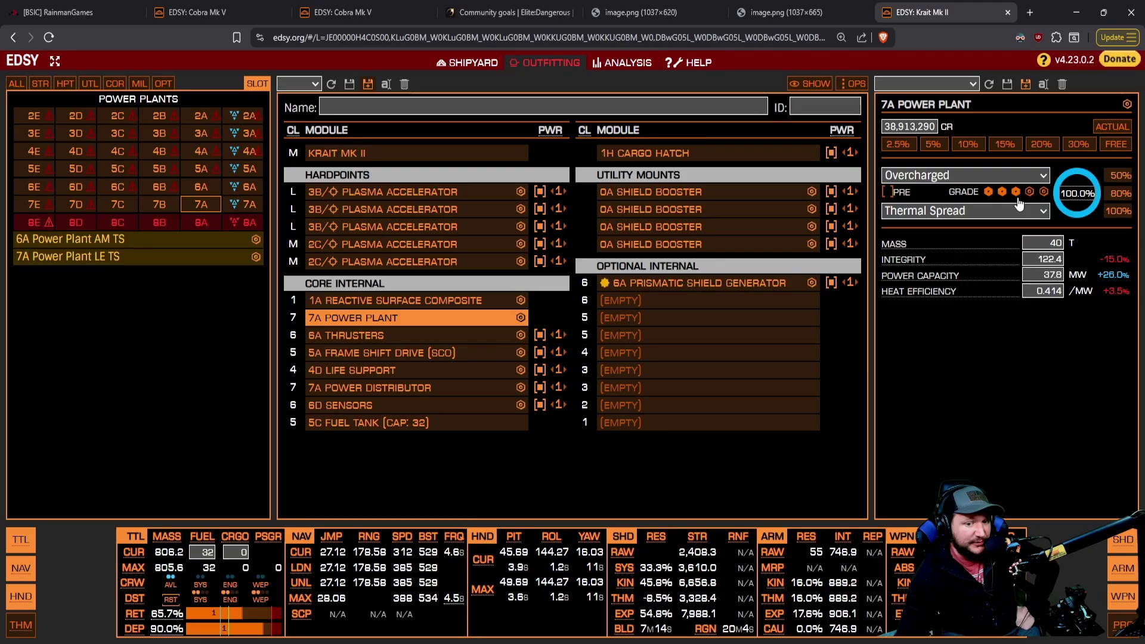
left_click_drag(1101, 291, 1123, 292)
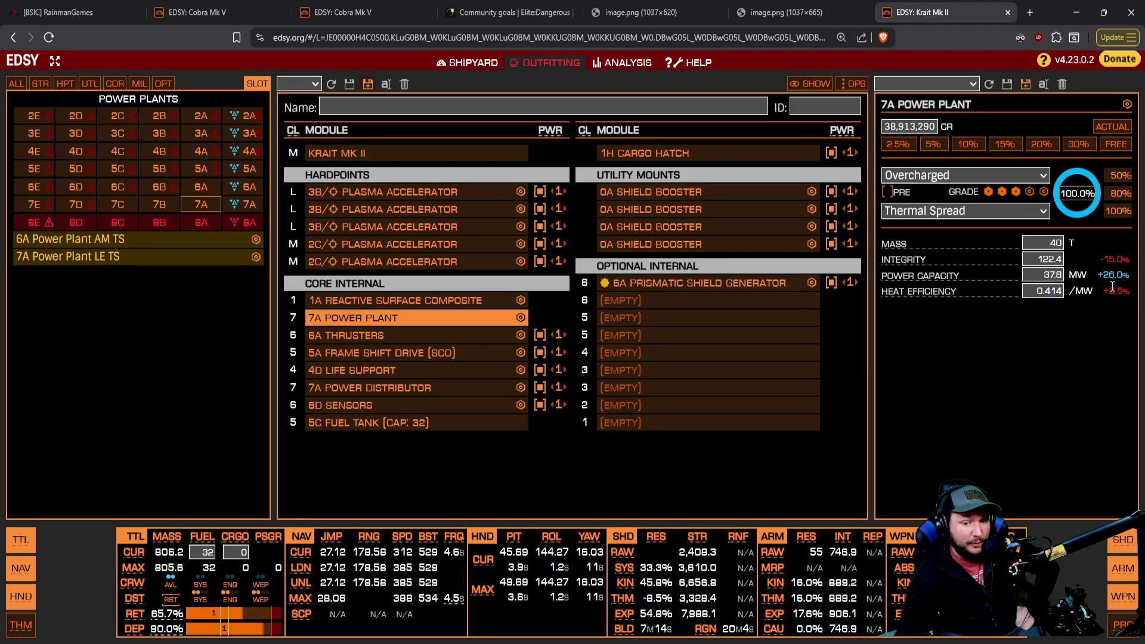
left_click(1002, 192)
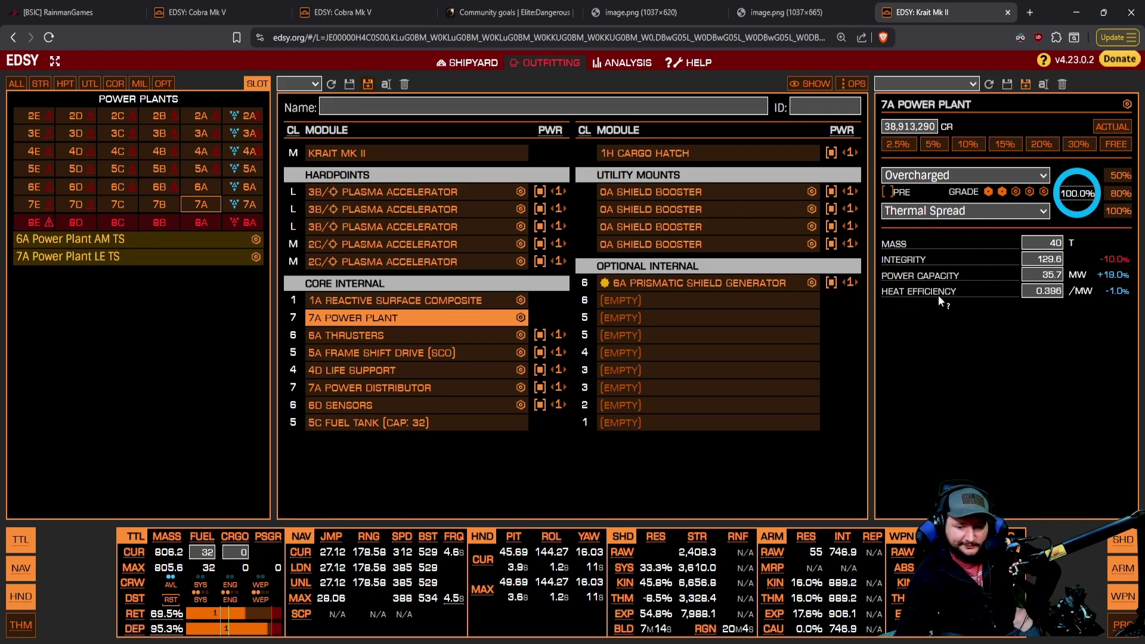
Change the power plant blueprint to grade 1 Low Emissions, noting the +4.0% mass modifier
left_click(988, 192)
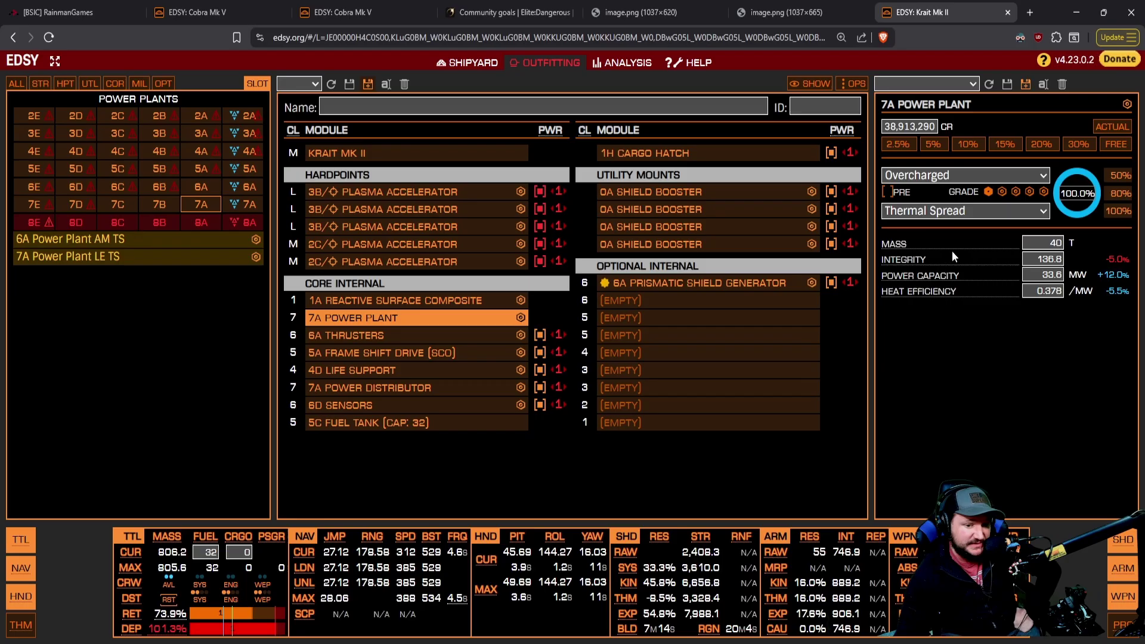
key("Down")
left_click_drag(1093, 245, 1131, 249)
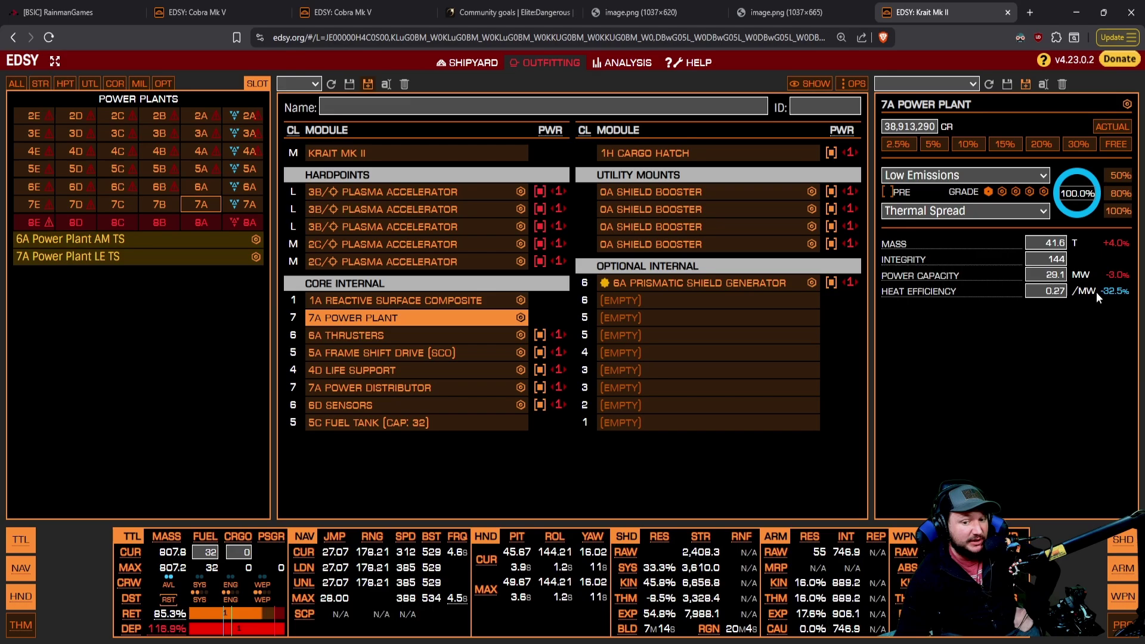
Empty all four shield boosters, every weapon hardpoint and the shield generator
right_click(645, 243)
right_click(645, 226)
right_click(645, 209)
right_click(644, 192)
right_click(440, 192)
right_click(443, 226)
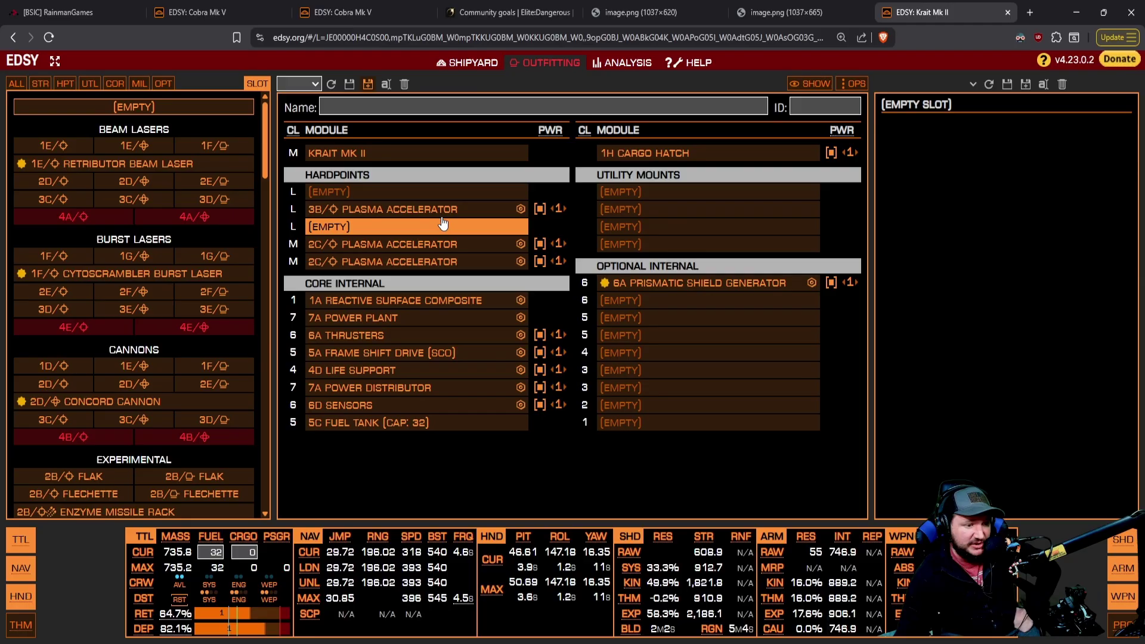
right_click(440, 212)
right_click(444, 246)
right_click(444, 261)
right_click(705, 289)
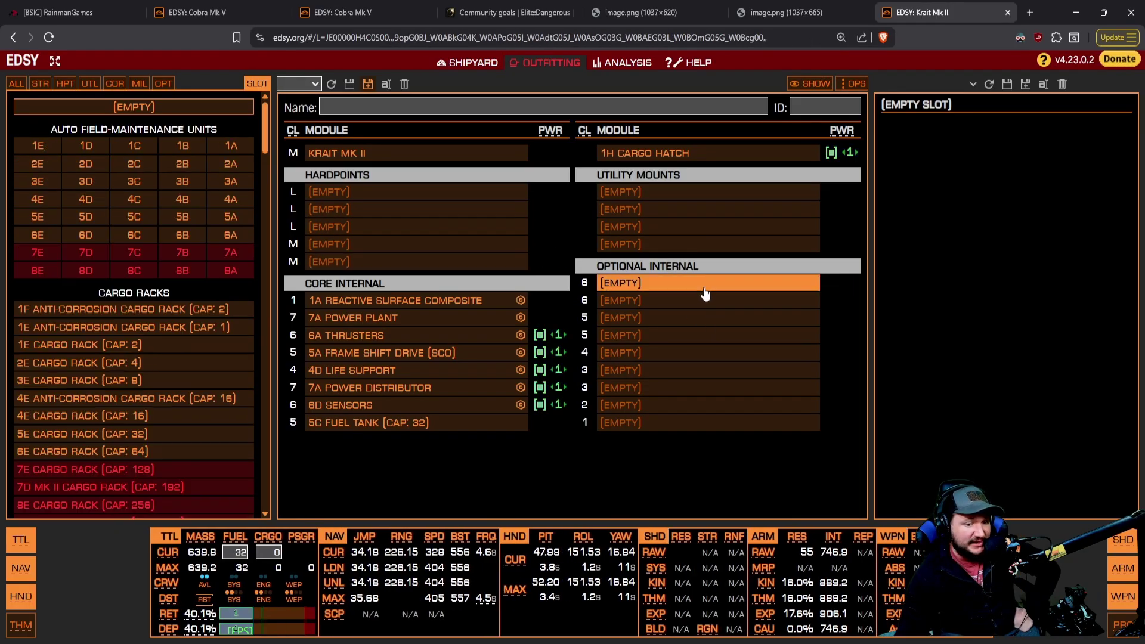
Set the power plant experimental to Stripped Down, reaching 25.5 MW at 43.2 t
left_click(453, 326)
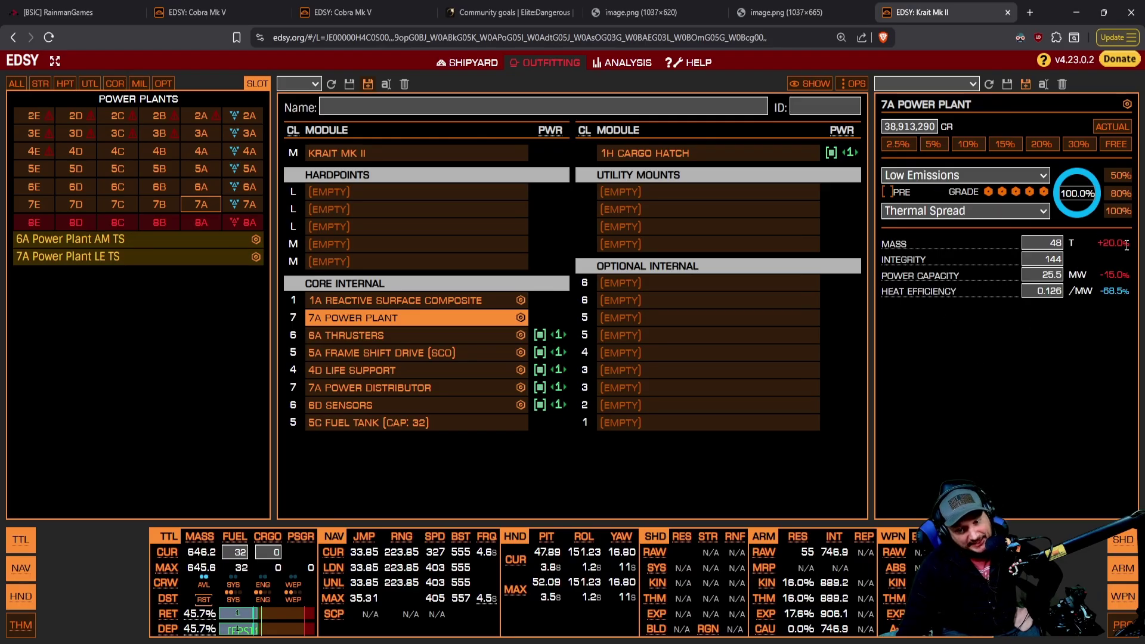
left_click_drag(1096, 294, 1130, 296)
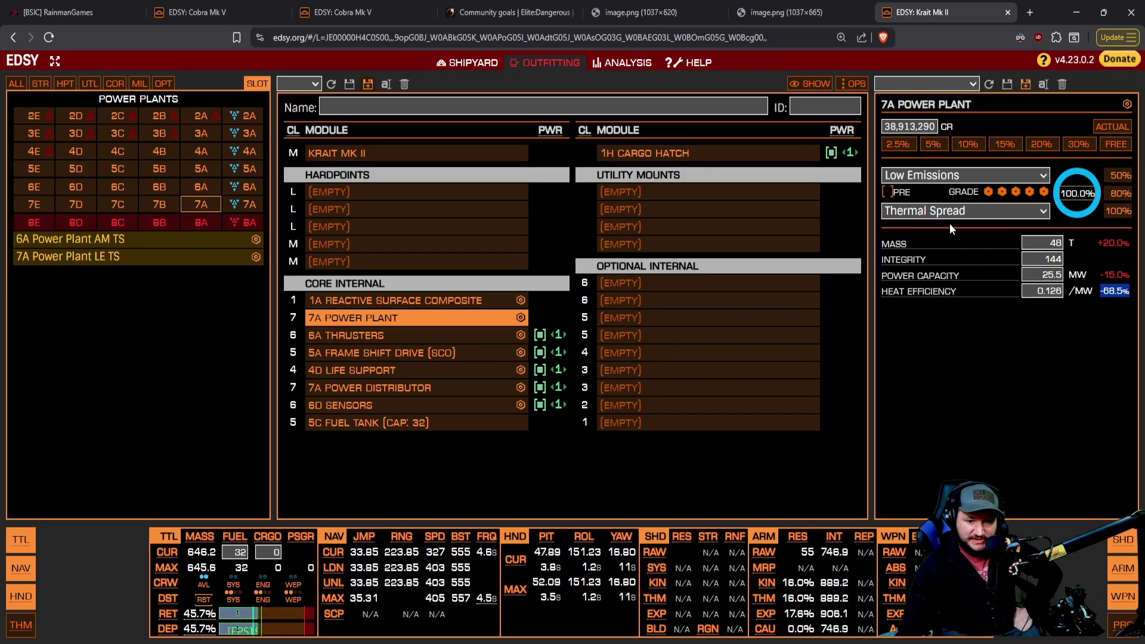
left_click(939, 289)
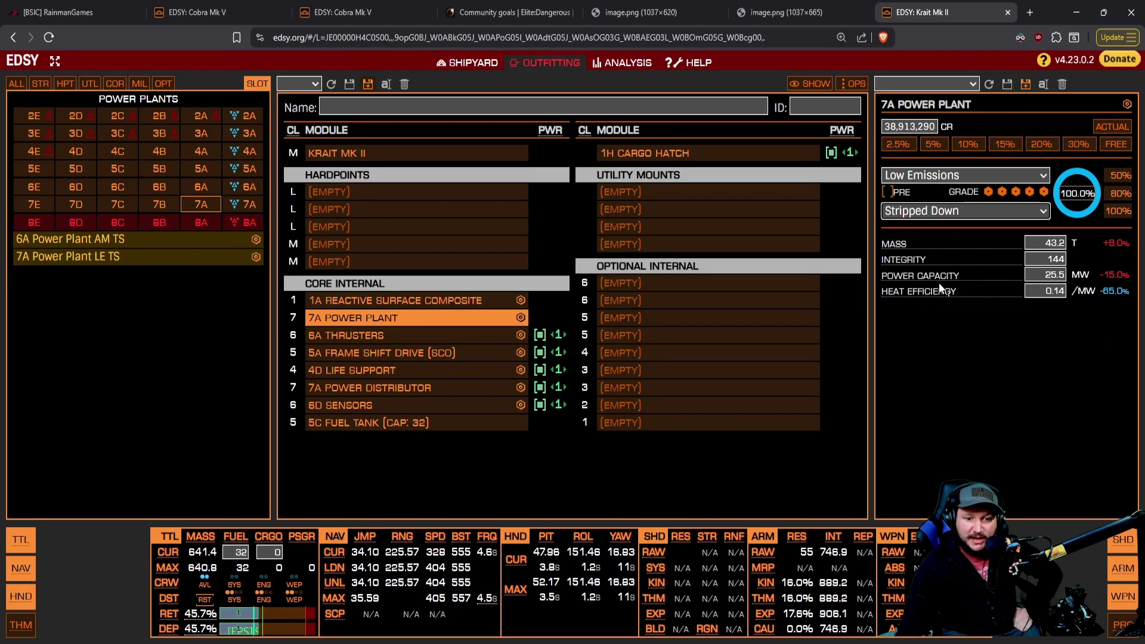
left_click_drag(1102, 244, 1129, 244)
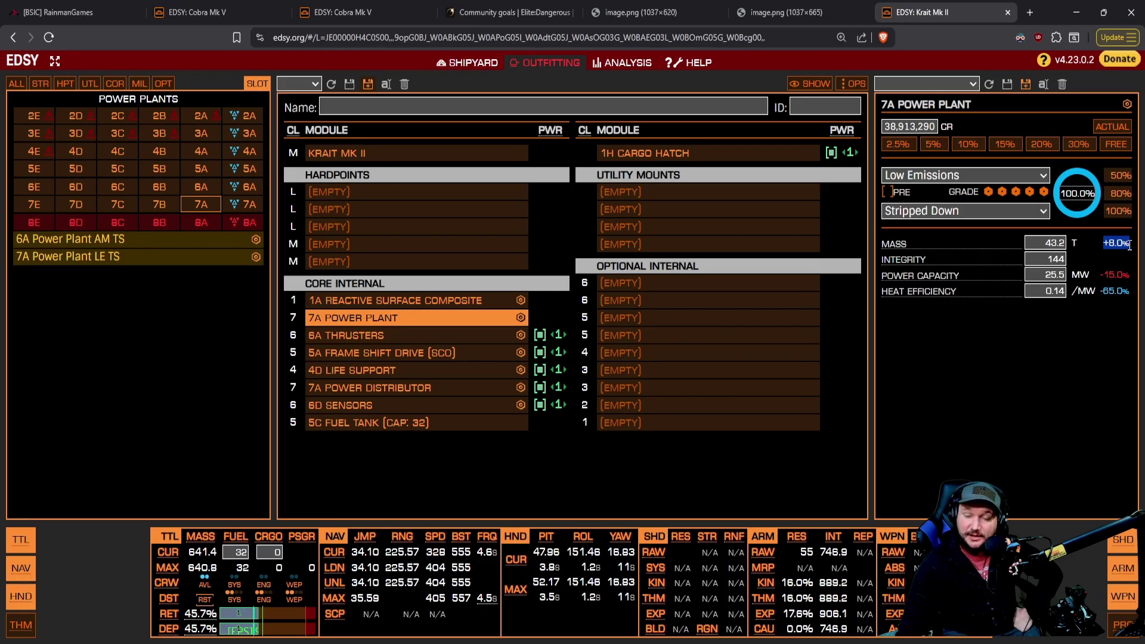
left_click(1117, 249)
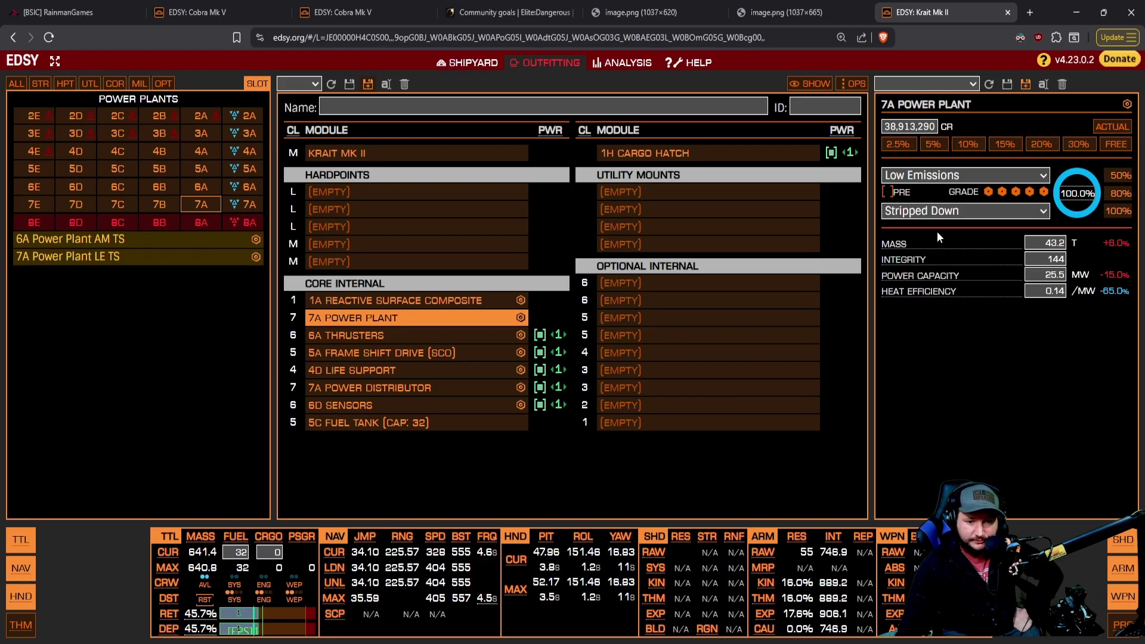
Strip the 7A power plant's blueprint and experimental, then review the 5A frame shift drive
left_click(945, 177)
left_click(935, 200)
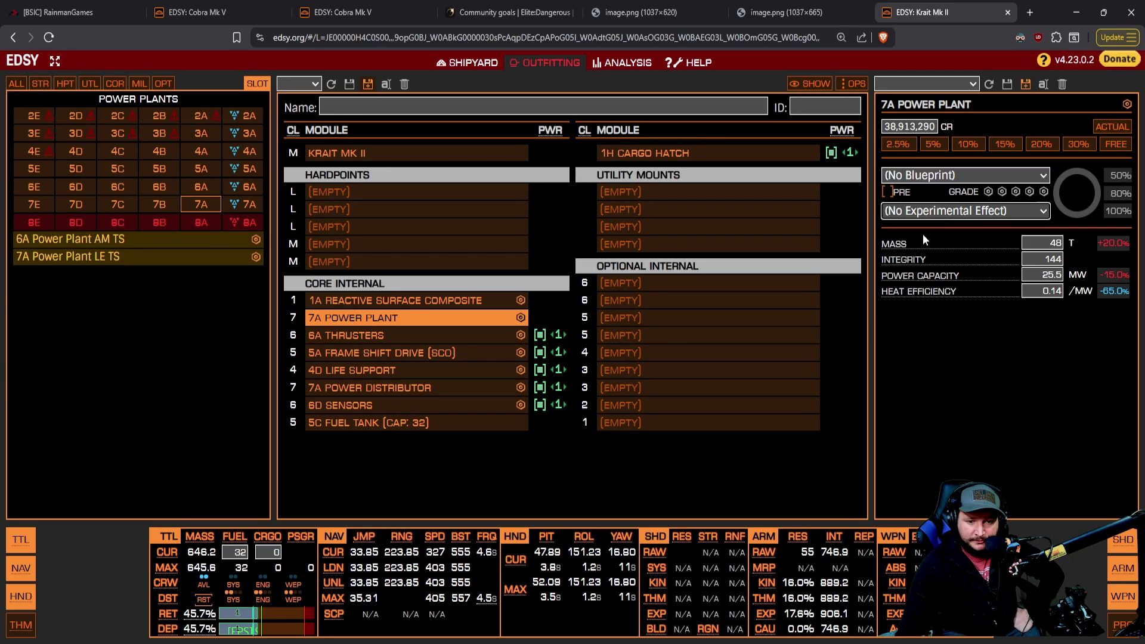
left_click(352, 353)
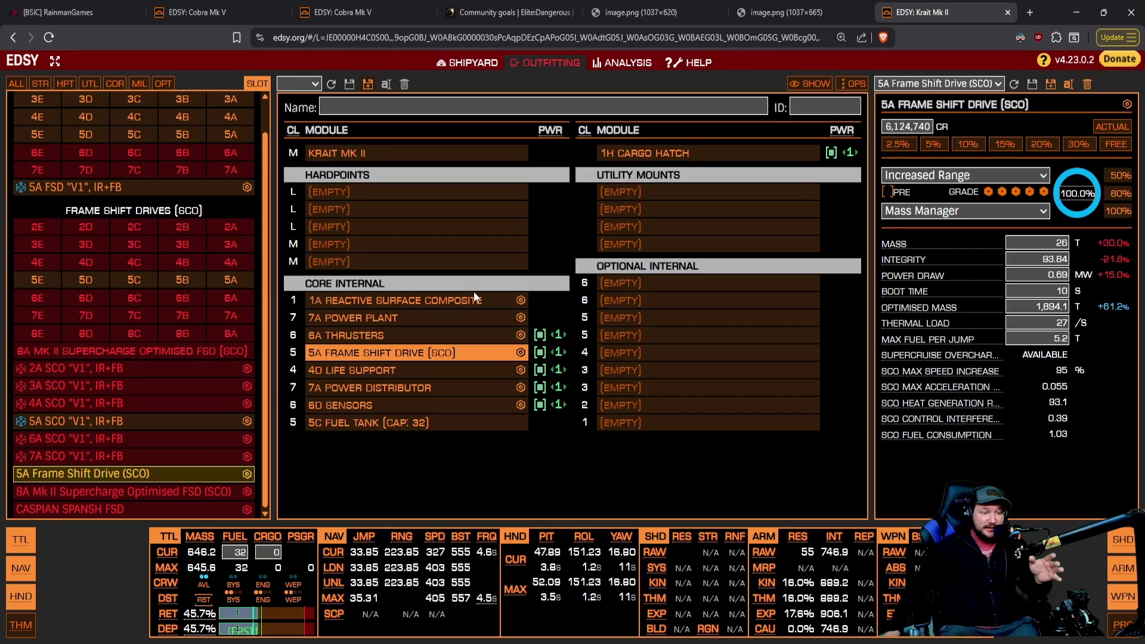
Re-engineer the 7A power plant with grade 5 Overcharged and Thermal Spread, then view the 6A thrusters
left_click(465, 336)
left_click(504, 319)
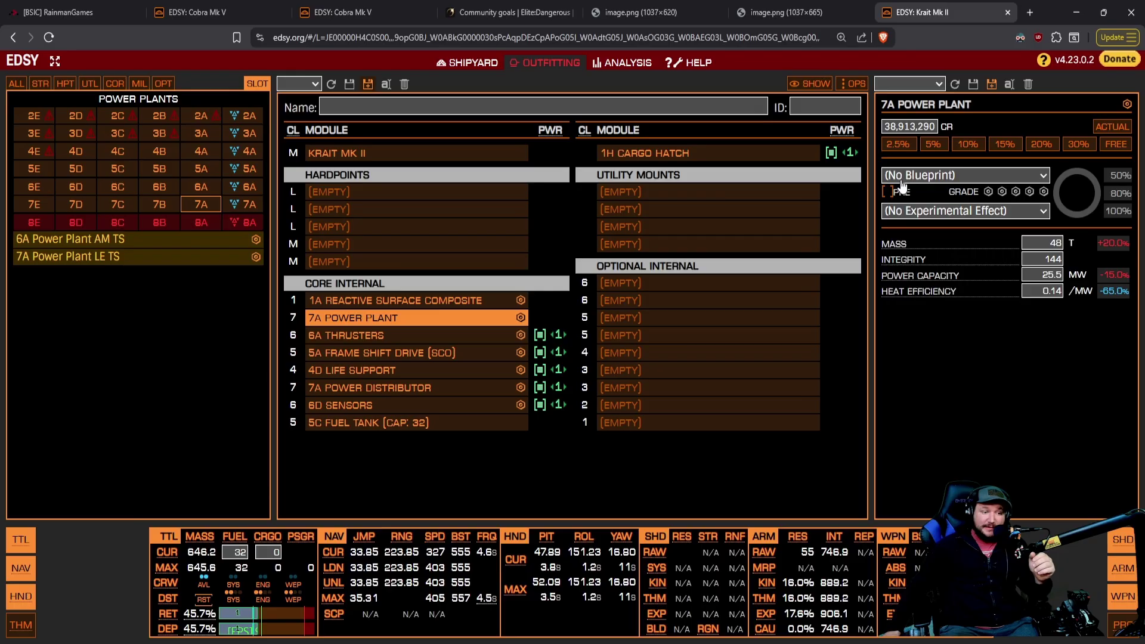
left_click(927, 260)
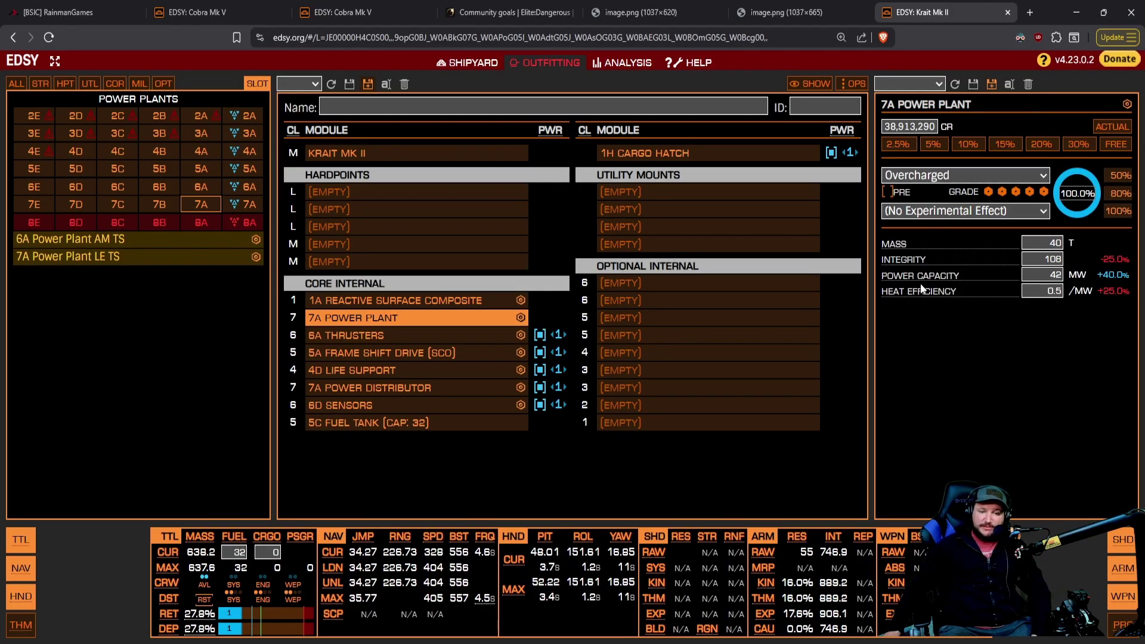
left_click(913, 308)
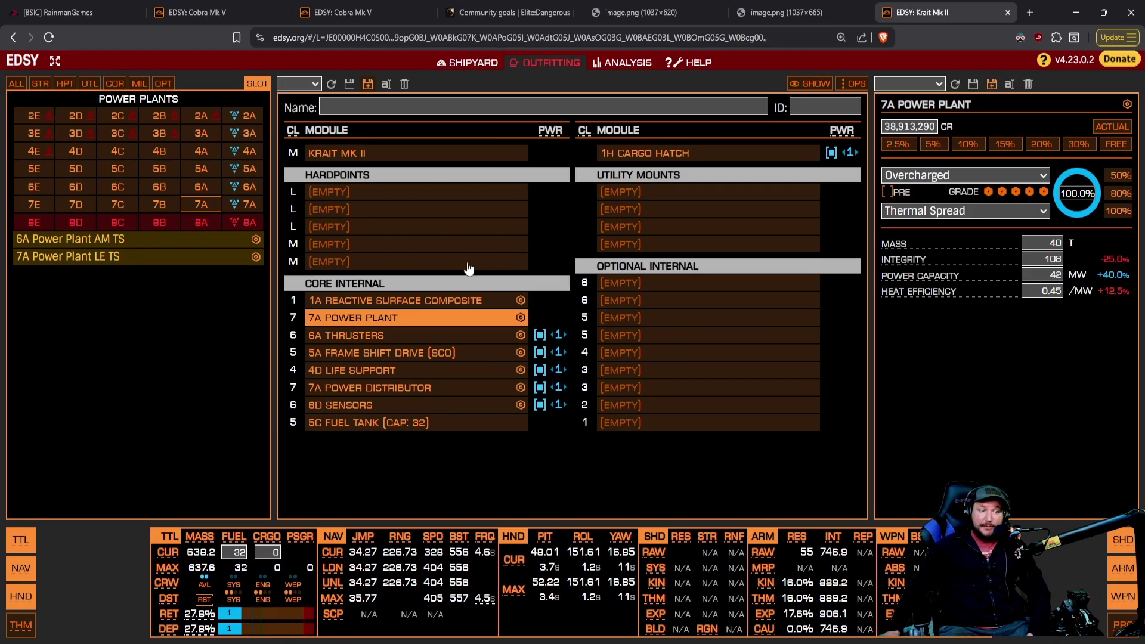
left_click(382, 339)
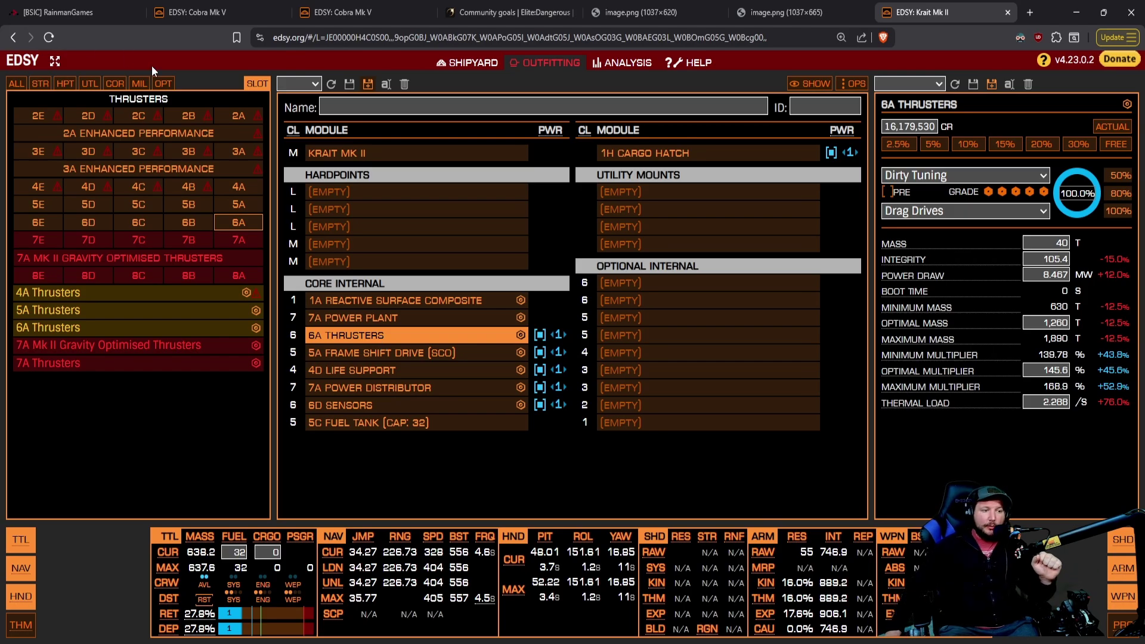
Inspect the empty large hardpoint slots and scroll down the module list
left_click(382, 192)
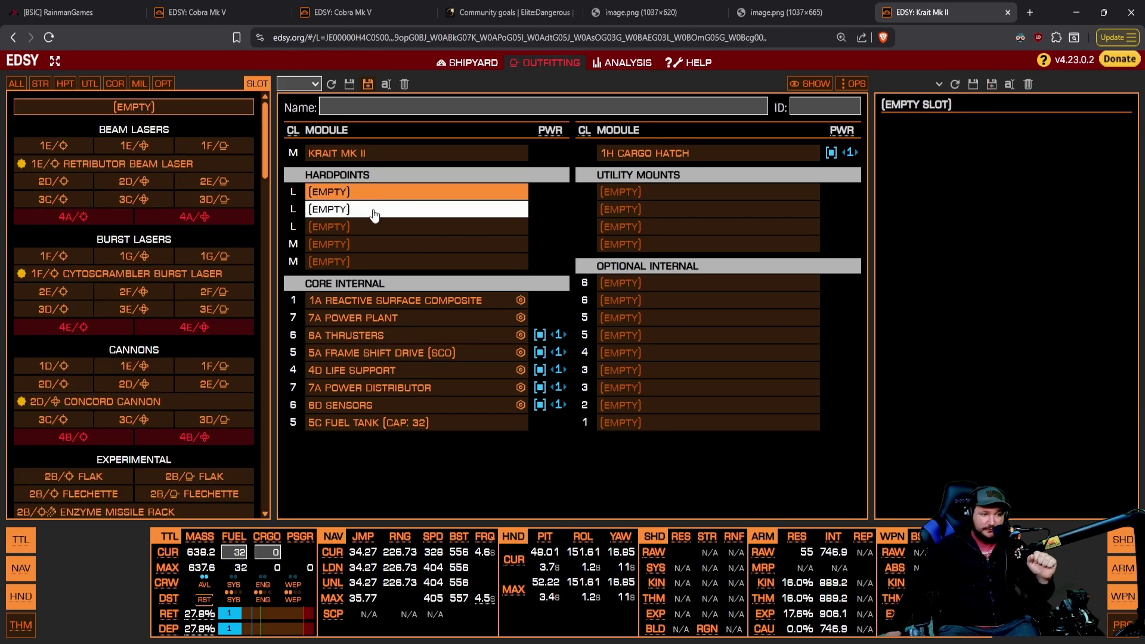
left_click(371, 226)
left_click(365, 197)
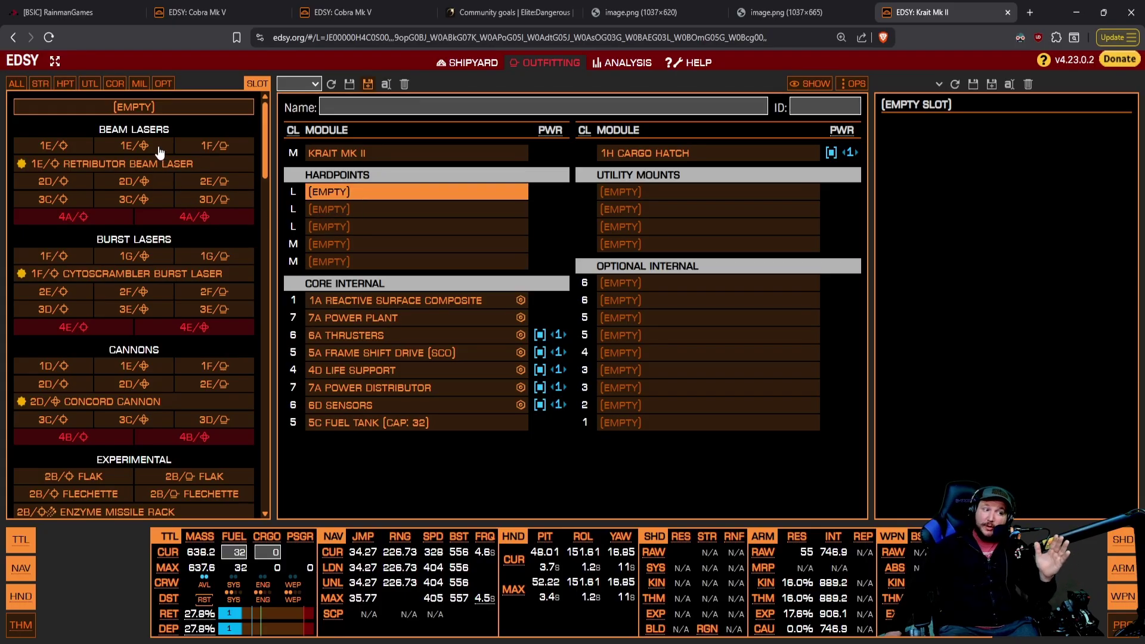
scroll(196, 256, "down", 2)
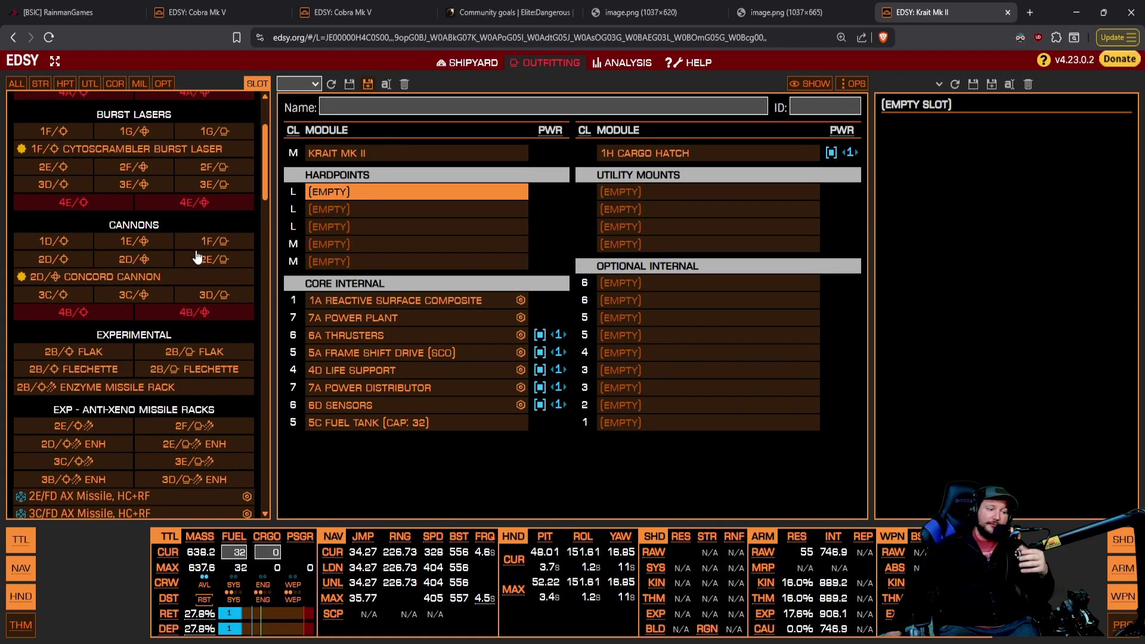
scroll(196, 256, "down", 2)
scroll(197, 256, "down", 3)
scroll(196, 256, "down", 2)
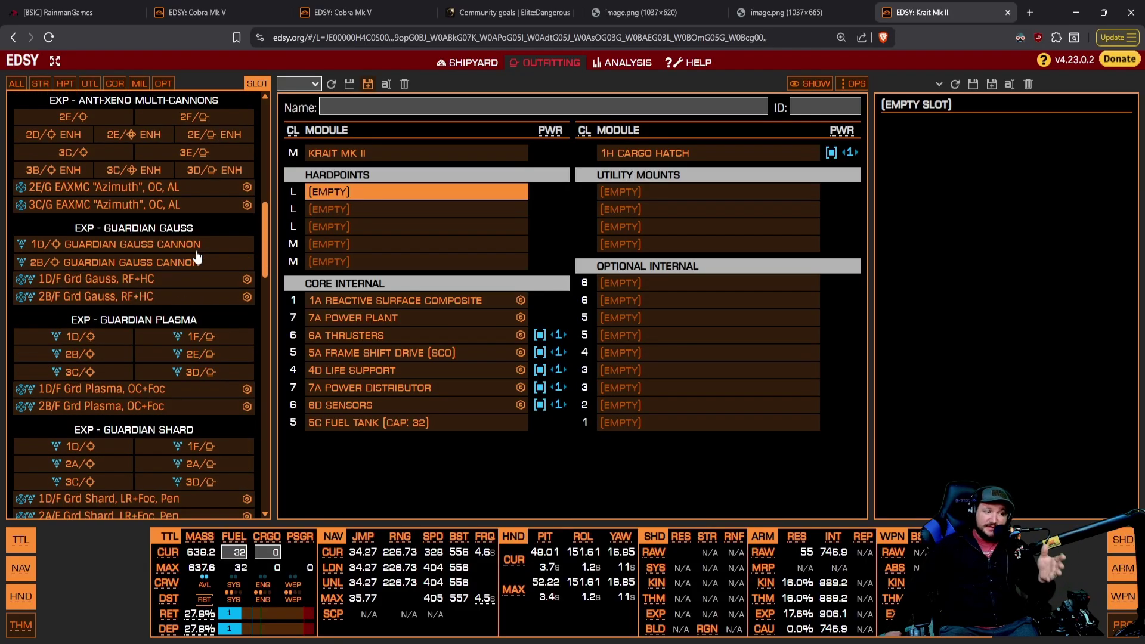
Check the utility mount and size-5 slot, then settle on the size-6 optional internal slot
left_click(621, 194)
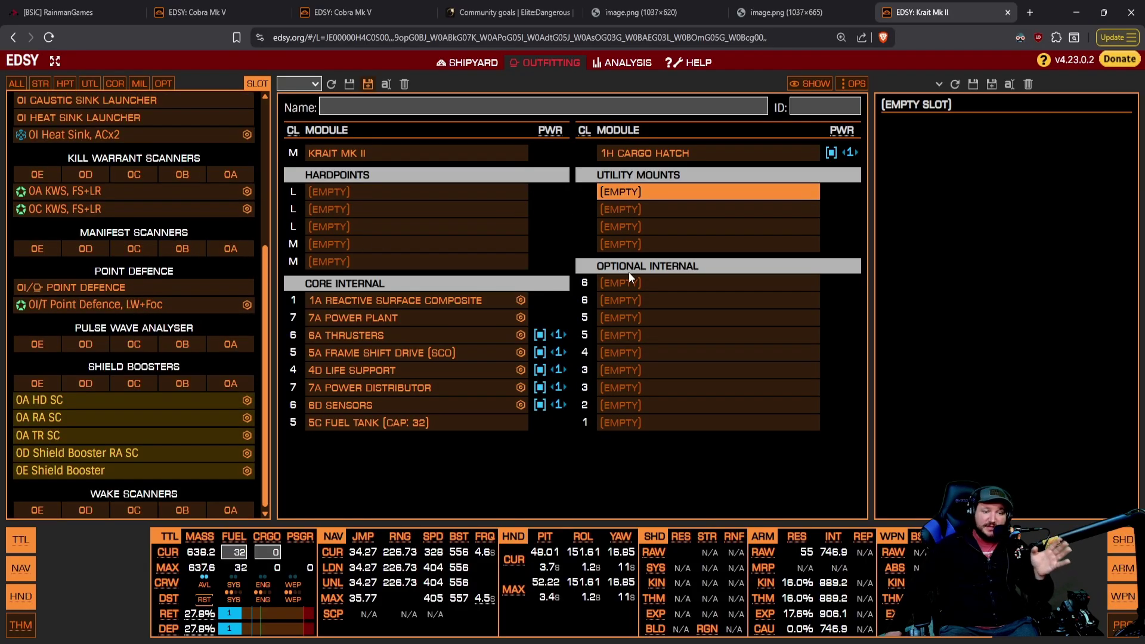
left_click(632, 285)
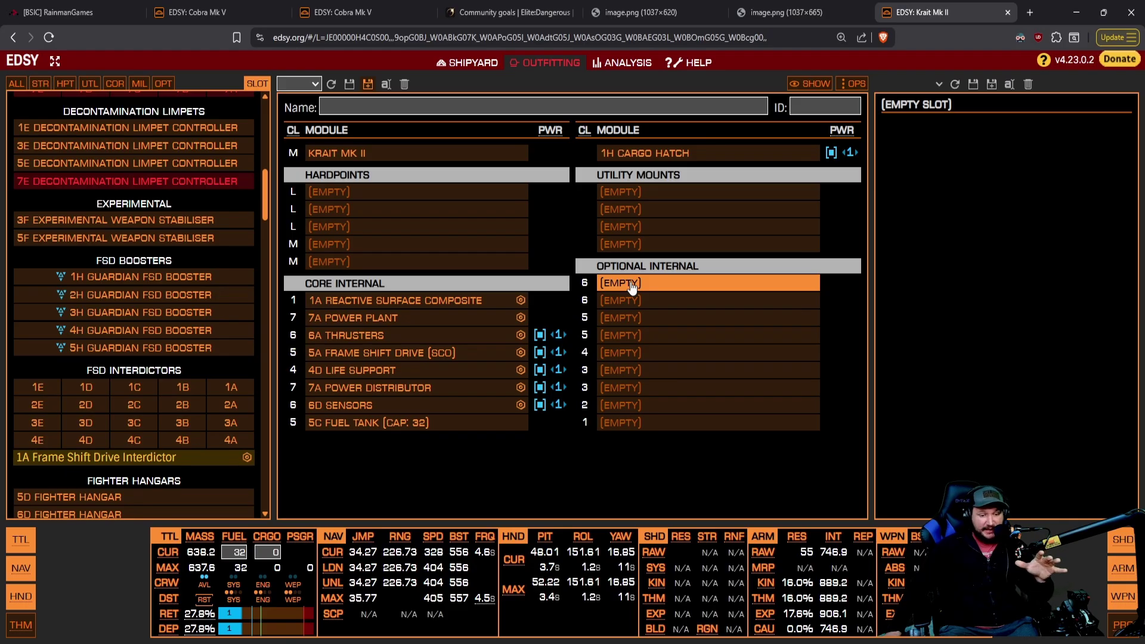
left_click(630, 318)
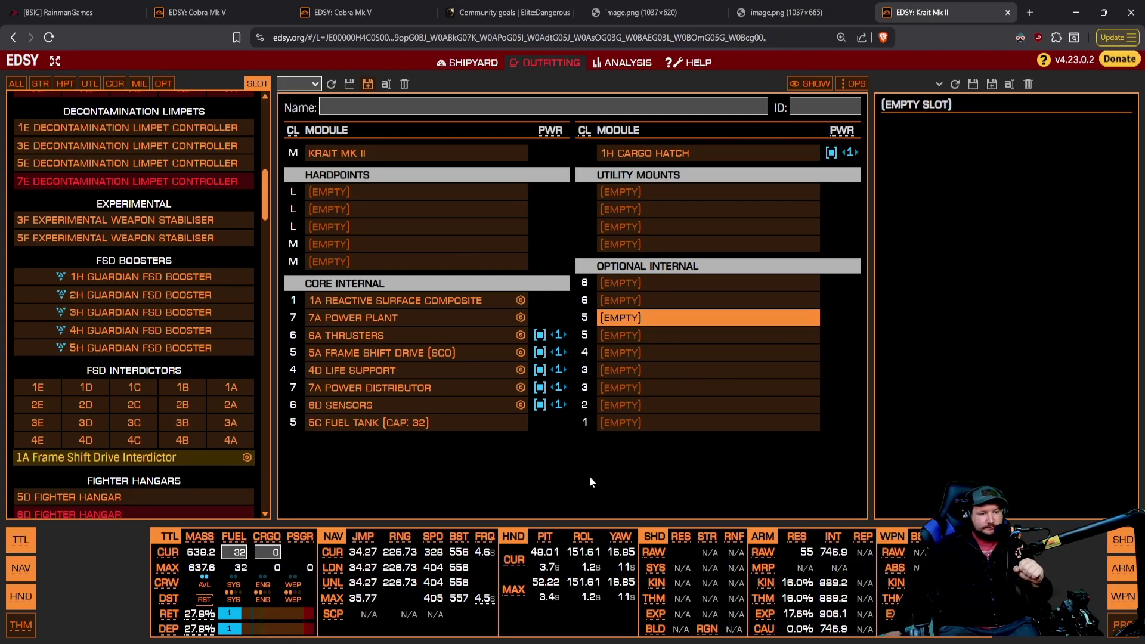
left_click(656, 283)
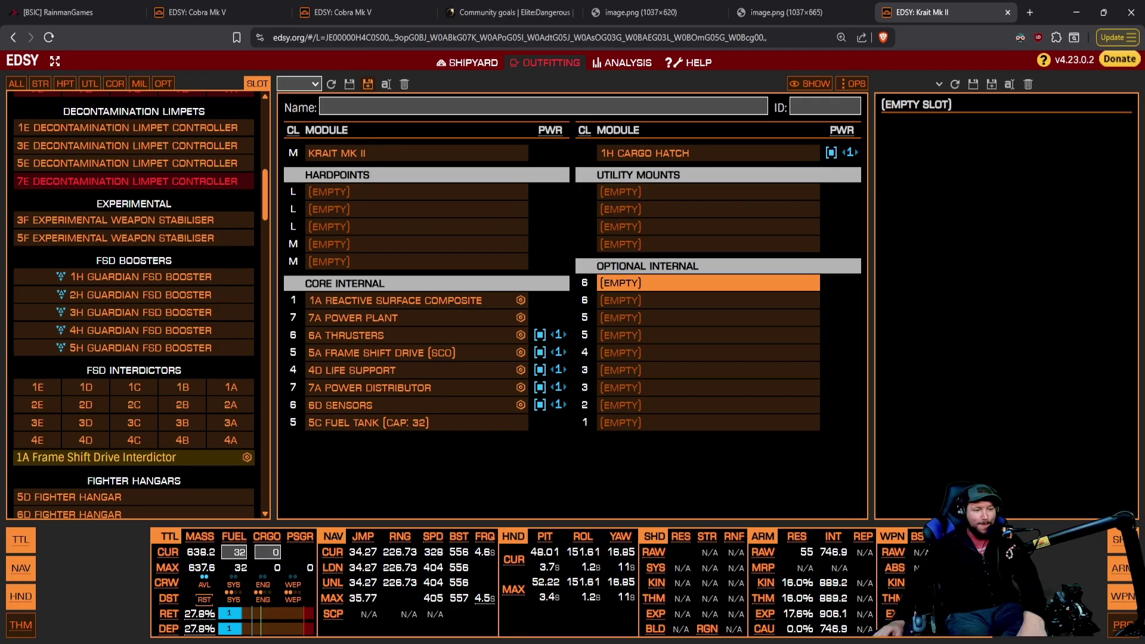
Fit the 5H Guardian FSD Booster in the size-5 optional slot
left_click(394, 319)
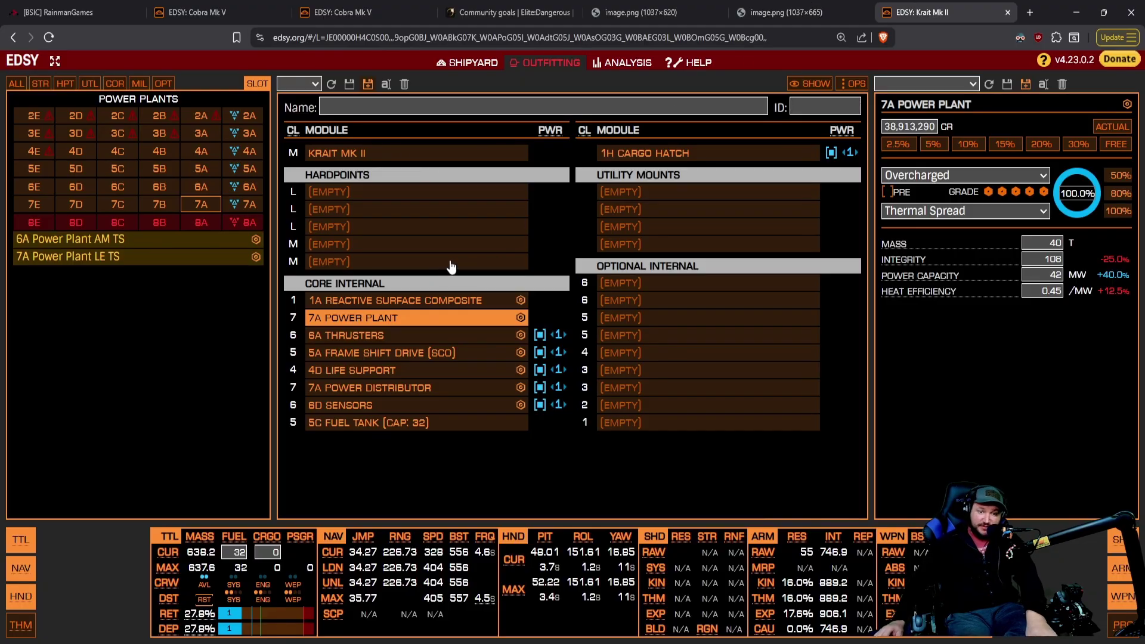
left_click(620, 317)
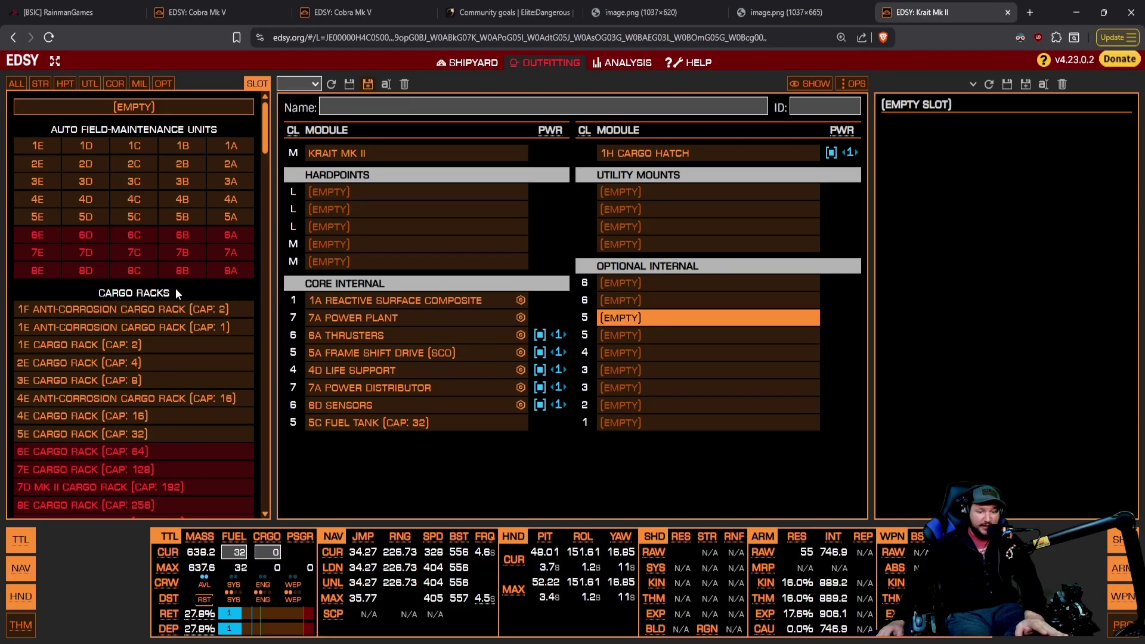
scroll(173, 289, "down", 3)
scroll(136, 277, "down", 6)
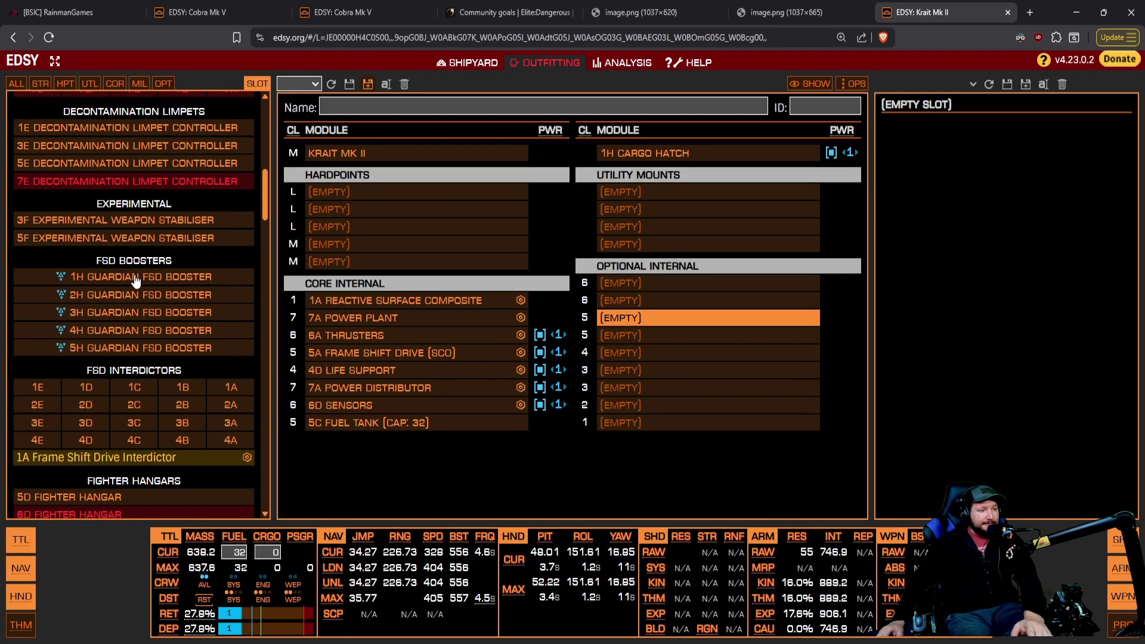
left_click(119, 348)
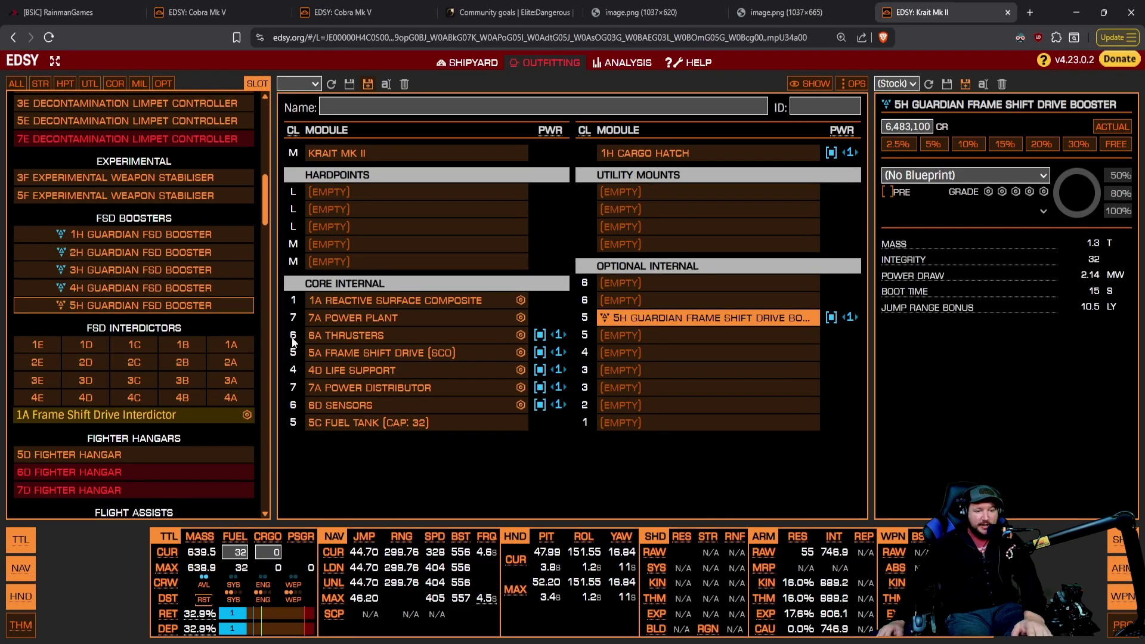
Fit a 6A Fuel Scoop in the size-6 optional slot, raising the jump to 44.70 LY
left_click(641, 286)
scroll(226, 268, "down", 5)
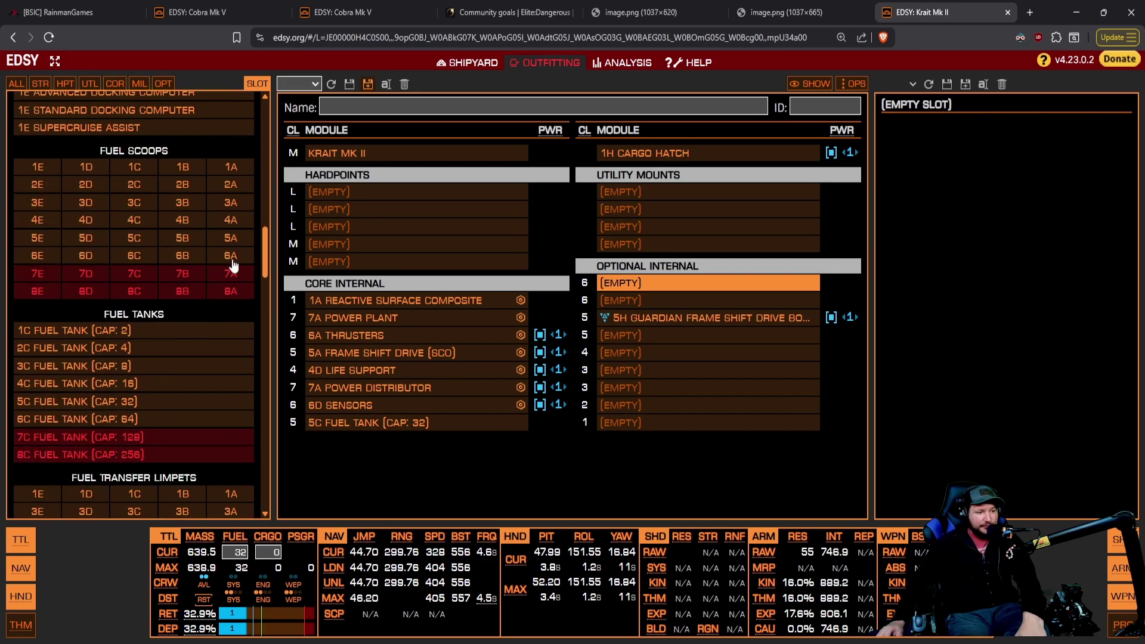
left_click(232, 259)
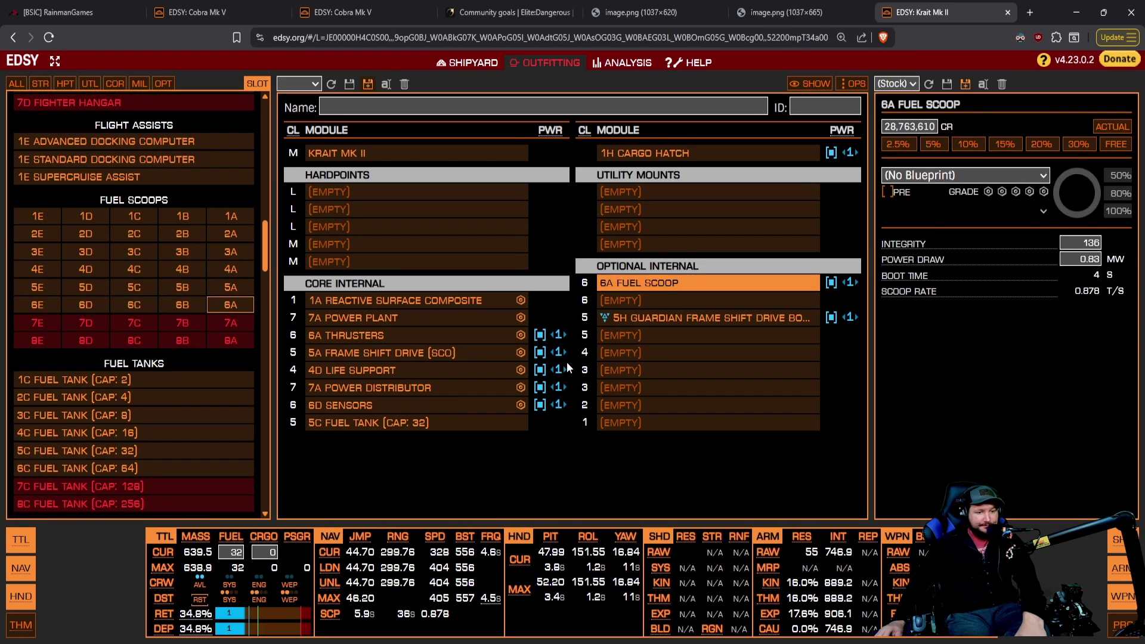
left_click(375, 318)
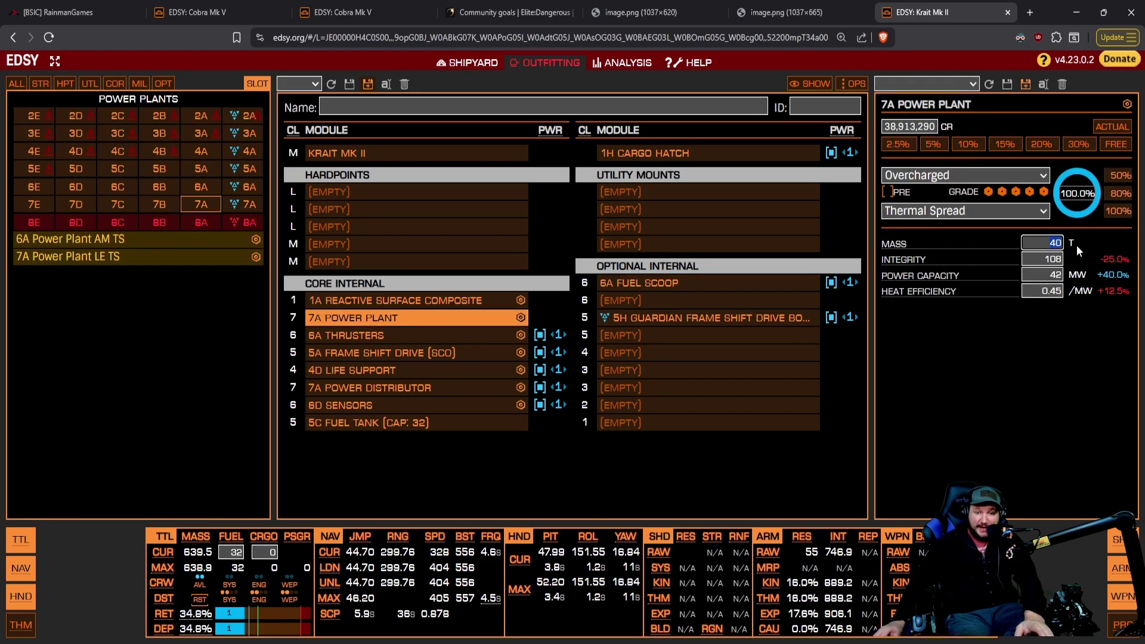
Compare 6A, 4A and 7A power plants and try Thermal Spread on the 7A
left_click(203, 187)
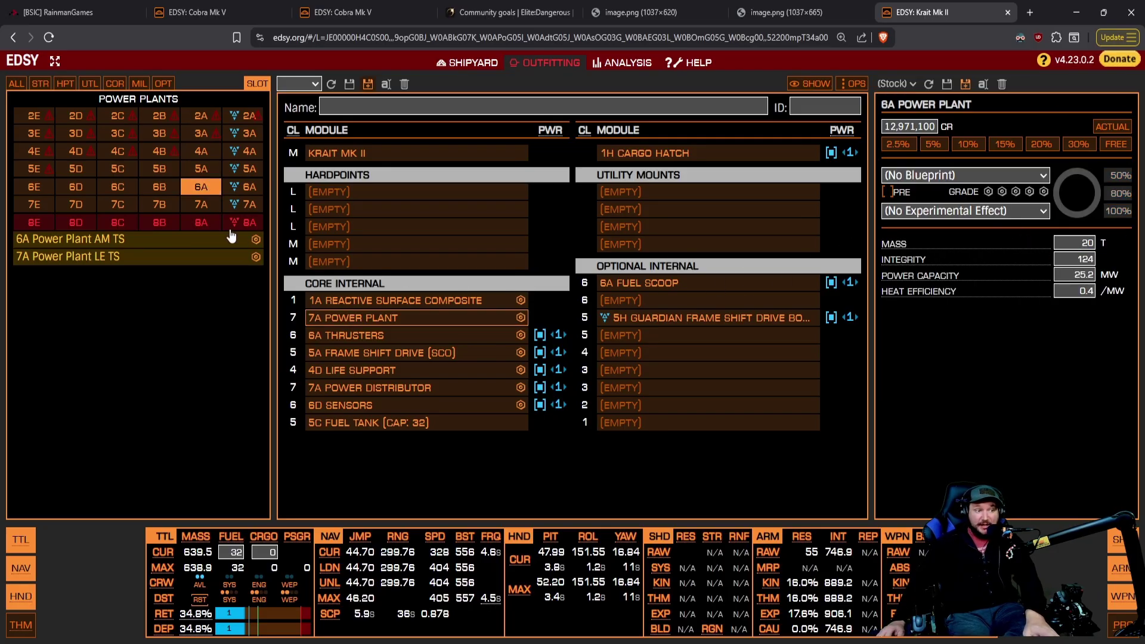
left_click(206, 153)
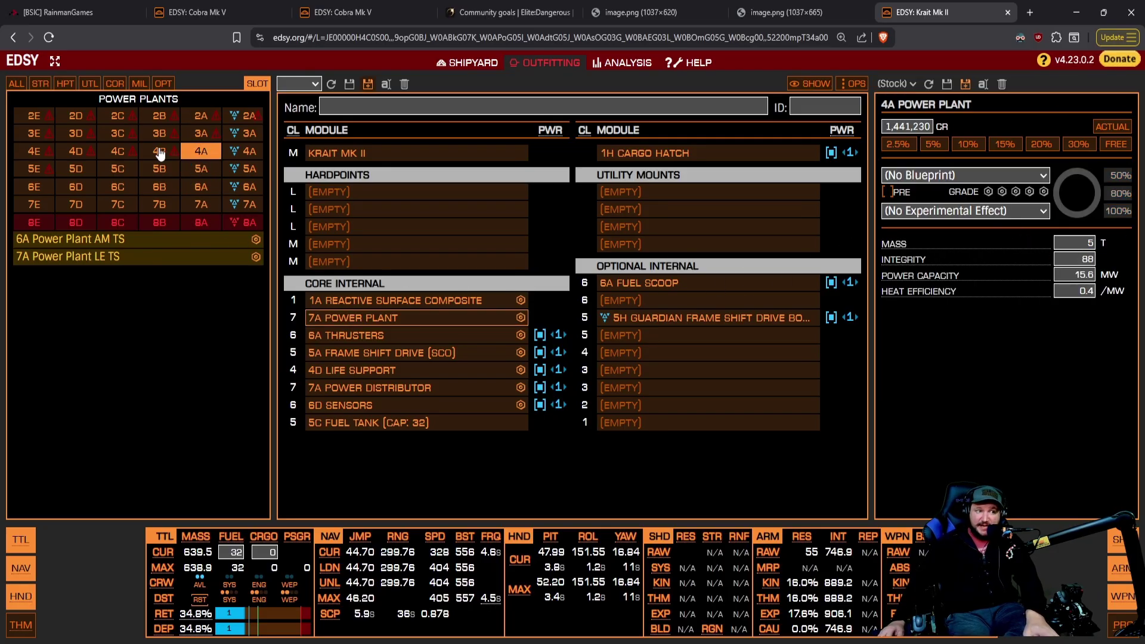
left_click(189, 154)
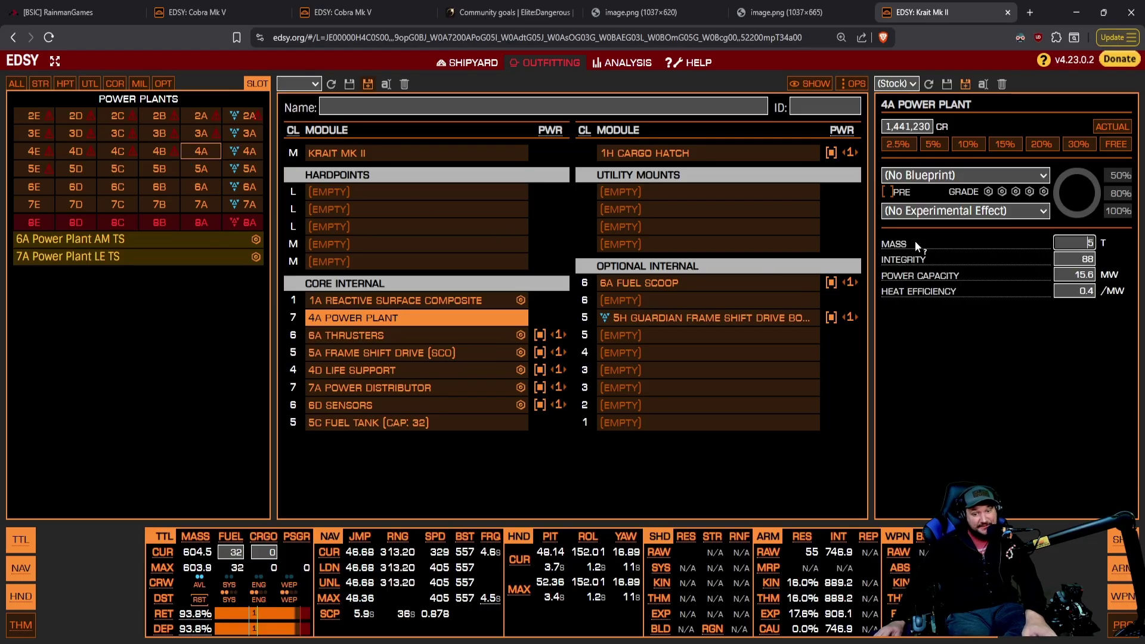
left_click(202, 205)
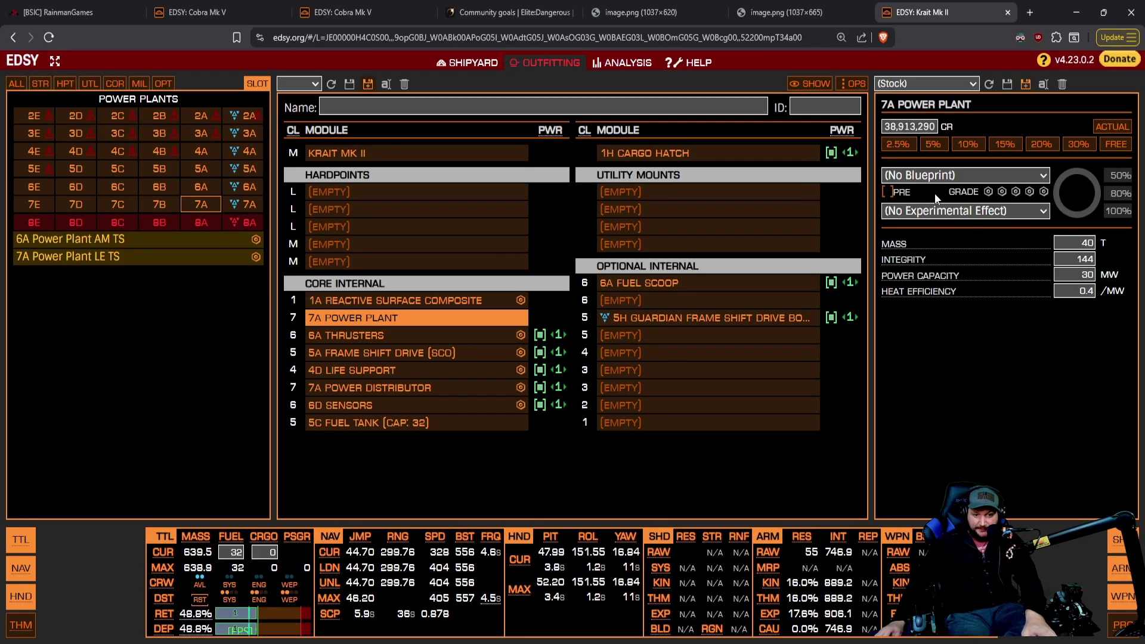
left_click(960, 309)
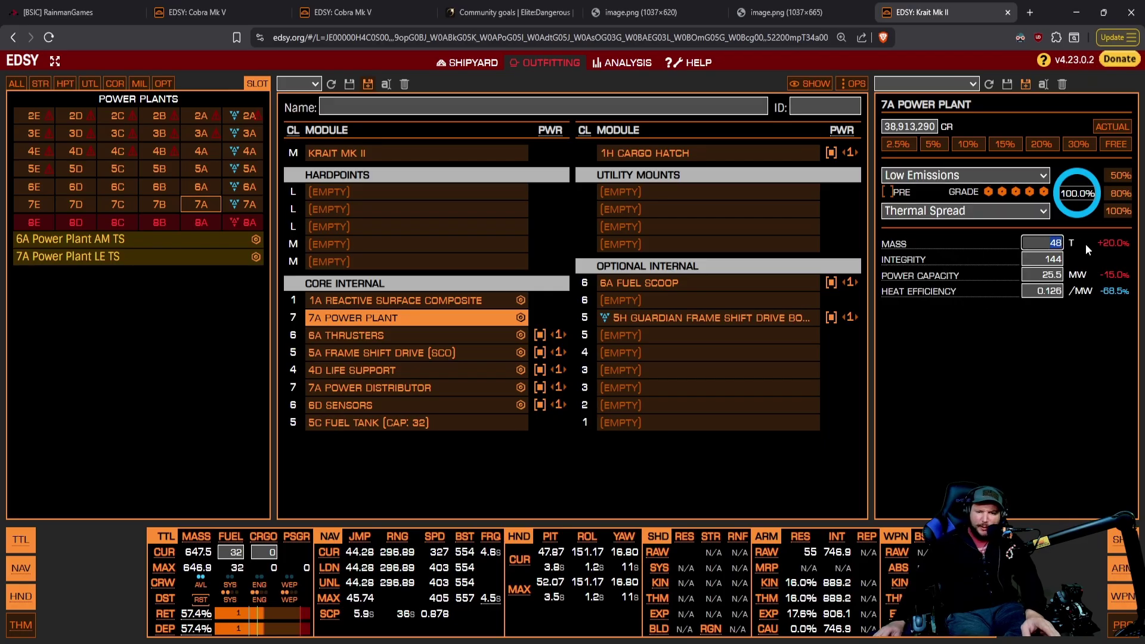
Fit a 5A power plant with Low Emissions and Thermal Spread, noting the -32.5% heat efficiency
left_click(201, 169)
left_click(990, 179)
left_click(967, 250)
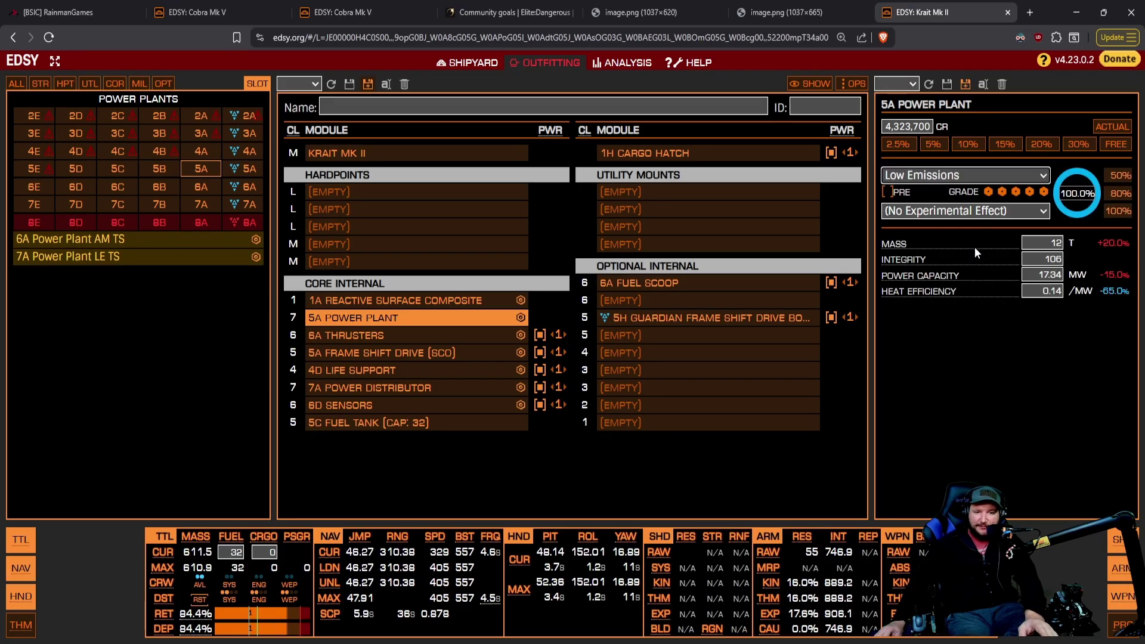
left_click(988, 191)
left_click(993, 212)
left_click(951, 319)
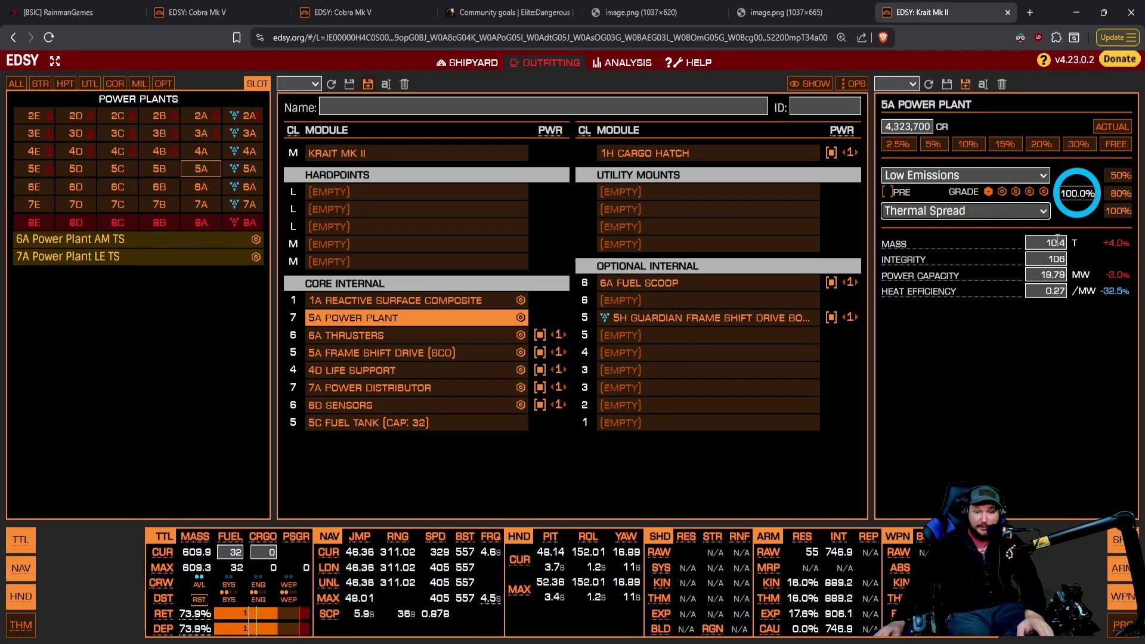
left_click_drag(1101, 292, 1127, 297)
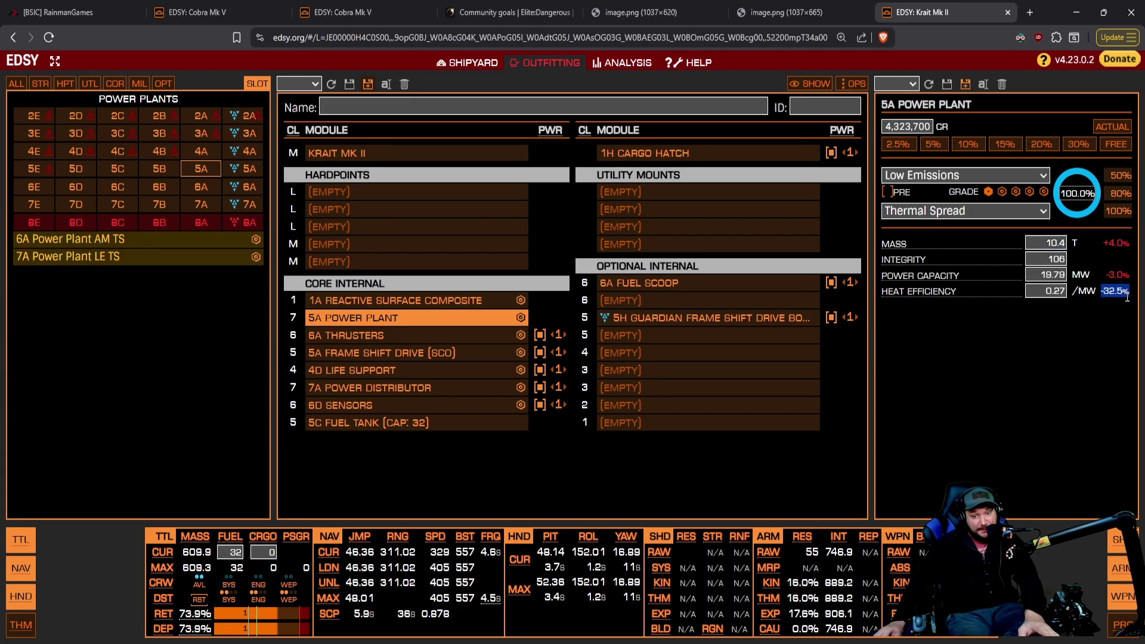
left_click(1127, 297)
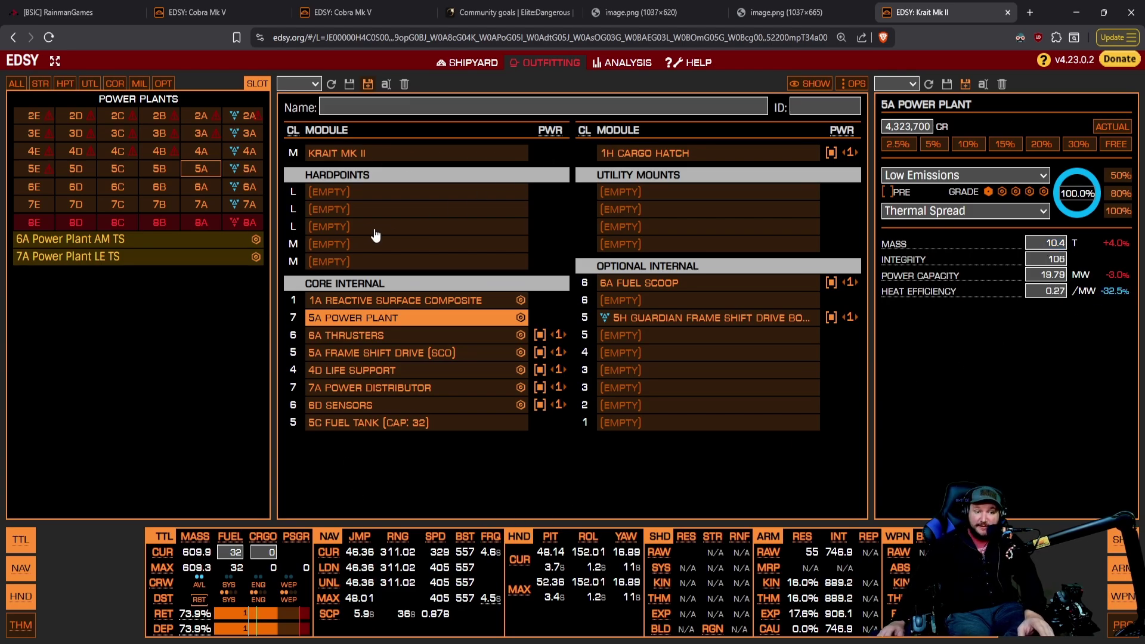
Recheck the 7A, then settle on the 5A with Low Emissions grade 2 and Thermal Spread, reaching 46.34 LY
left_click(202, 206)
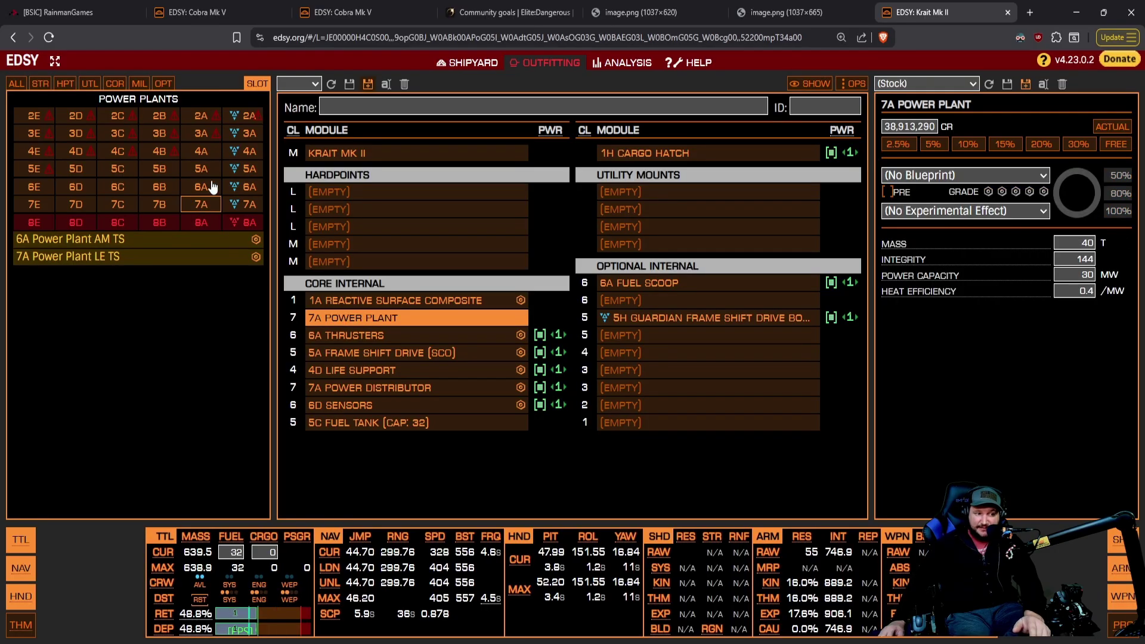
key("l")
key("Tab")
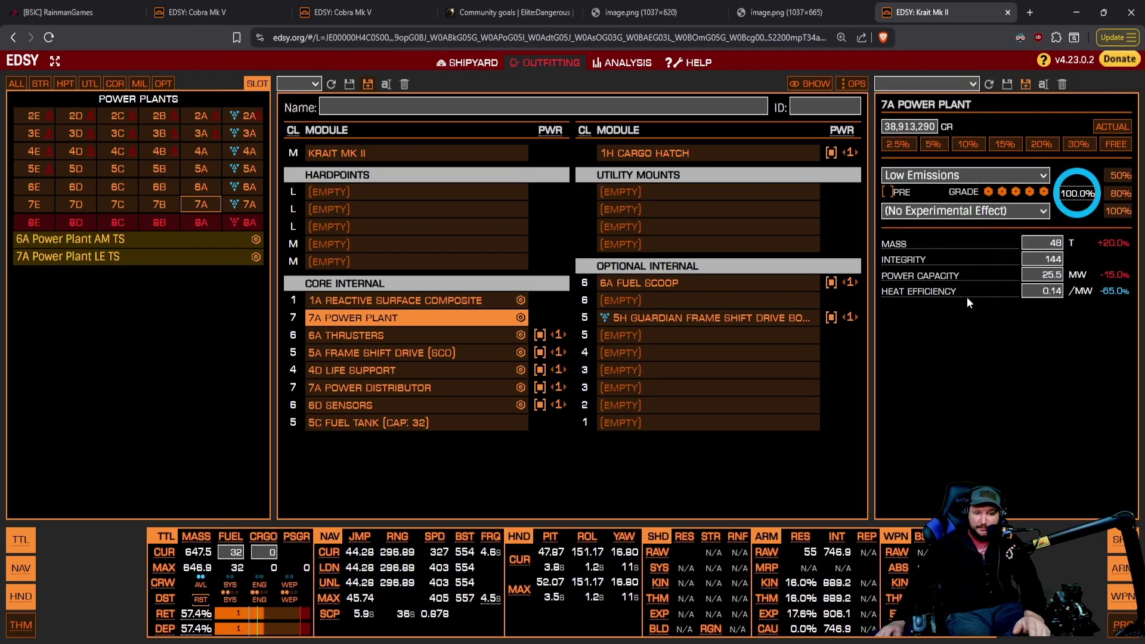
key("t")
left_click(202, 168)
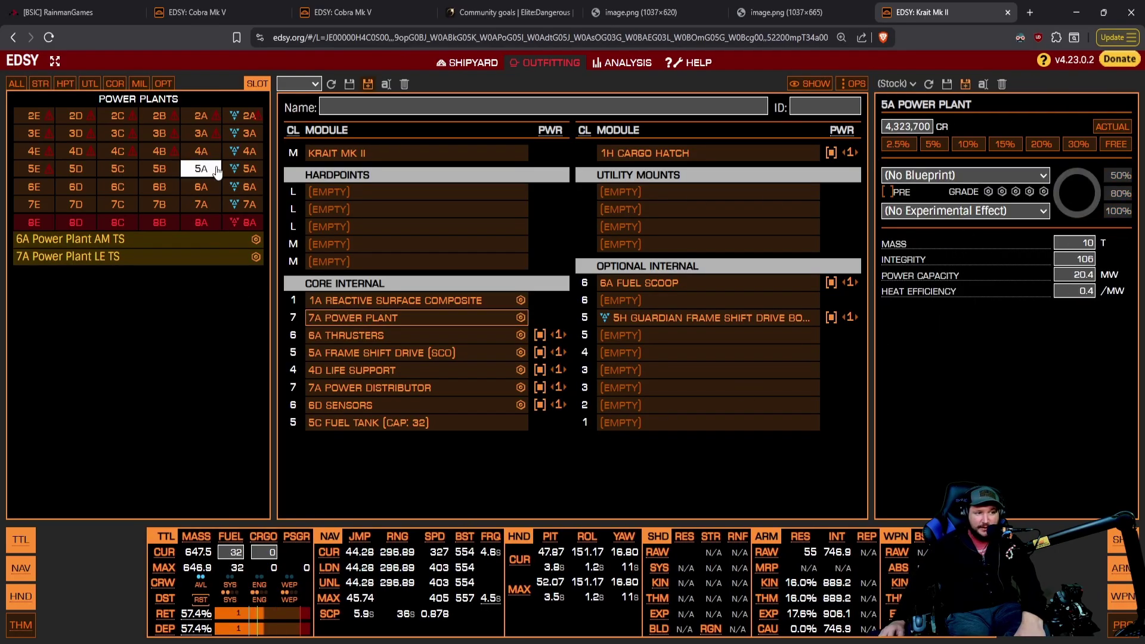
key("l")
left_click(1002, 191)
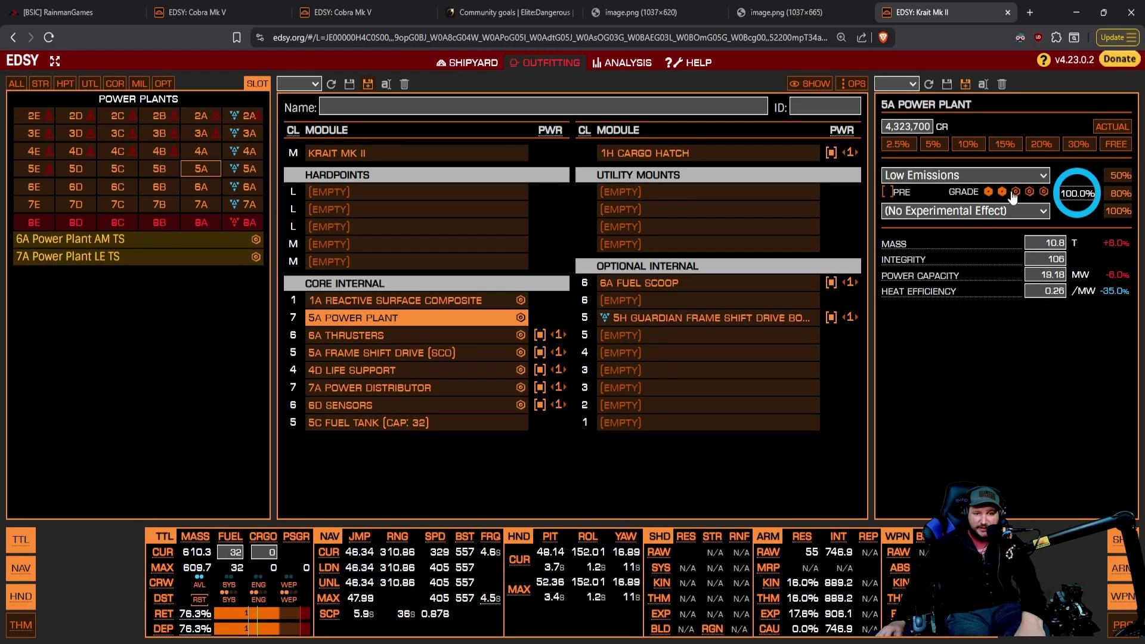
key("Tab")
key("t")
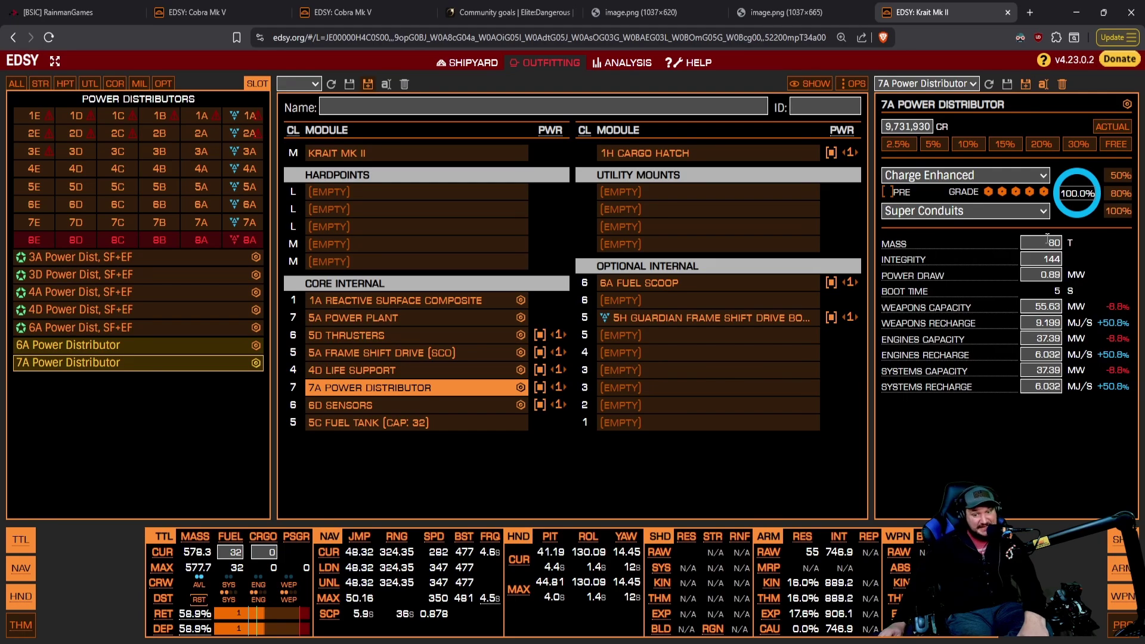
Replace the 80 t distributor with a 3A Engine Focused grade 5, Stripped Down, reaching 54.01 LY
double_click(1048, 241)
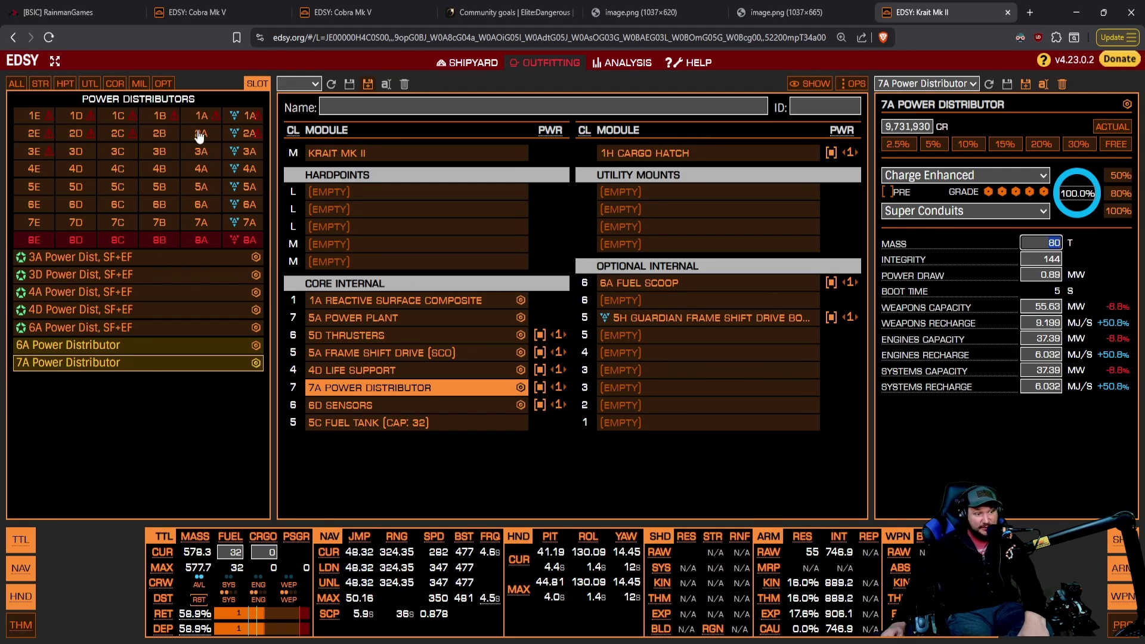
left_click(200, 151)
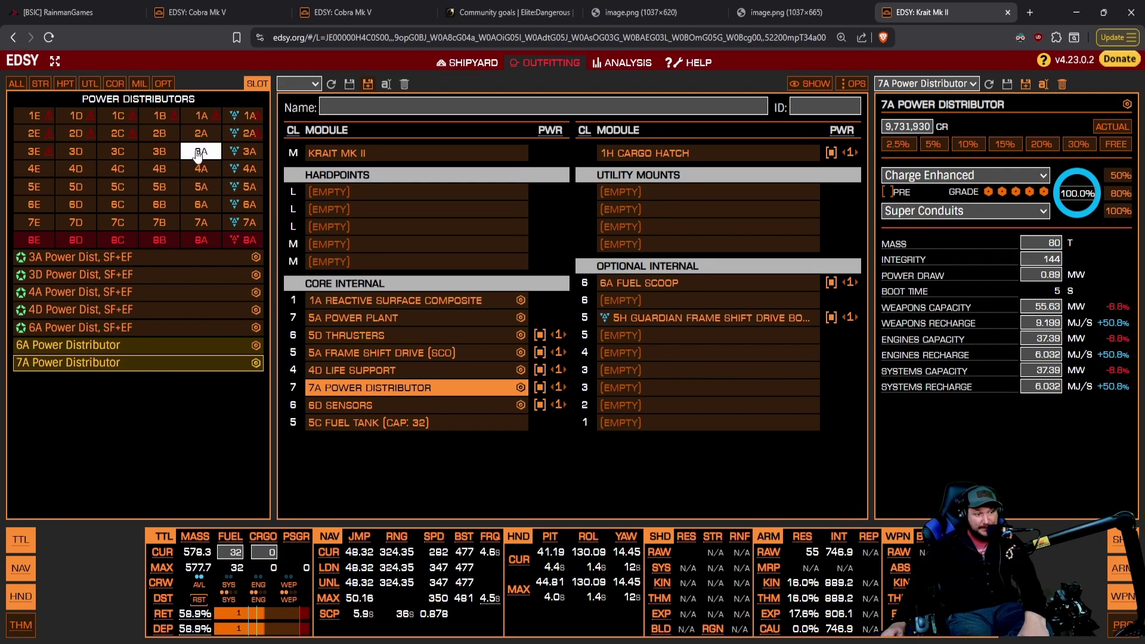
left_click(942, 217)
left_click(945, 321)
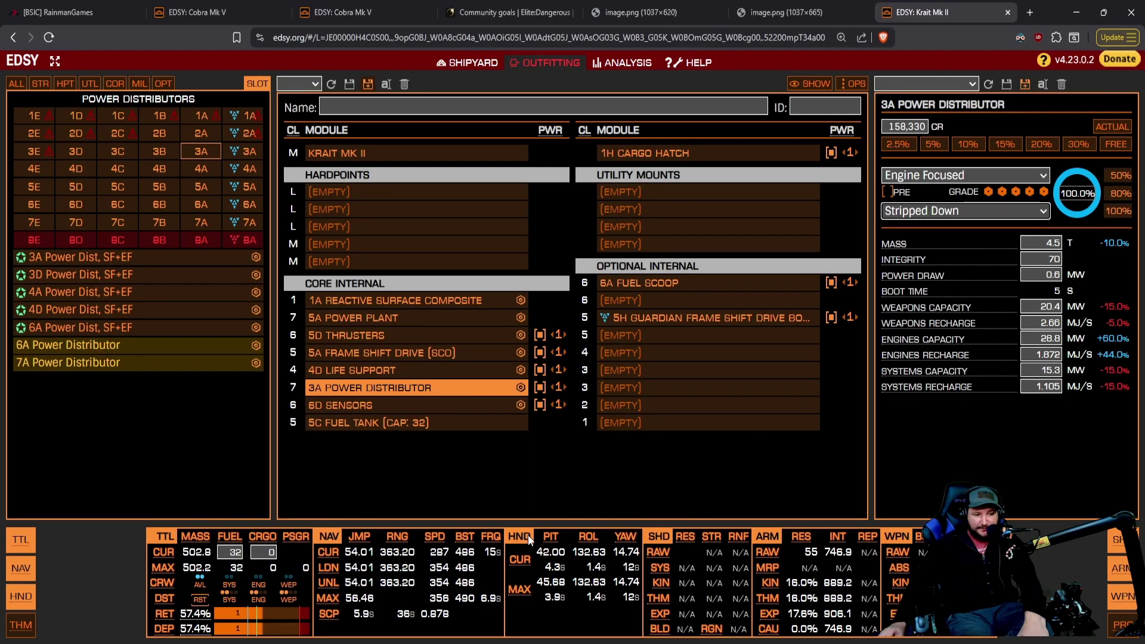
left_click_drag(376, 568, 337, 570)
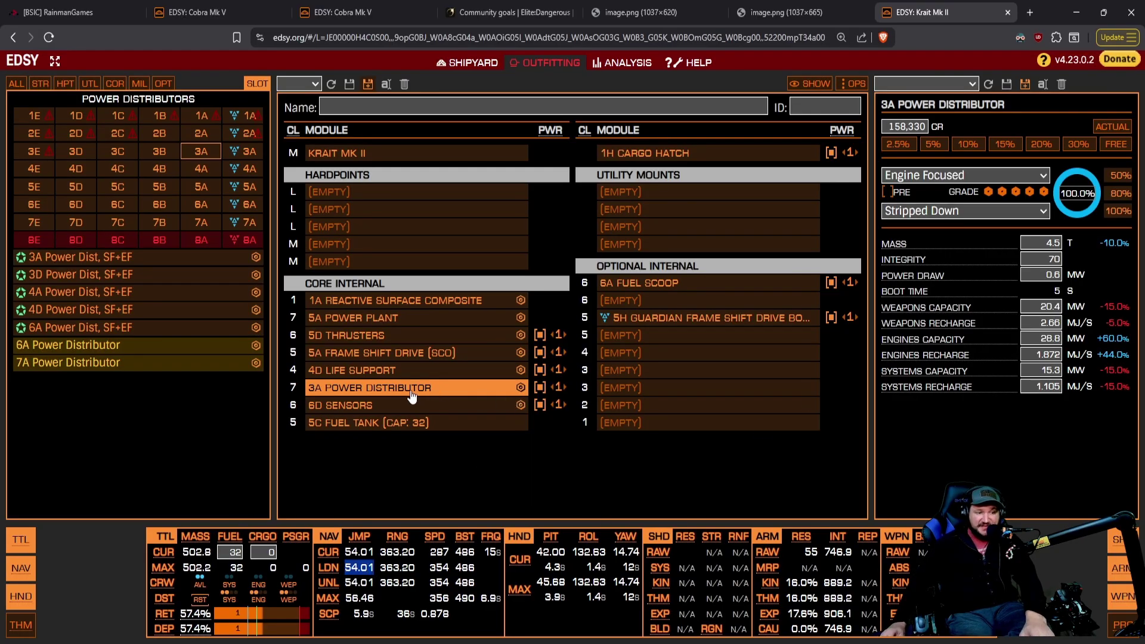
Try a 5D power plant, then keep the 5A power plant
left_click(394, 343)
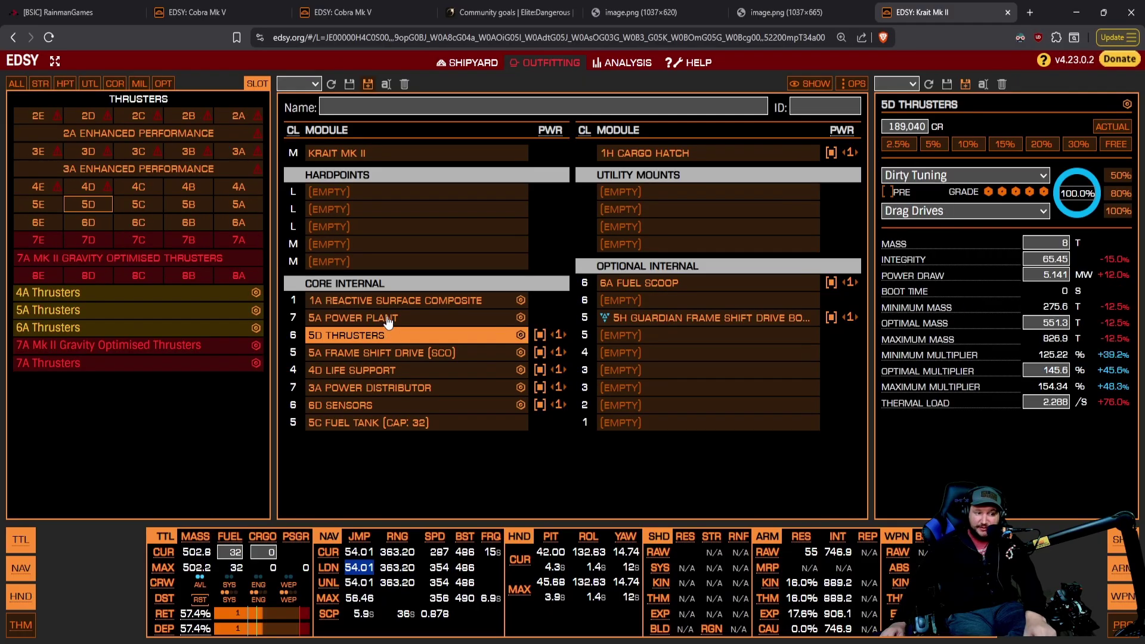
left_click(388, 323)
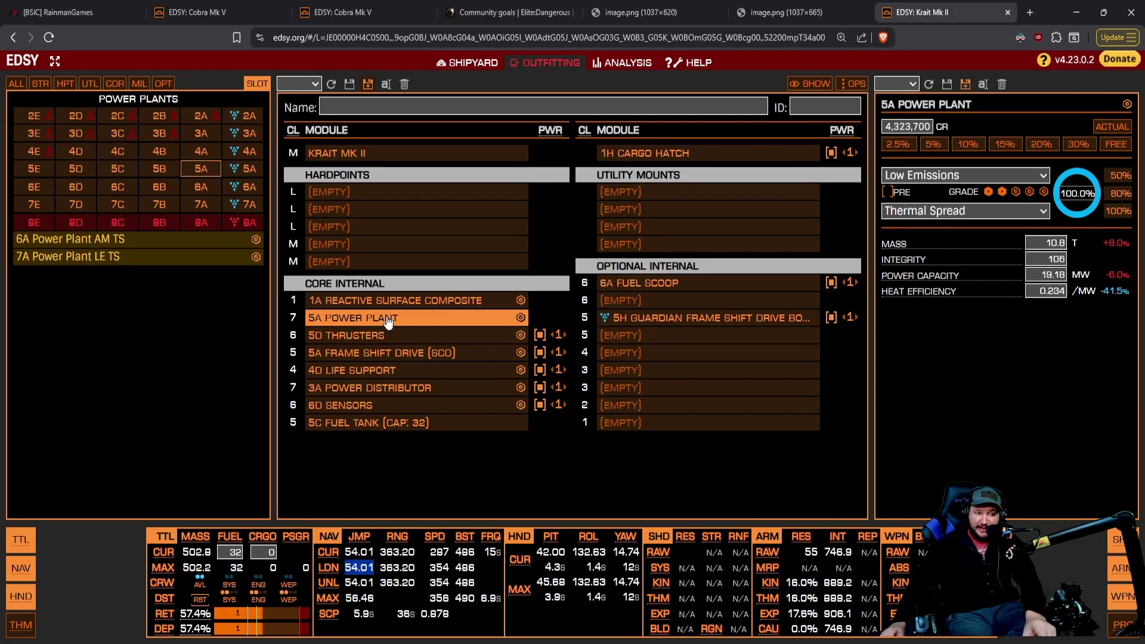
left_click(76, 170)
left_click(201, 170)
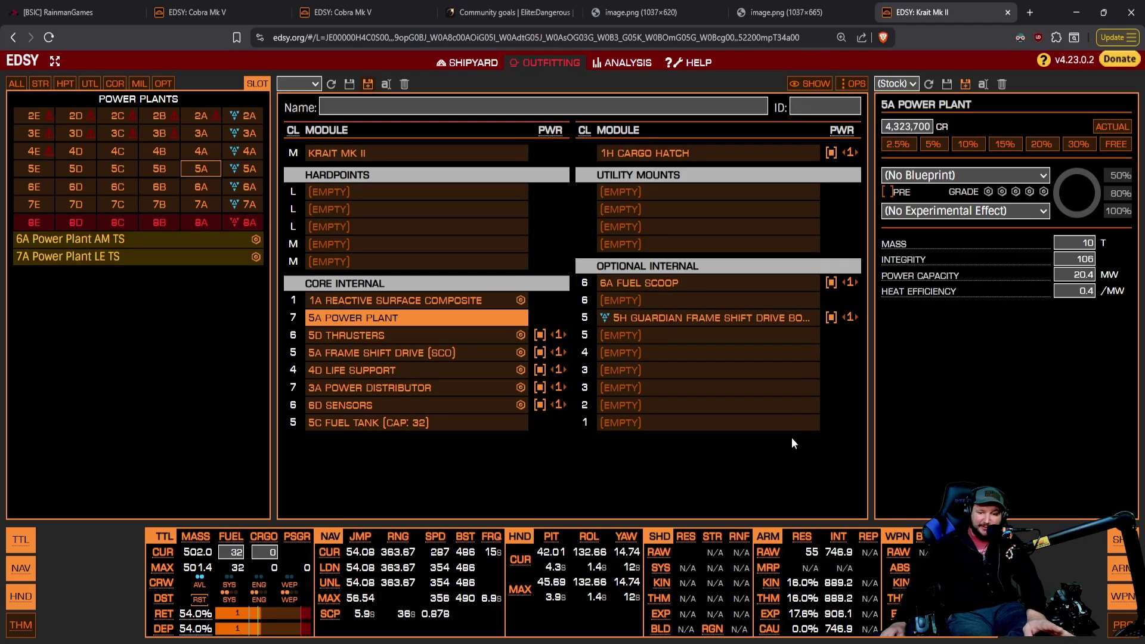
Swap the 6D sensors for 6A (550.0 t, 50.27 LY) and reselect the 5A power plant
left_click(620, 300)
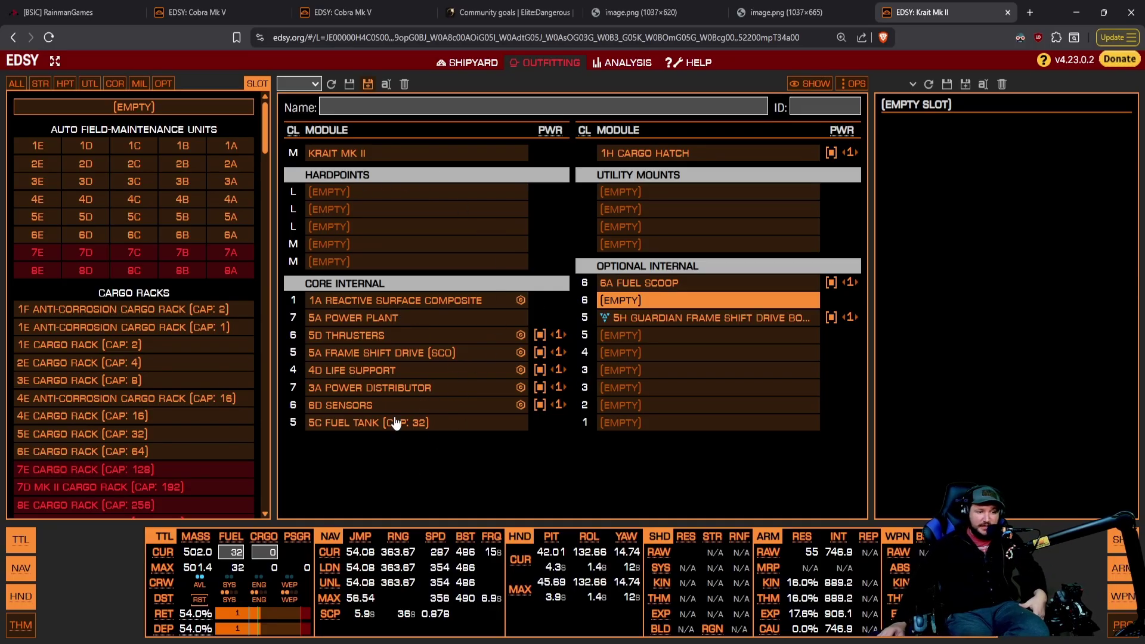
left_click(358, 318)
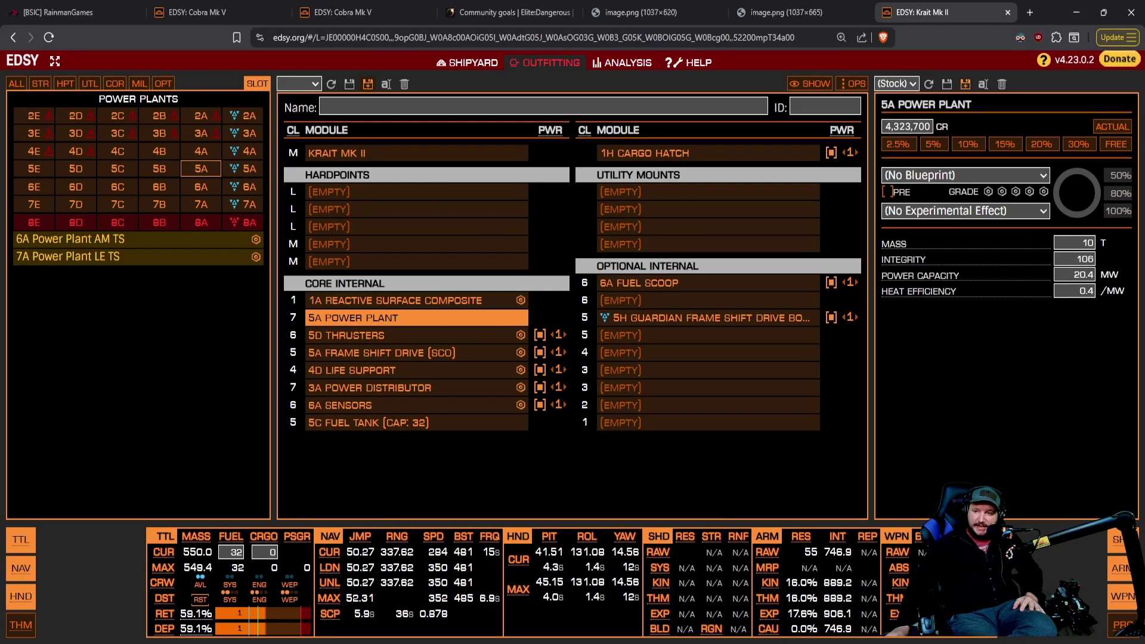